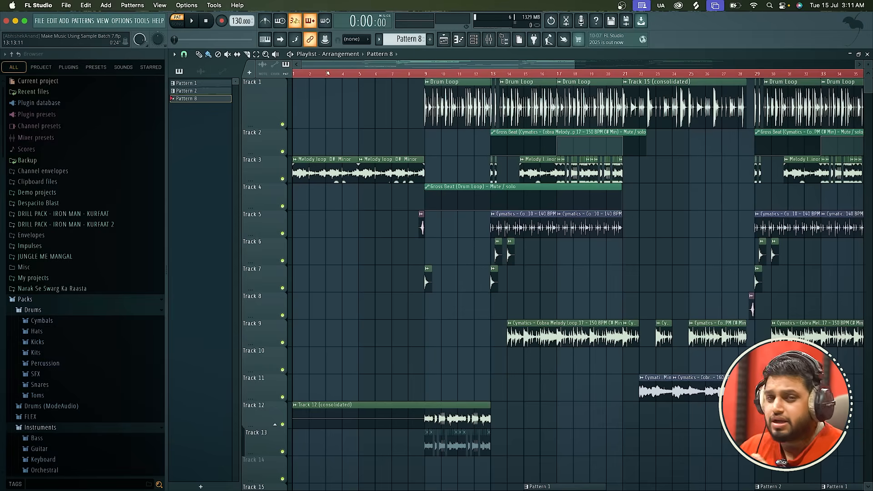
Switch playback to song mode and briefly play the arrangement from the start of the first drum loop at bar 9.
scroll(328, 74, down, 3)
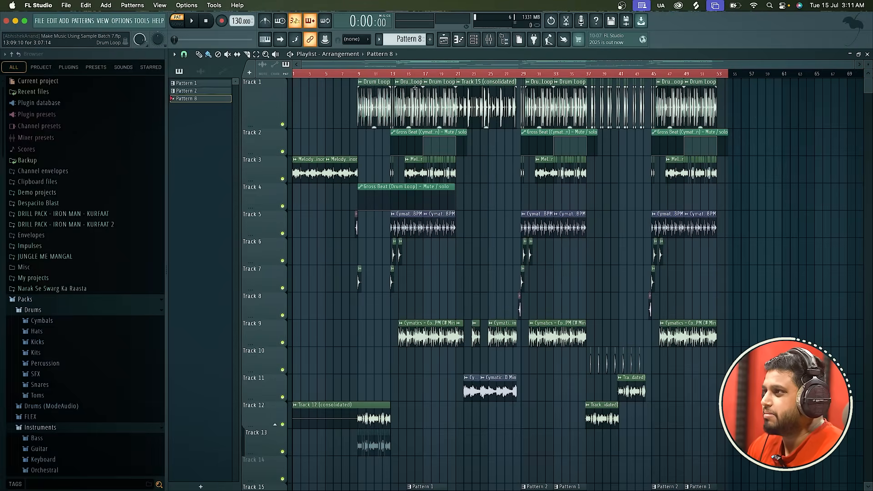
scroll(349, 130, up, 3)
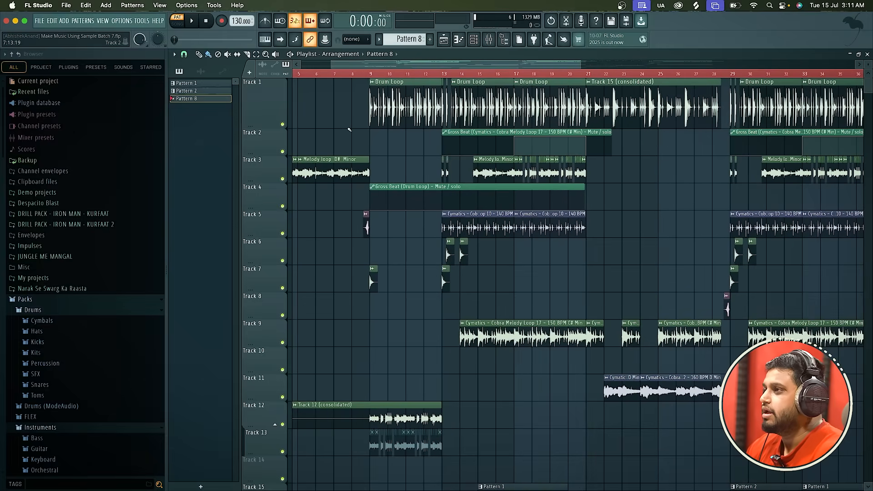
scroll(349, 130, down, 2)
drag(342, 66, 322, 66)
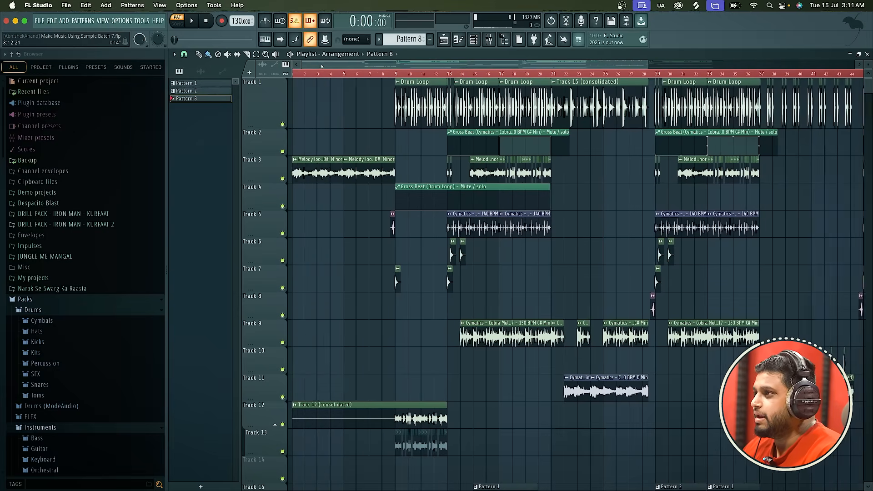
key(l)
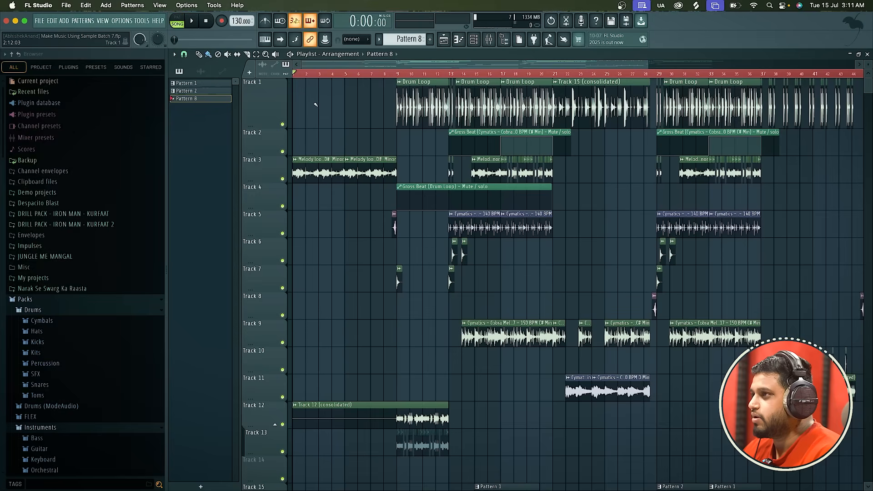
key(space)
click(395, 74)
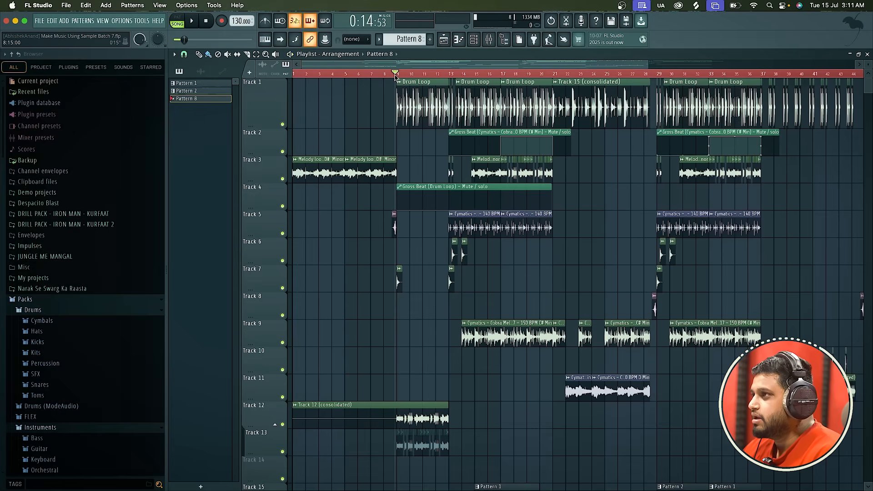
key(space)
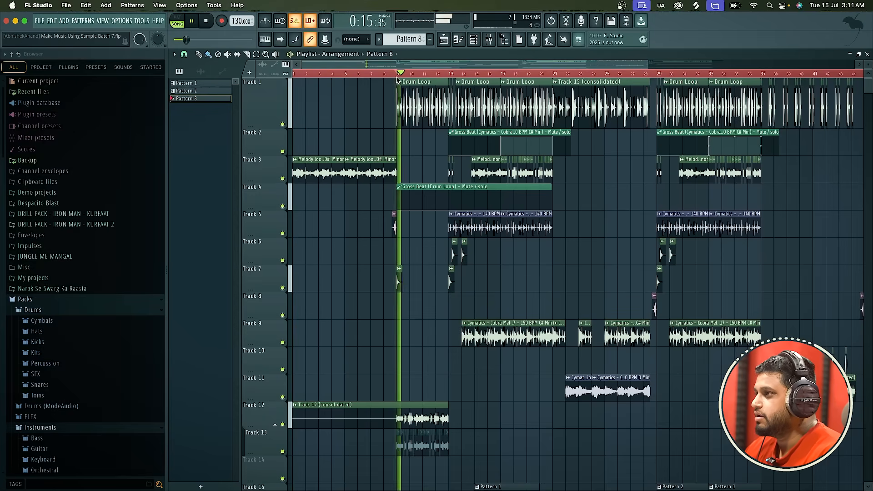
key(space)
Set the playback position to bar 7 and listen to the song through the drum loop and melody sections.
scroll(378, 129, up, 2)
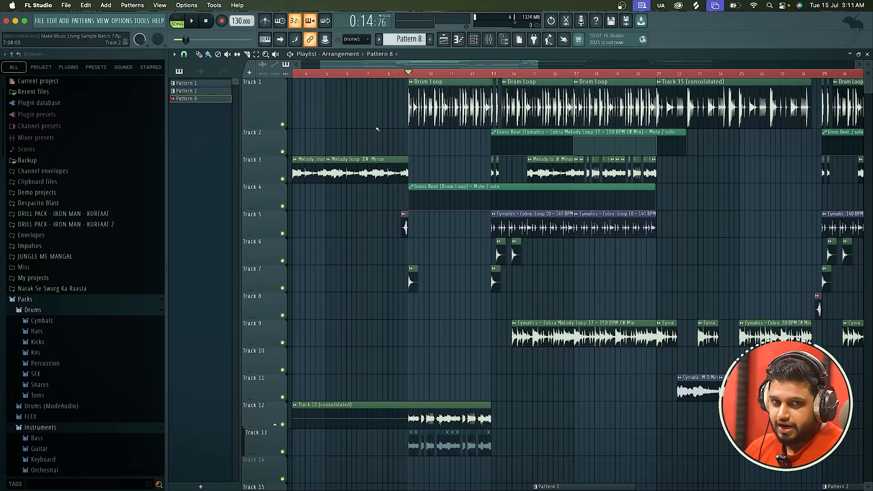
click(369, 73)
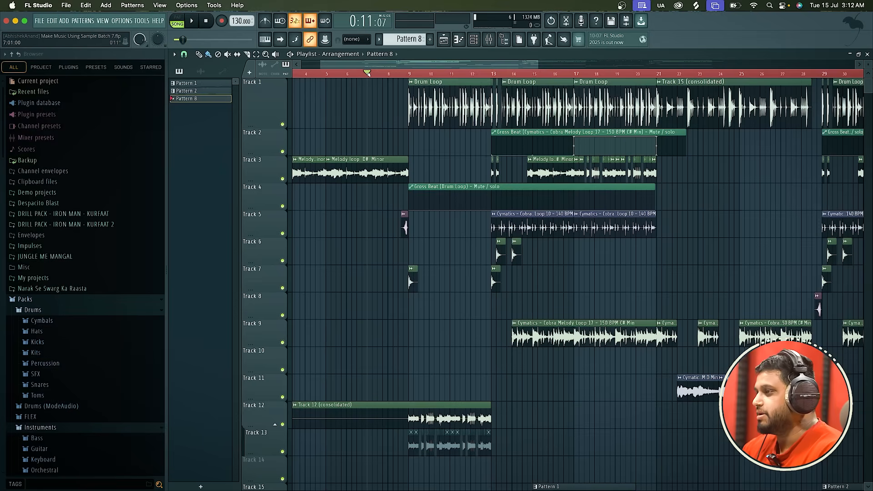
key(space)
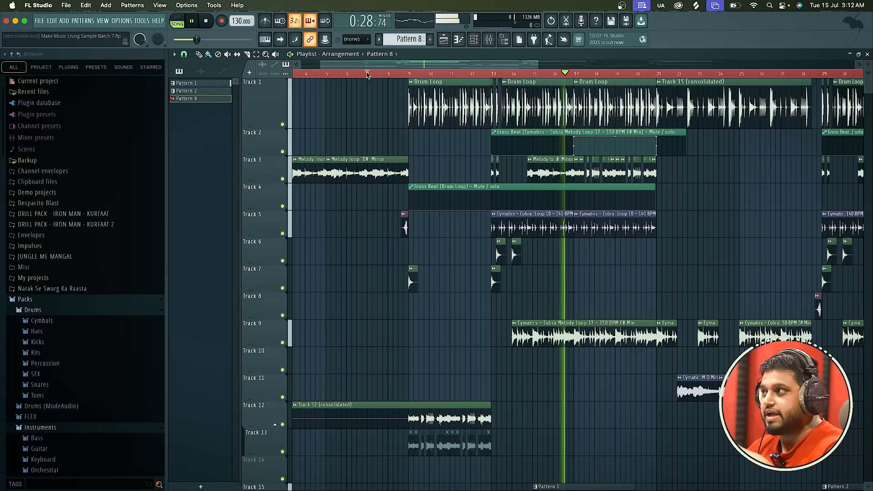
ctrl+scroll(363, 229, down, 3)
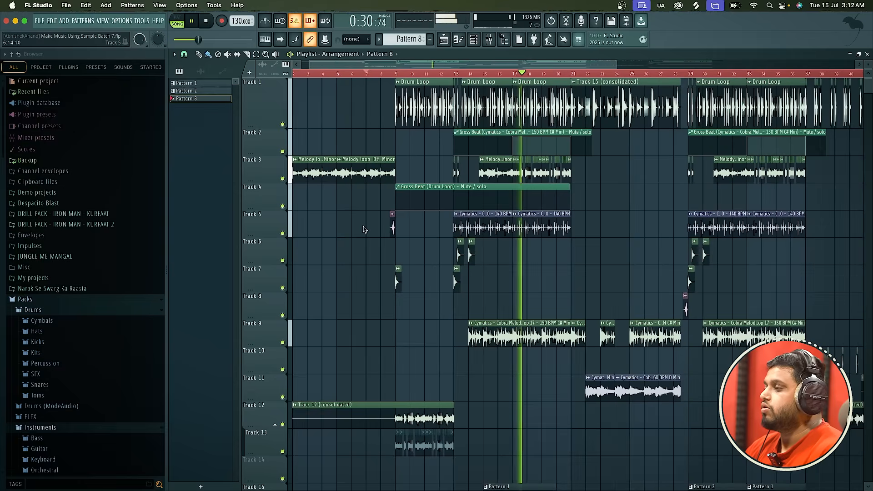
key(space)
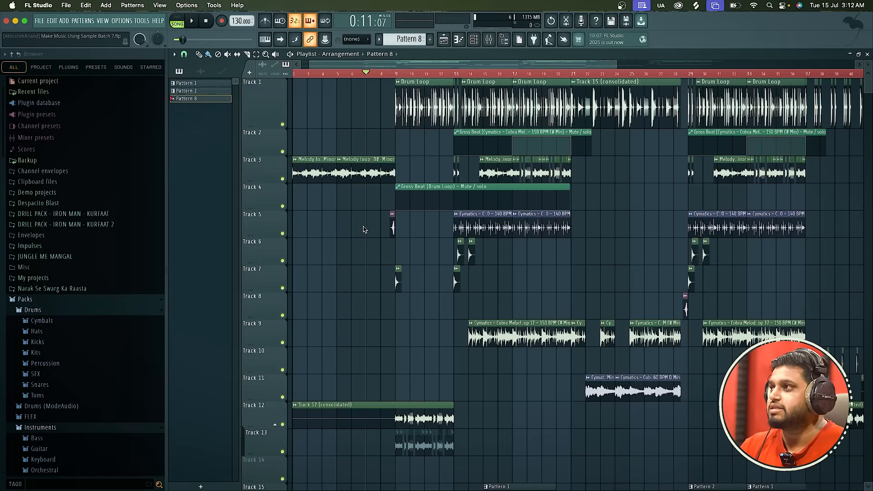
Open the channel rack and select the empty Pattern 10.
click(474, 40)
scroll(394, 41, down, 1)
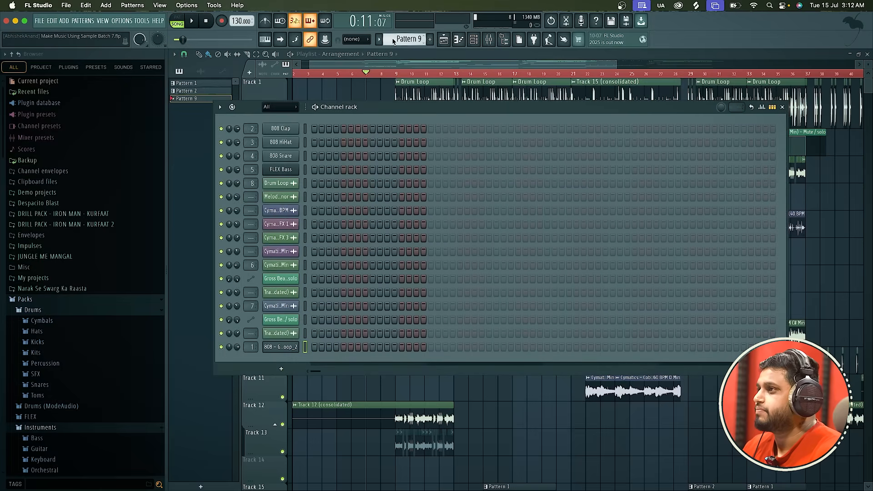
scroll(394, 42, down, 1)
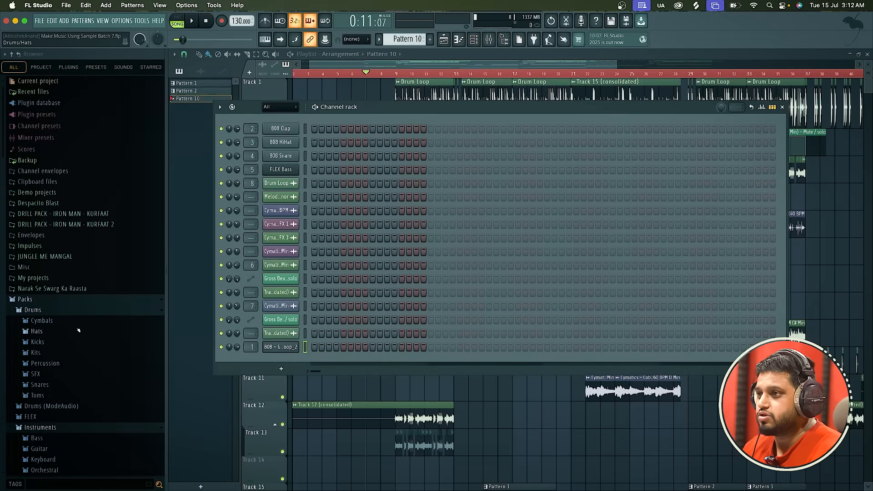
Preview several kick samples from the Drums pack and add Grv Kick 11 as the first channel in the rack.
click(38, 342)
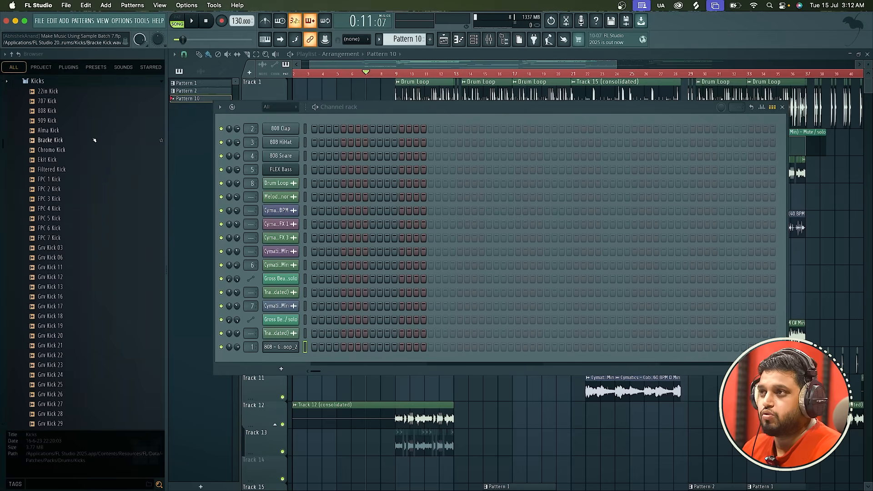
click(50, 130)
click(52, 208)
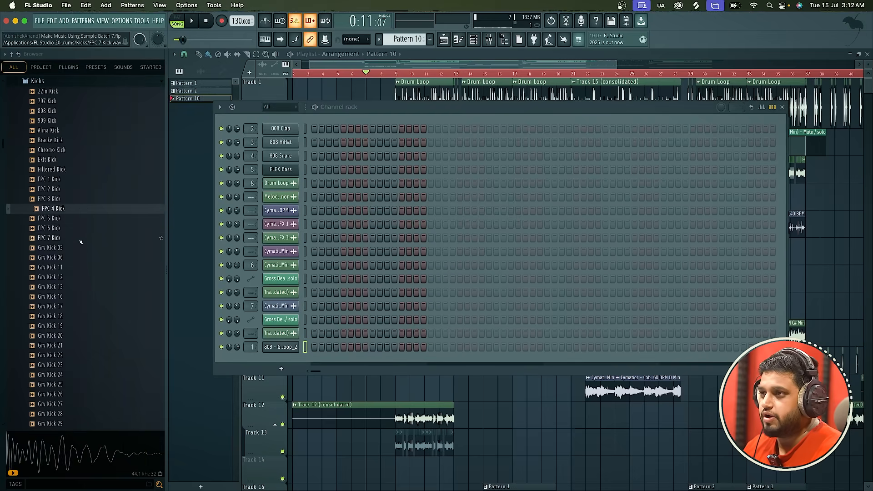
drag(50, 267, 291, 121)
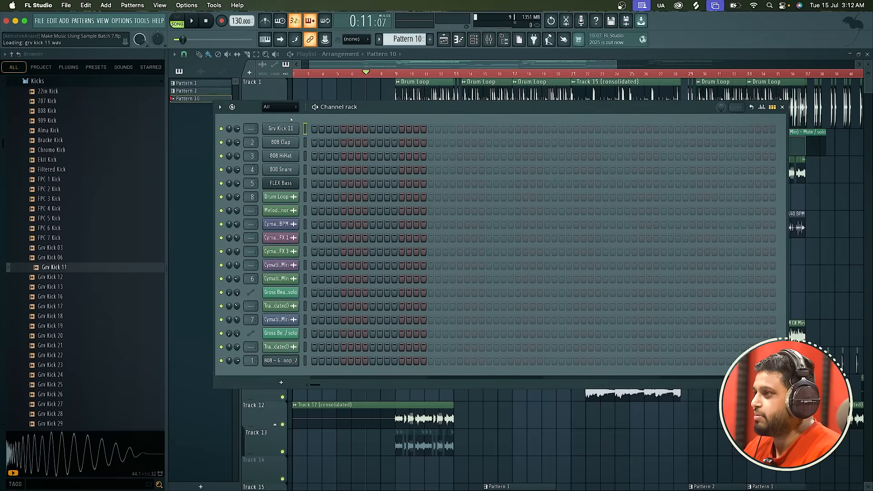
Program the Grv Kick 11 channel with hits on steps 1, 5, 9 and 13.
click(314, 129)
click(344, 129)
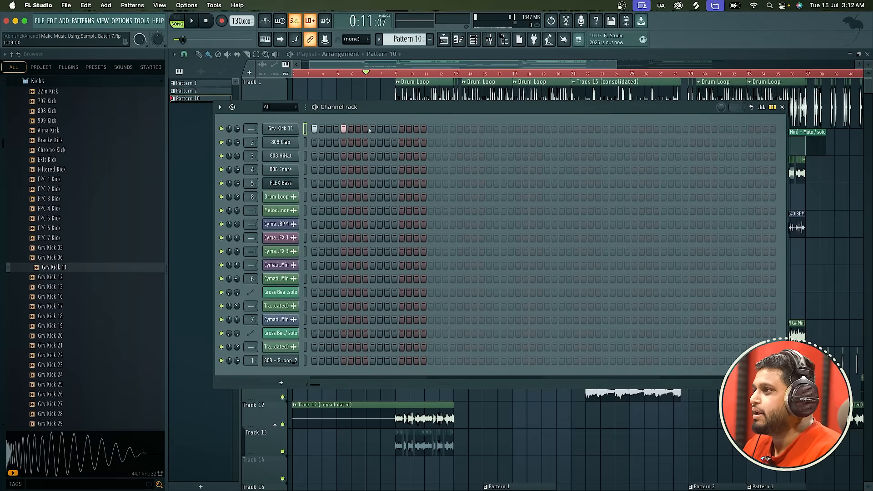
click(372, 130)
click(402, 129)
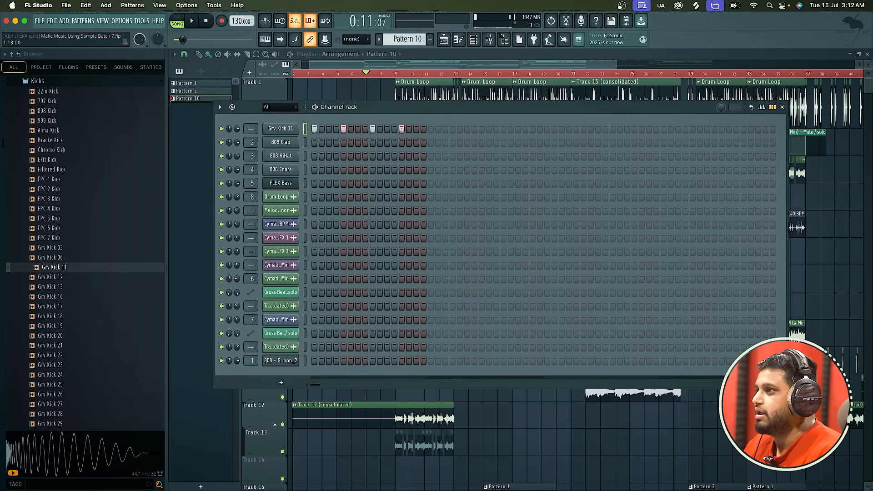
Program the 808 Snare channel with hits on steps 1, 5, 9 and 13.
click(314, 169)
click(344, 170)
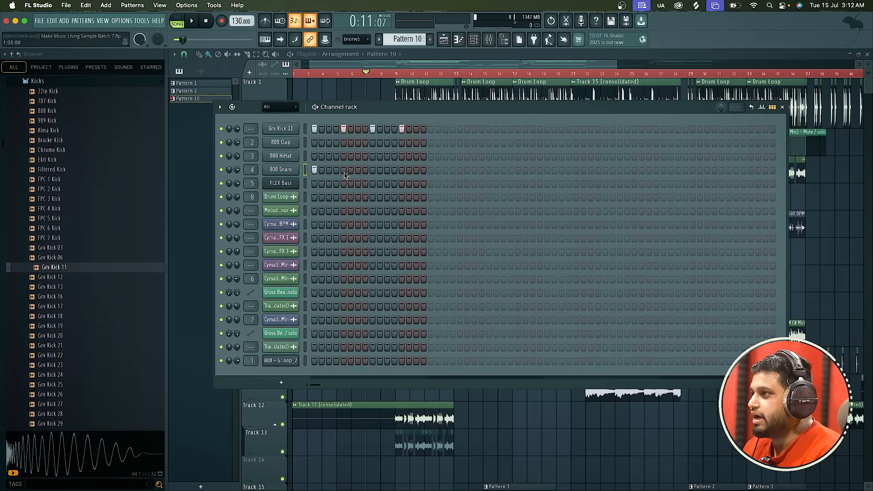
click(373, 170)
click(402, 170)
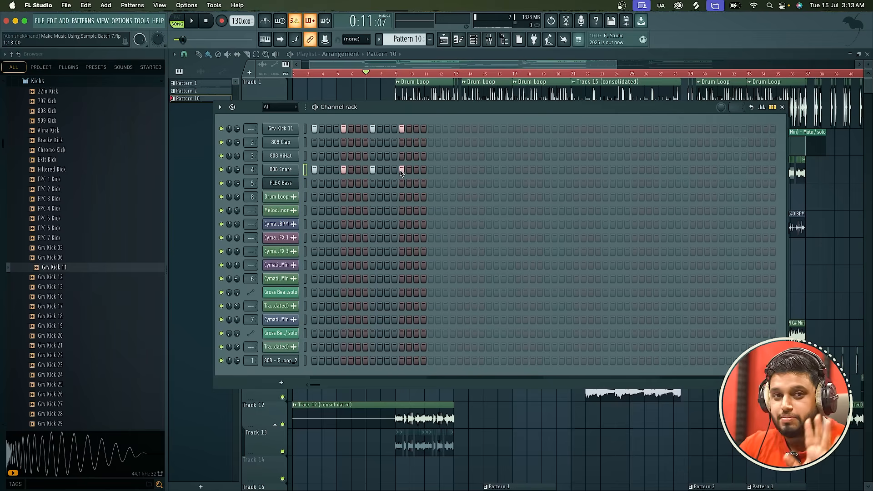
Close the channel rack and replay the arrangement from bar 7 across the drum loop entry.
click(474, 39)
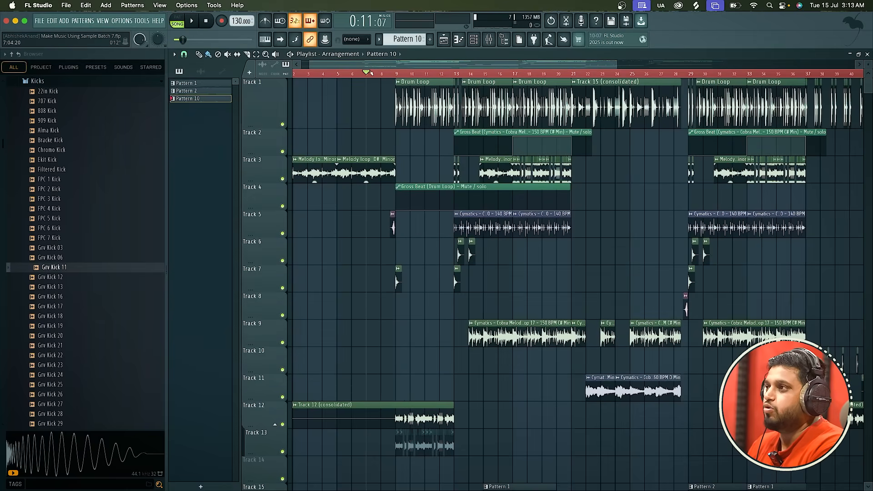
key(space)
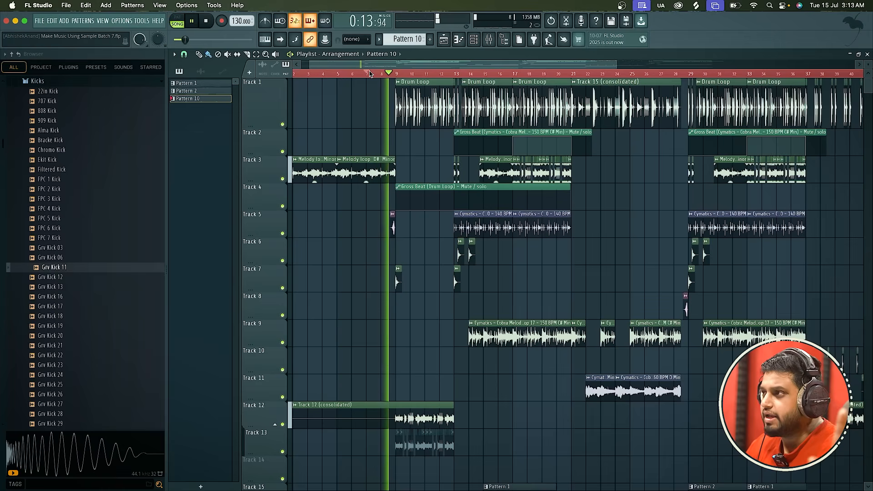
key(space)
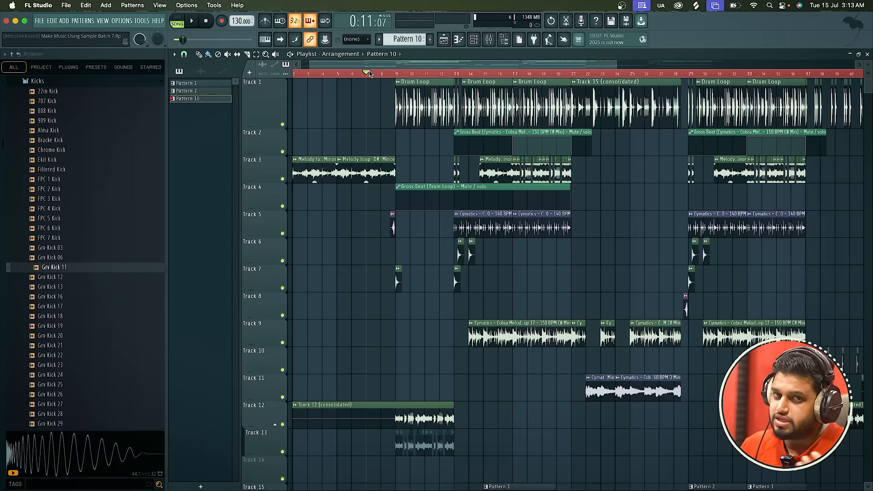
Play the section starting just before bar 13 twice, with the Pattern 1 clip on Track 15 in view.
scroll(369, 74, down, 4)
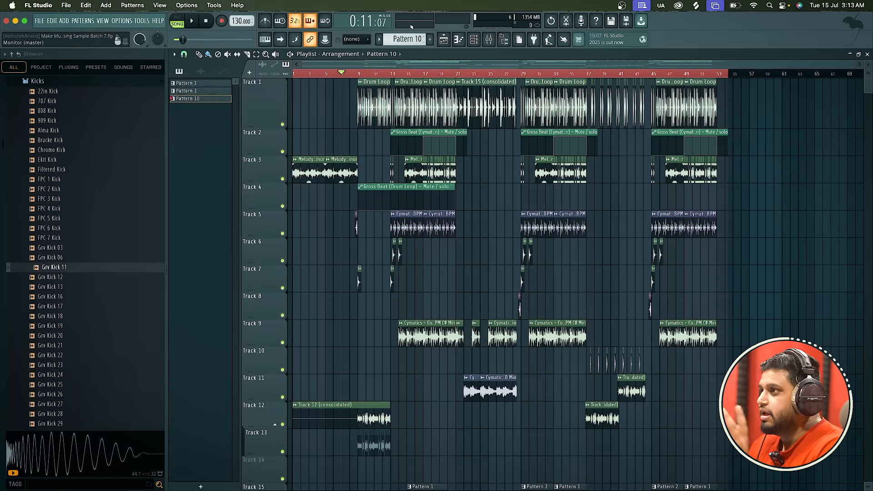
scroll(398, 69, up, 4)
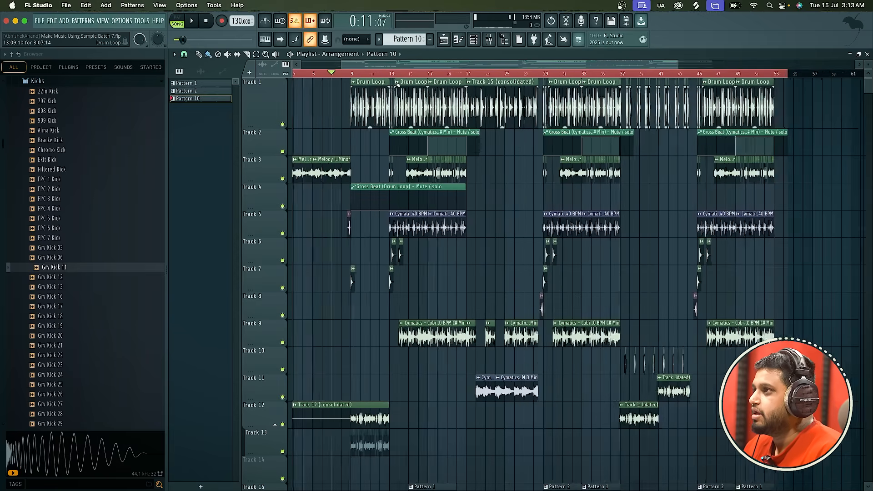
click(373, 73)
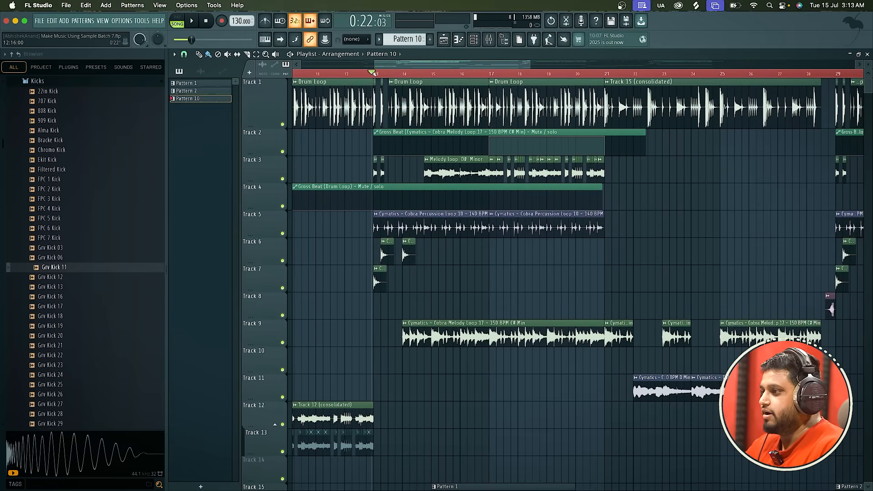
scroll(438, 238, down, 5)
ctrl+scroll(438, 237, down, 3)
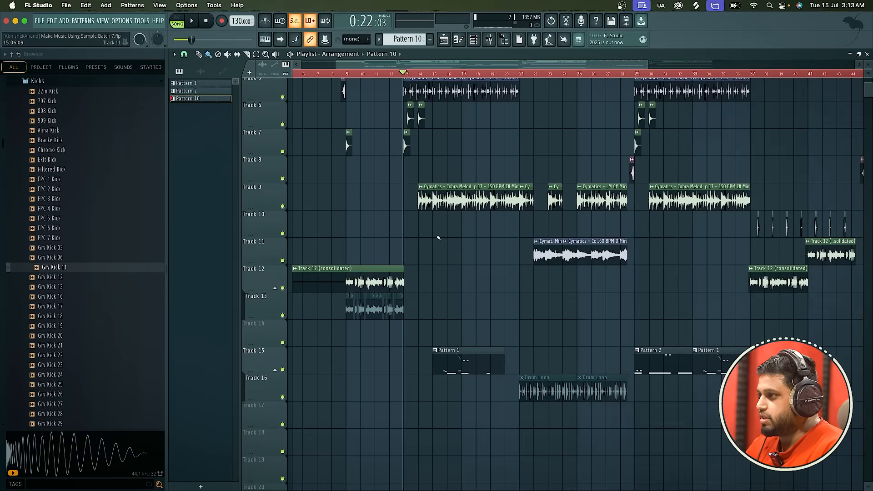
key(space)
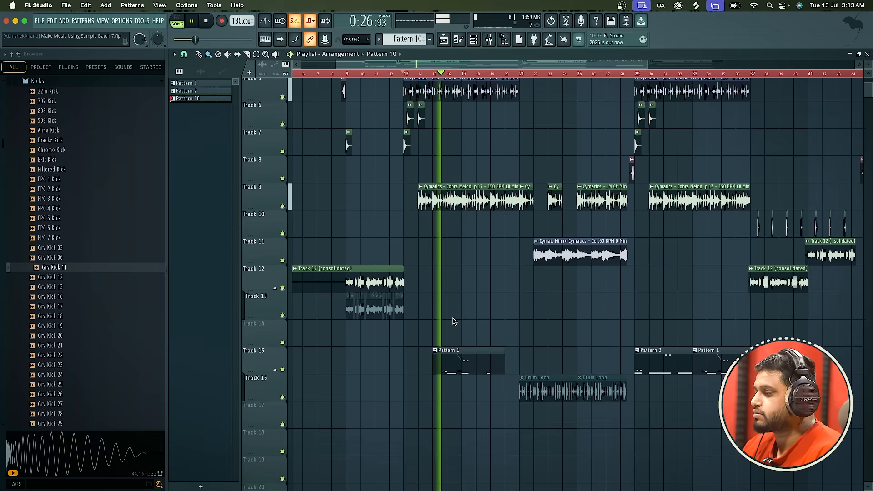
key(space)
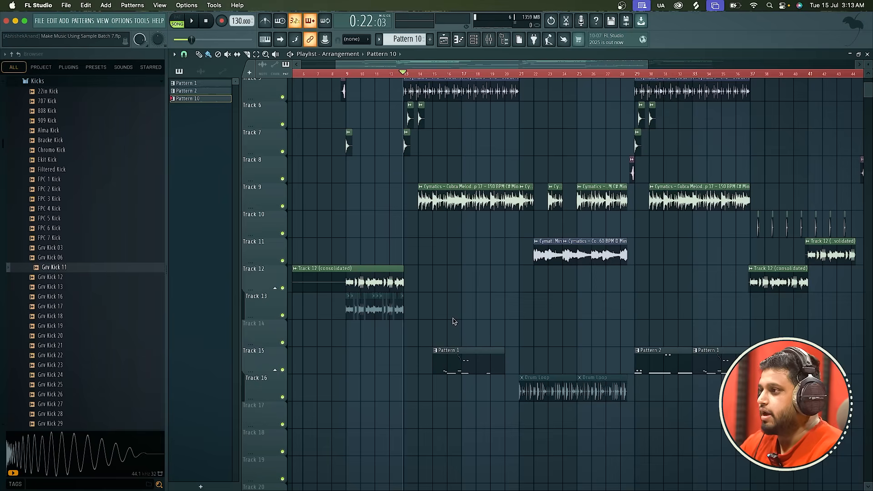
key(space)
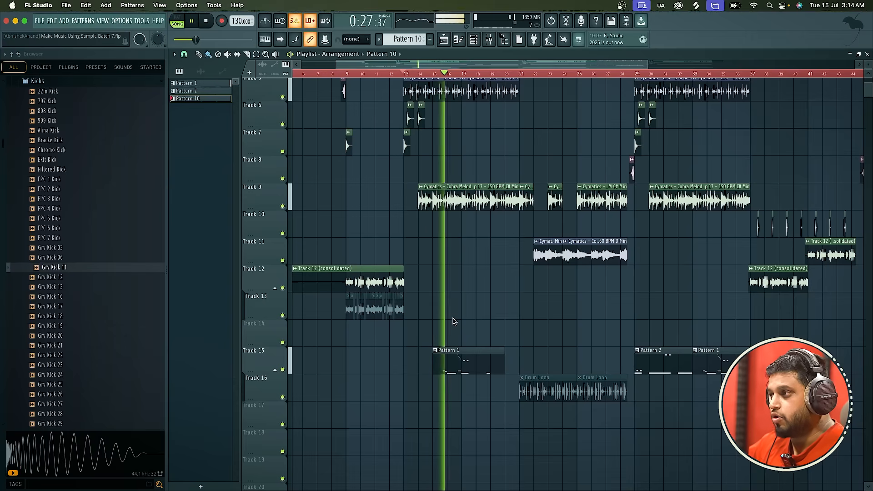
key(space)
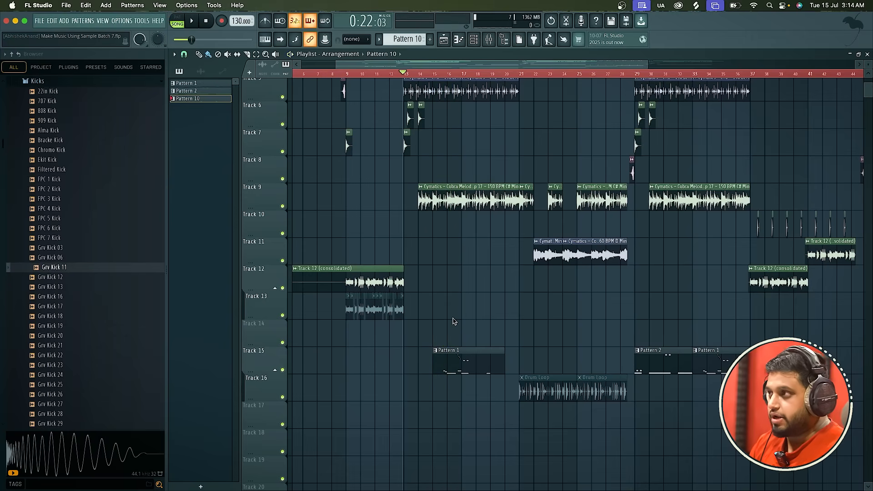
Check Pattern 10 in the channel rack, and open the mixer with its window moved higher over the playlist.
scroll(453, 322, up, 5)
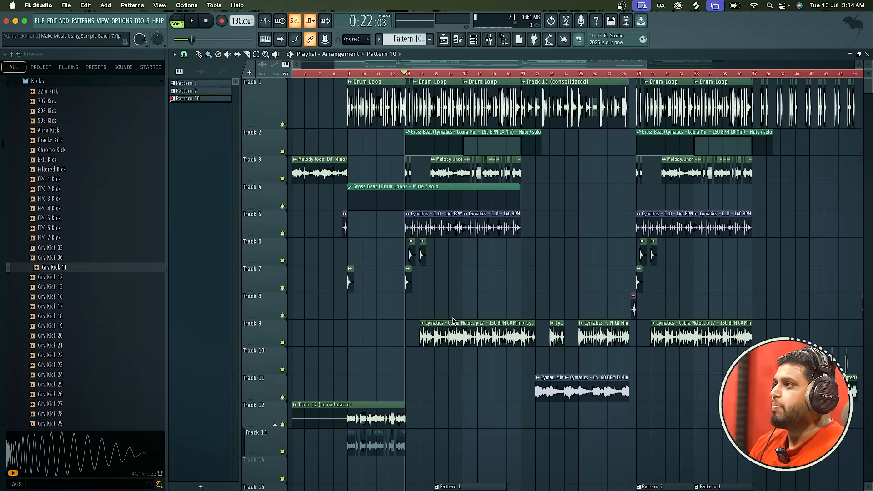
click(474, 39)
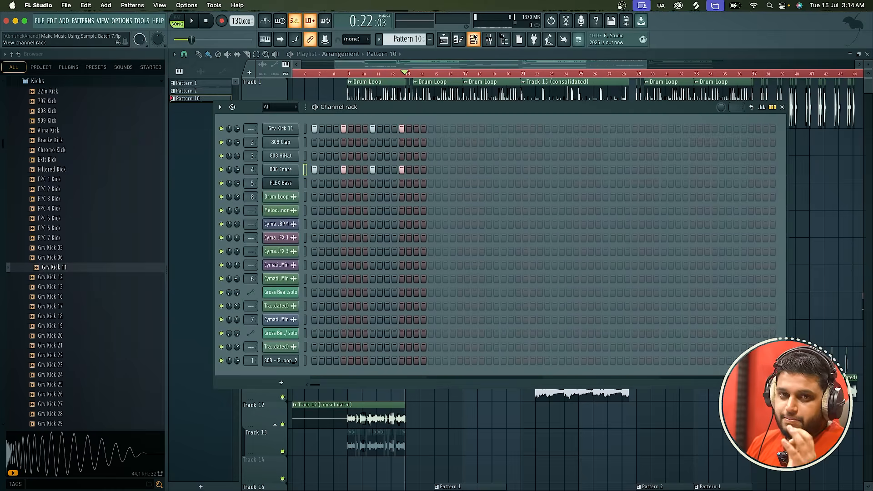
click(474, 39)
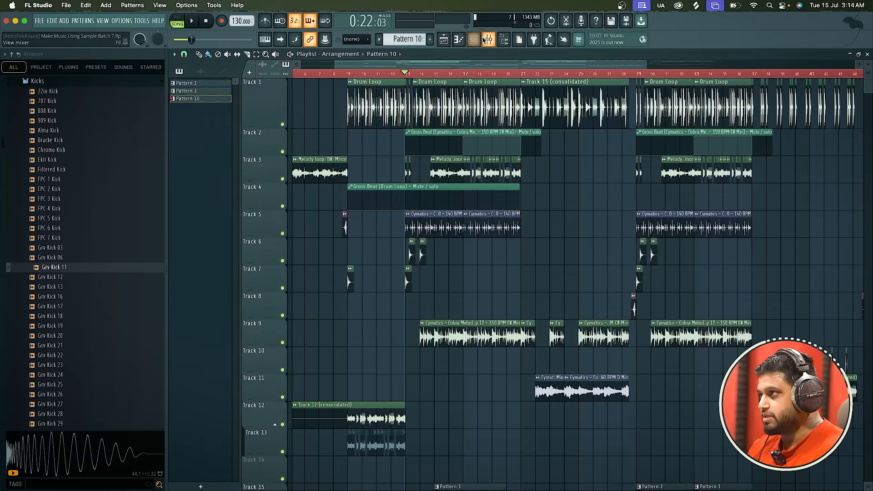
click(489, 39)
drag(404, 289, 414, 150)
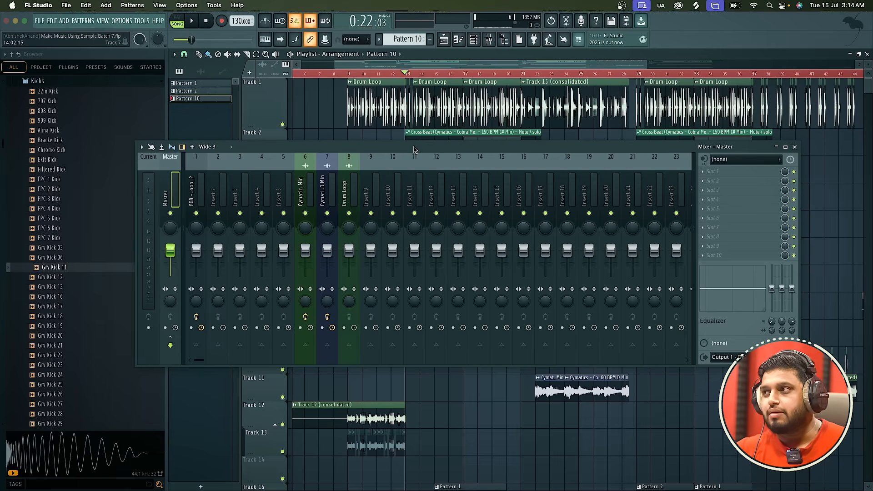
Lower the Insert 11 fader to -3.6 dB and the Insert 16 fader to -19.2 dB, and close the mixer.
click(414, 188)
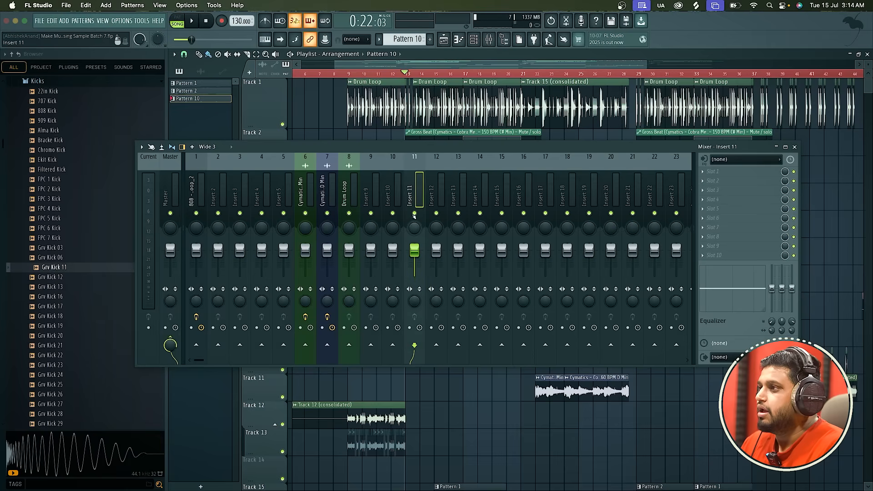
mouse_move(415, 250)
mouse_down()
mouse_move(414, 265)
mouse_move(414, 253)
mouse_up()
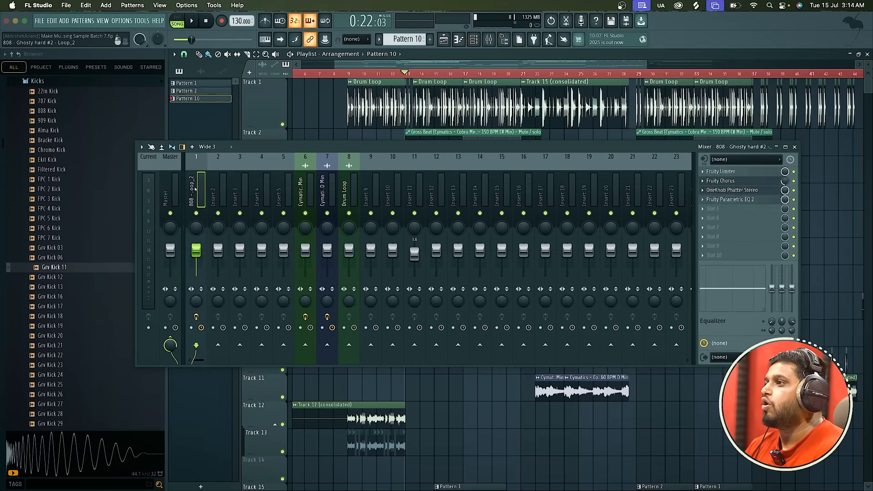
click(443, 200)
click(496, 205)
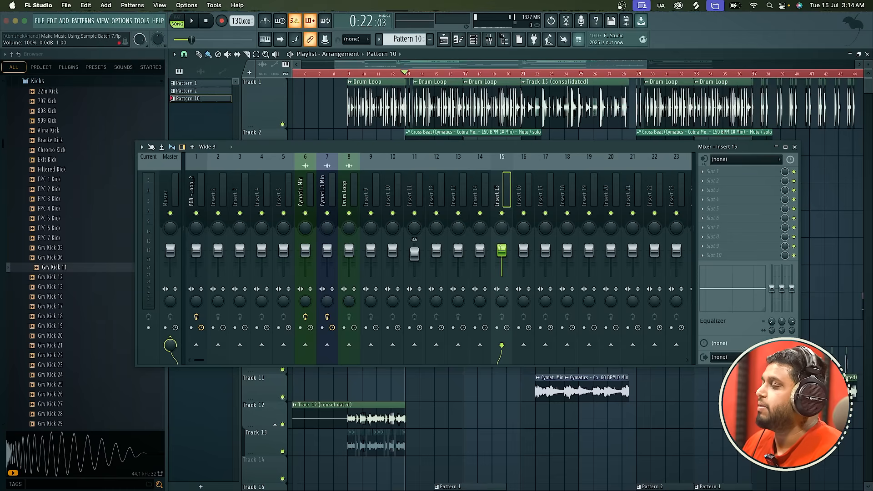
drag(525, 255, 525, 276)
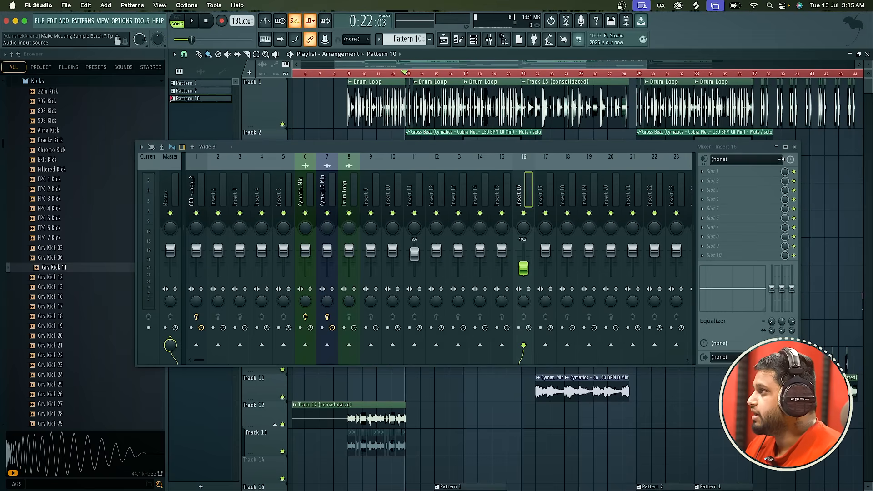
click(795, 147)
Place the playback position at the start of bar 9, and solo Track 1 with Tracks 3 and 4 also enabled.
scroll(388, 162, up, 3)
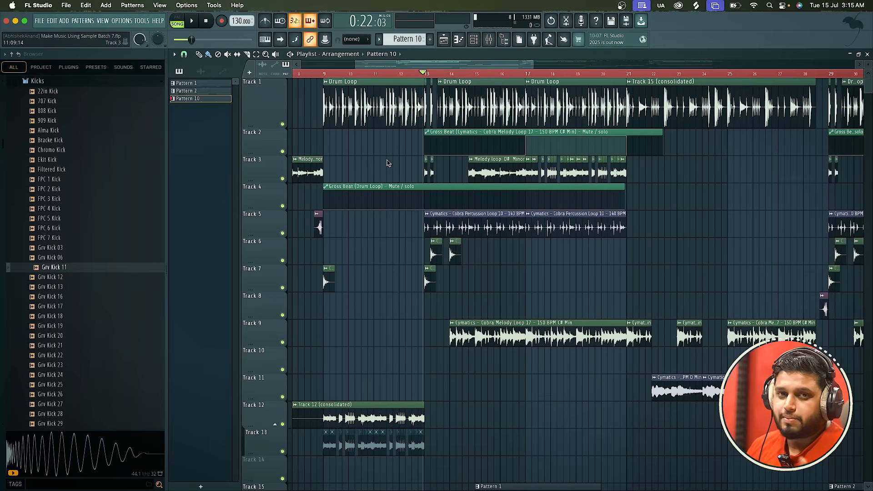
scroll(388, 163, down, 4)
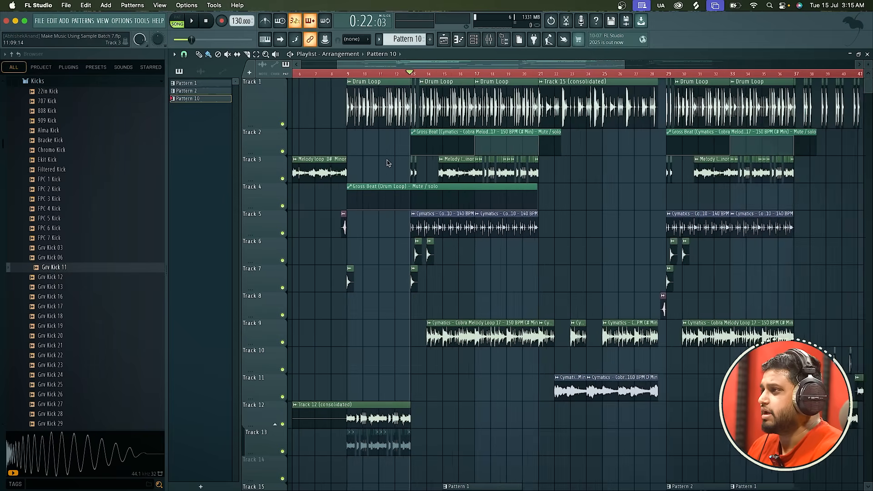
click(359, 73)
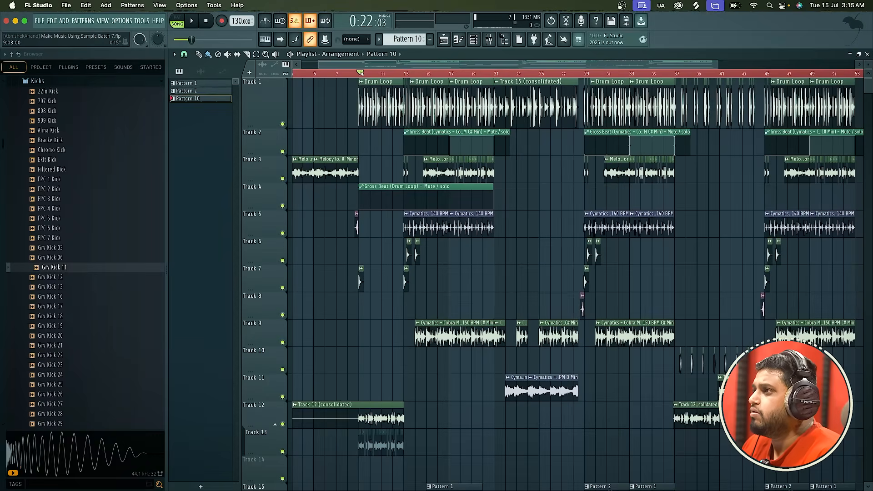
ctrl+click(283, 124)
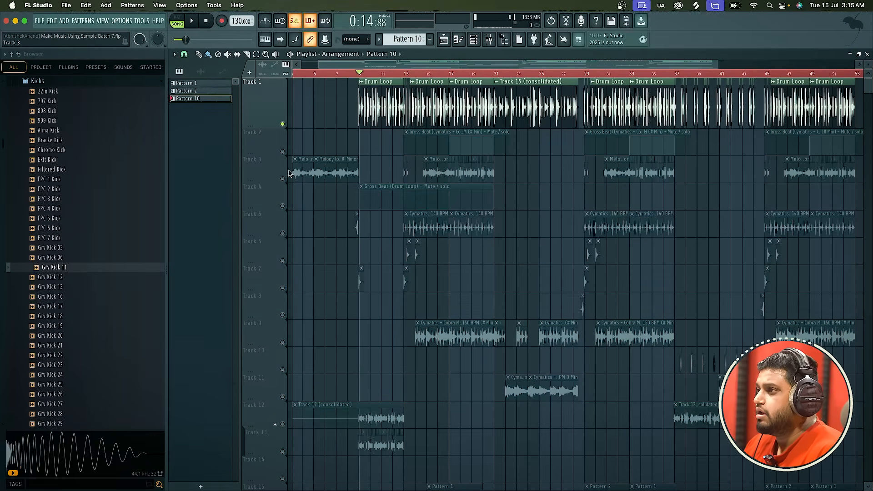
click(282, 179)
scroll(311, 202, up, 1)
click(283, 206)
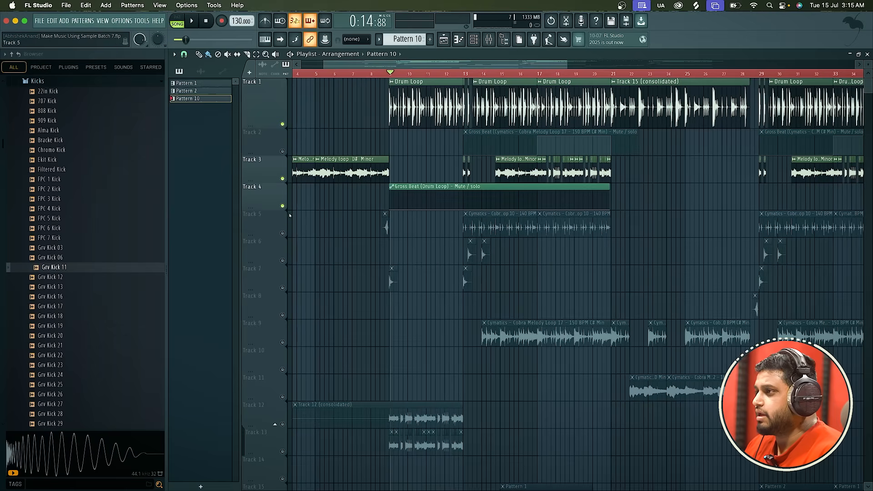
Play the soloed tracks from bar 3, and re-enable all playlist tracks.
scroll(313, 76, down, 4)
key(space)
scroll(313, 75, up, 5)
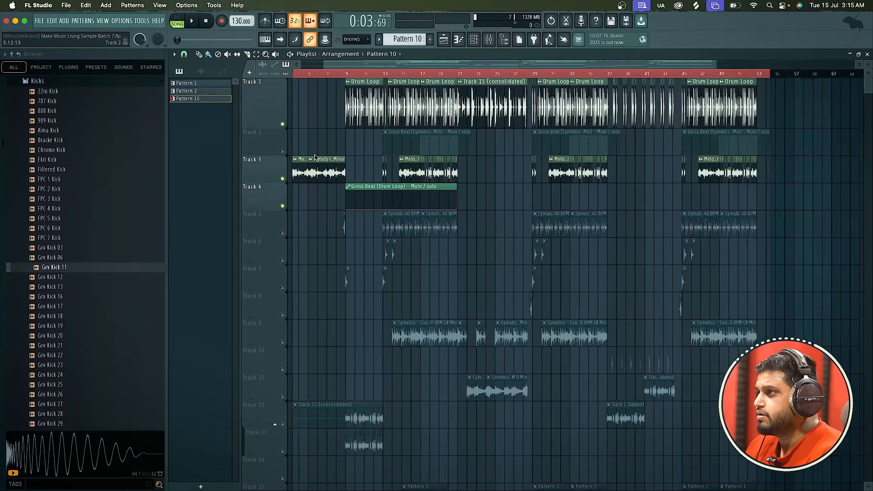
click(380, 55)
click(623, 154)
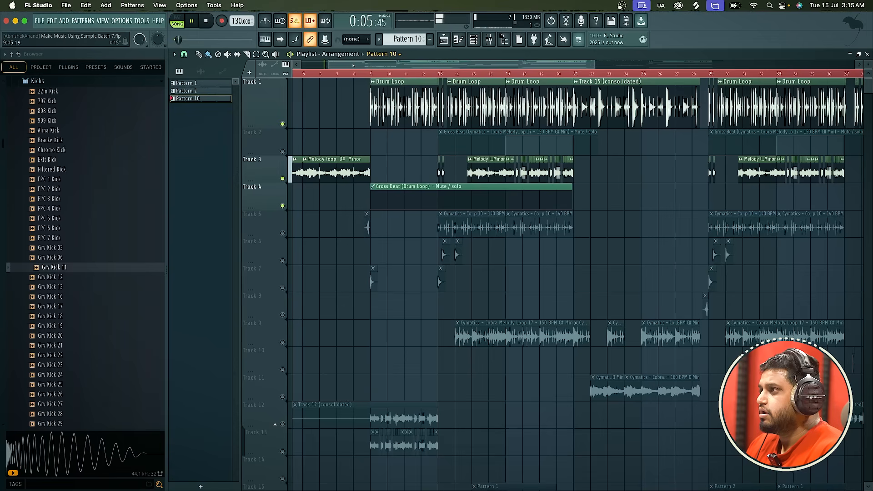
key(space)
scroll(564, 143, down, 3)
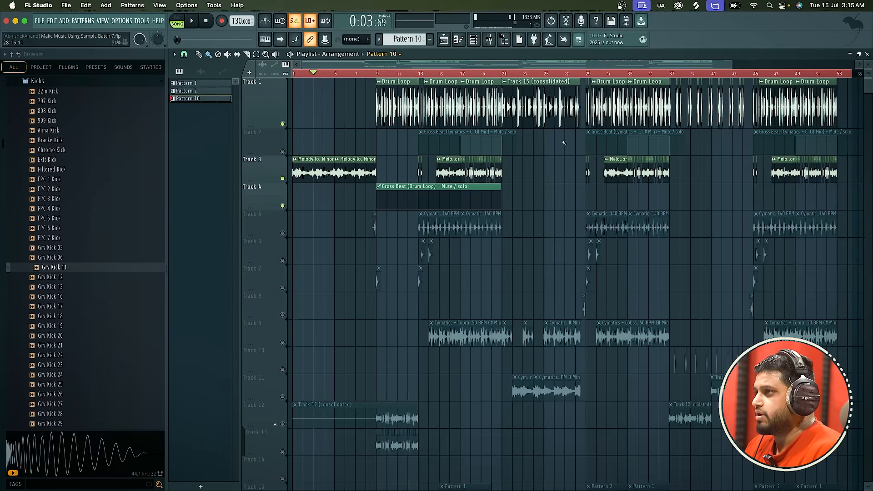
right_click(283, 124)
right_click(283, 124)
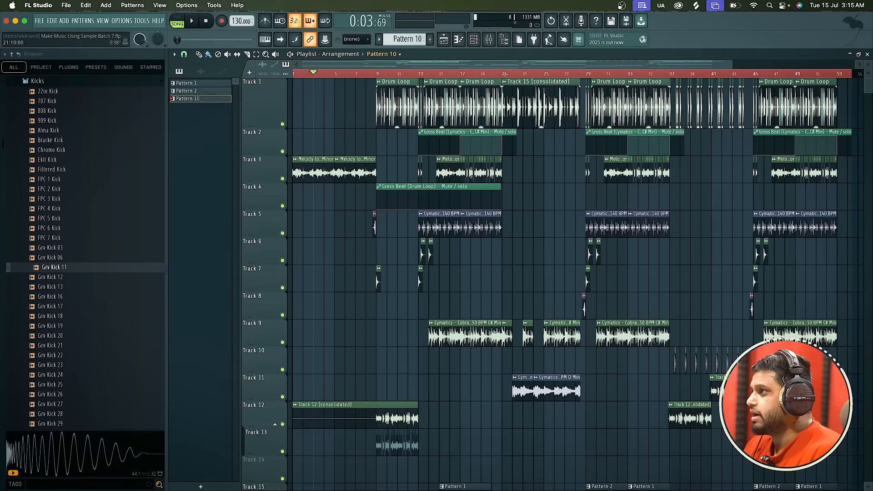
Play the full arrangement from bar 19, and replay it from the start of bar 13.
drag(495, 72, 480, 73)
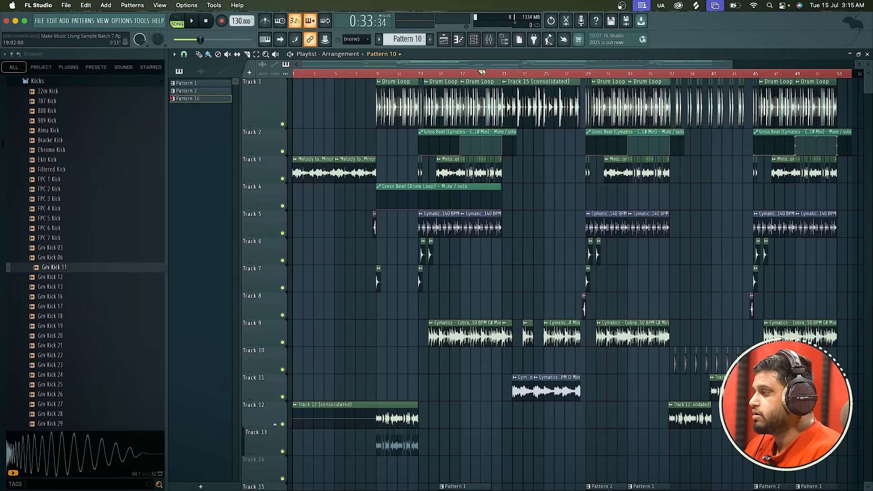
key(space)
scroll(551, 137, up, 4)
scroll(551, 137, down, 2)
key(space)
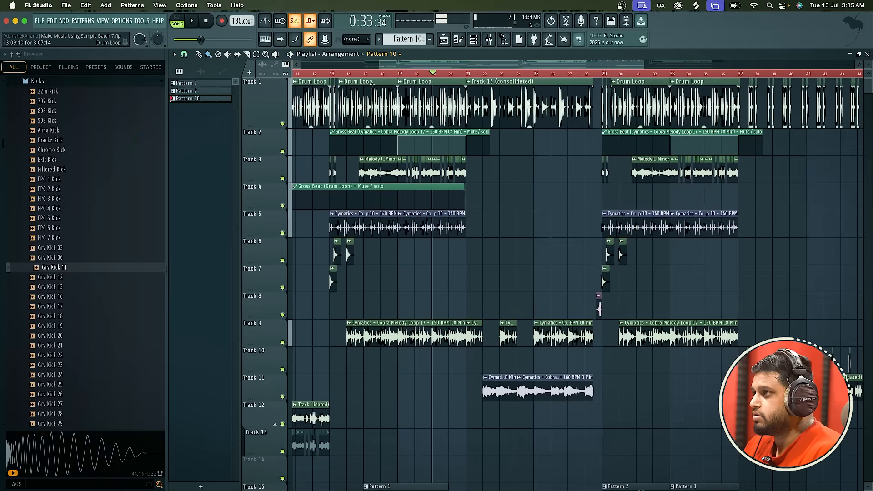
click(331, 73)
key(space)
scroll(388, 164, up, 2)
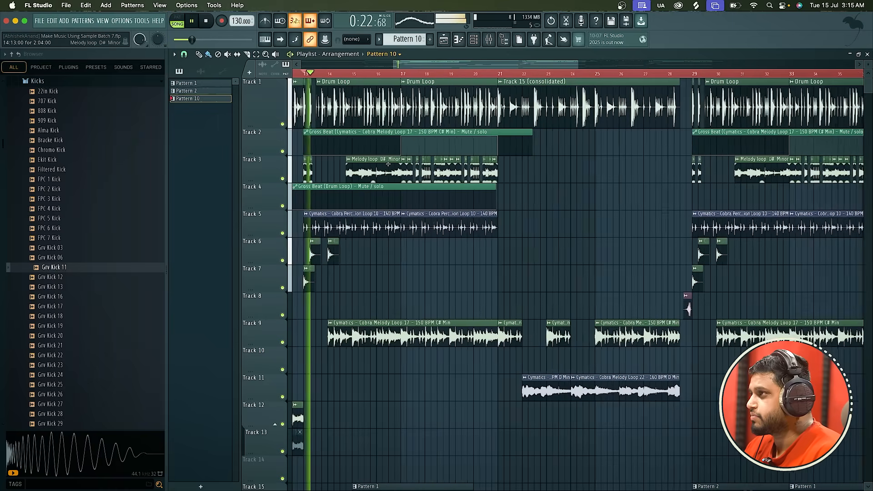
scroll(388, 164, down, 2)
key(space)
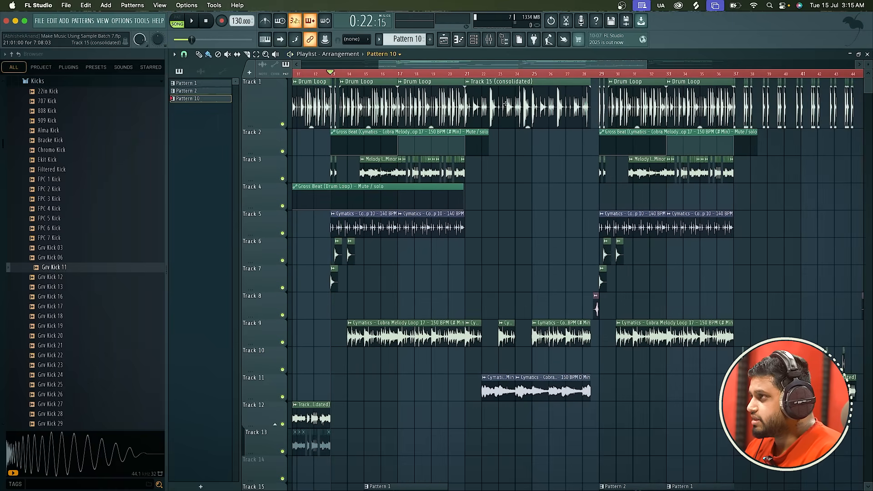
Examine the sampler settings of the Cobra Melody Loop 22 clip on Track 11.
scroll(506, 104, down, 4)
double_click(499, 281)
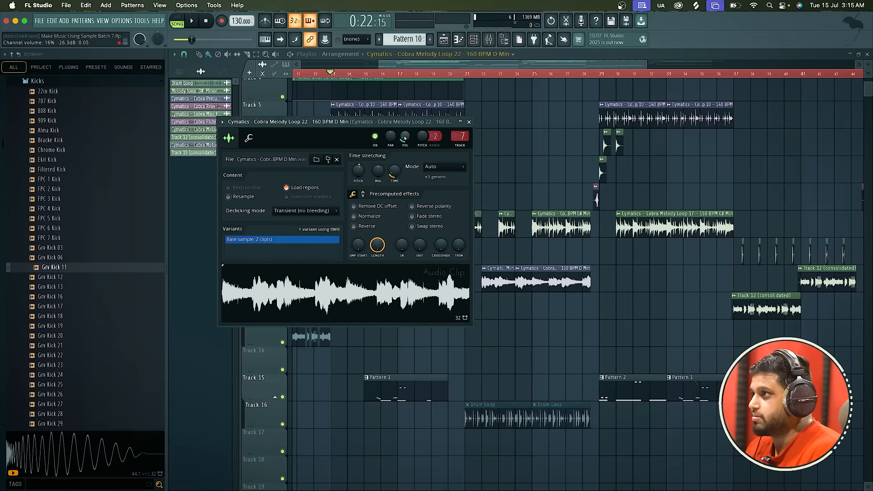
click(469, 122)
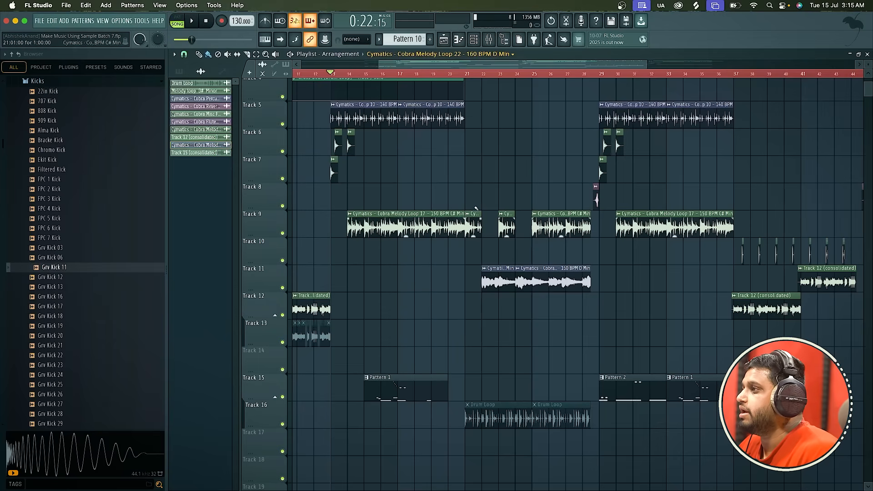
Play from just before bar 21, and examine the sampler settings of the Cobra Melody Loop 17 clip on Track 9.
click(464, 74)
key(space)
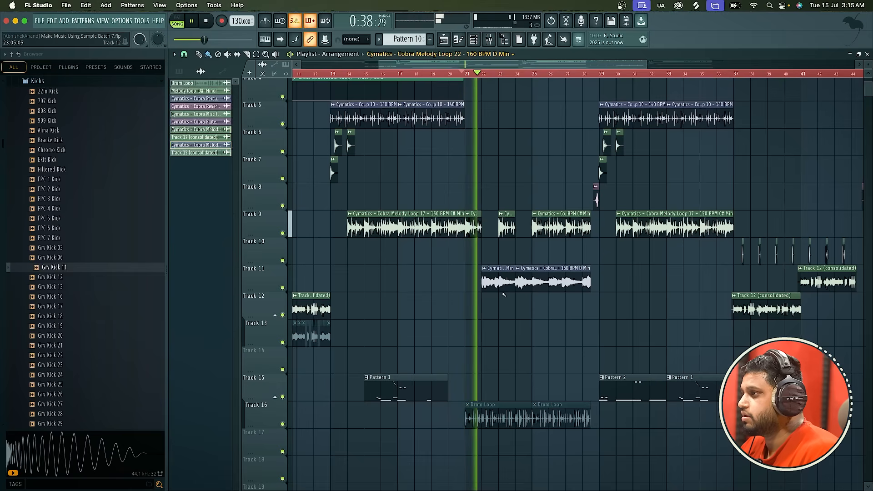
double_click(470, 225)
key(space)
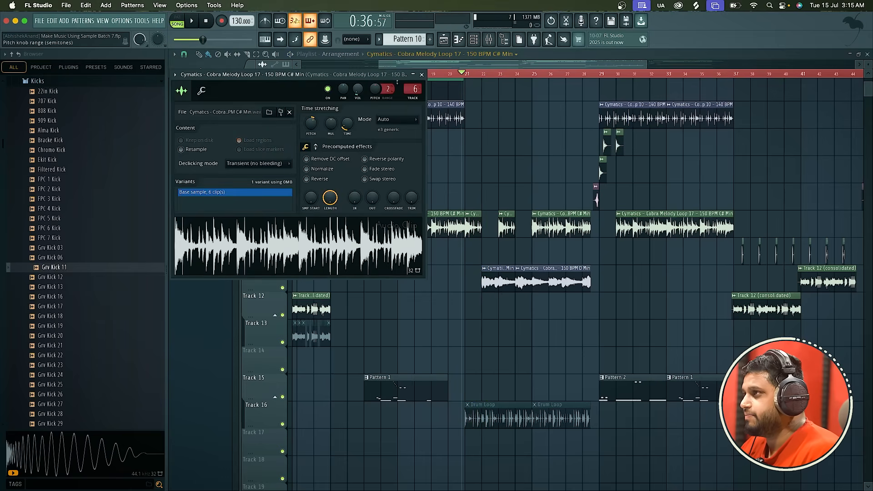
click(422, 75)
double_click(434, 214)
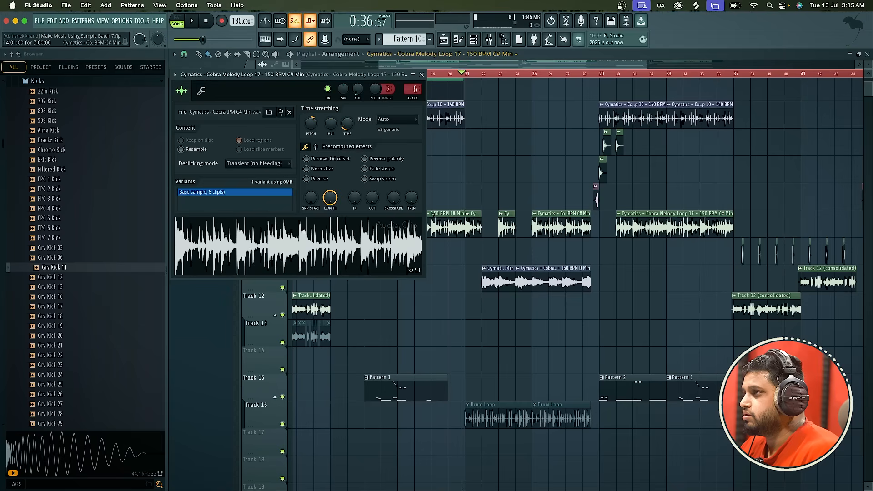
click(422, 74)
Pick the Cobra Percussion Loop 10 clip on Track 5 as the current playlist source.
scroll(412, 124, up, 2)
scroll(413, 124, up, 2)
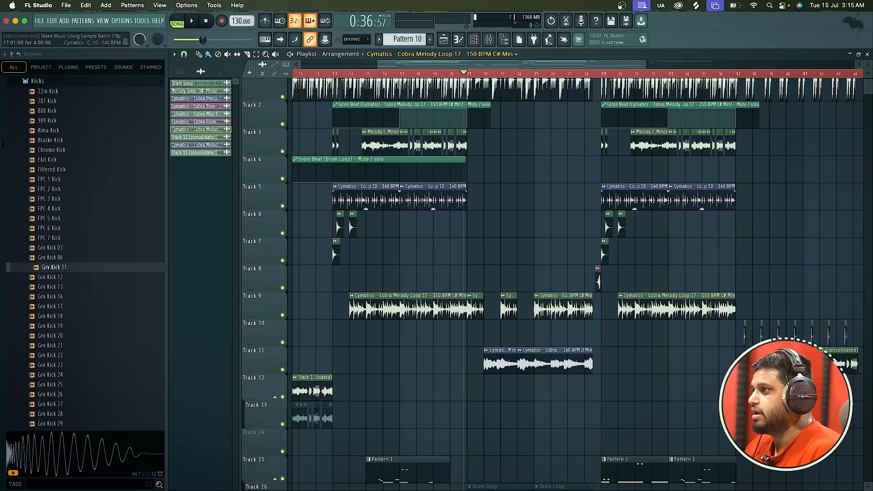
click(441, 194)
scroll(506, 232, up, 1)
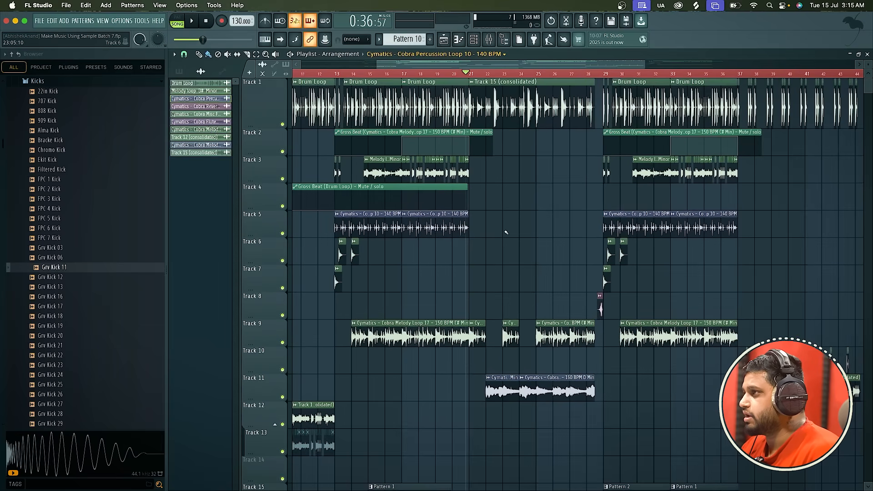
Play the arrangement from bar 13, and skip ahead to about bar 19 during playback.
scroll(520, 94, down, 2)
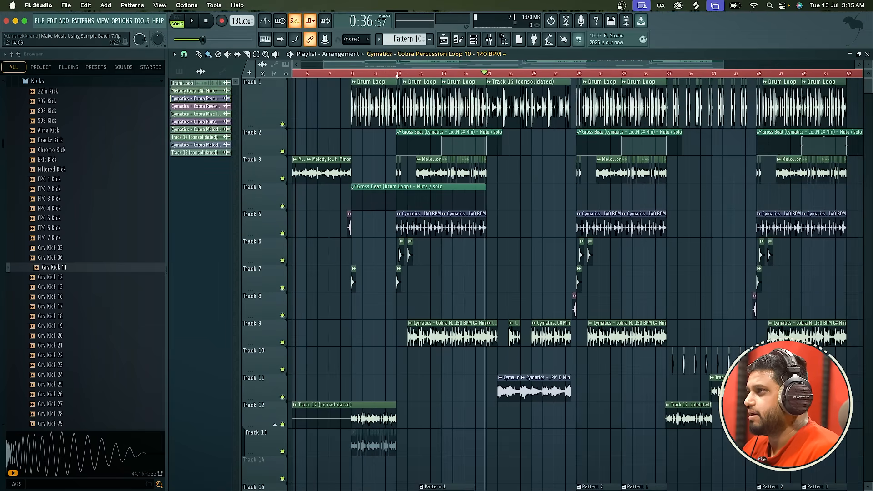
click(397, 76)
key(space)
scroll(395, 77, up, 3)
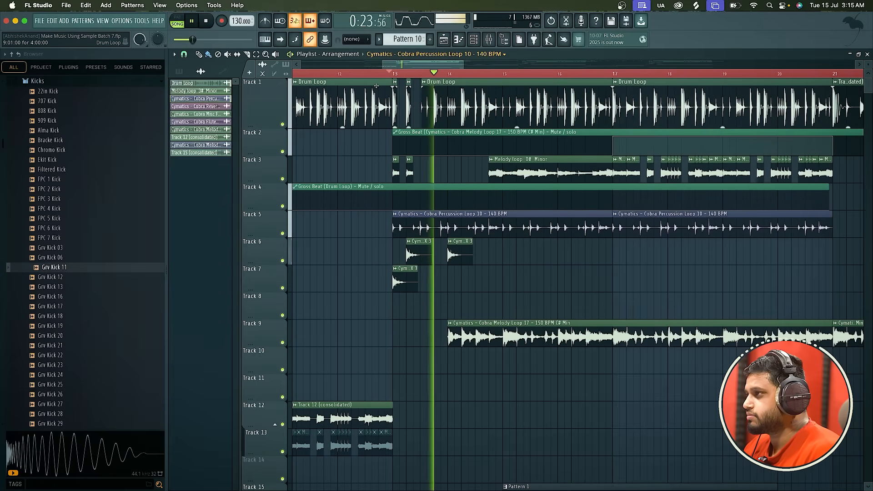
scroll(376, 86, down, 2)
click(567, 74)
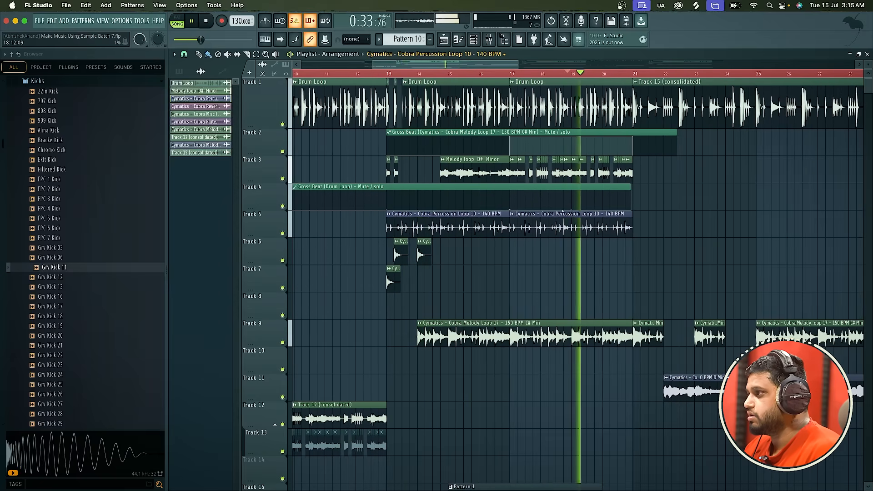
Delete the Track 15 (consolidated) clip that starts at bar 21 on Track 1, listening to the transition into the gap.
scroll(524, 104, down, 3)
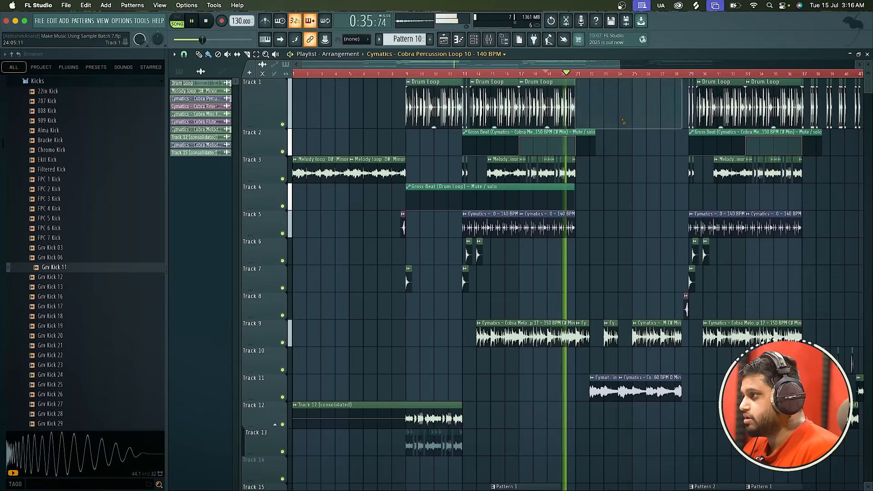
scroll(623, 122, down, 2)
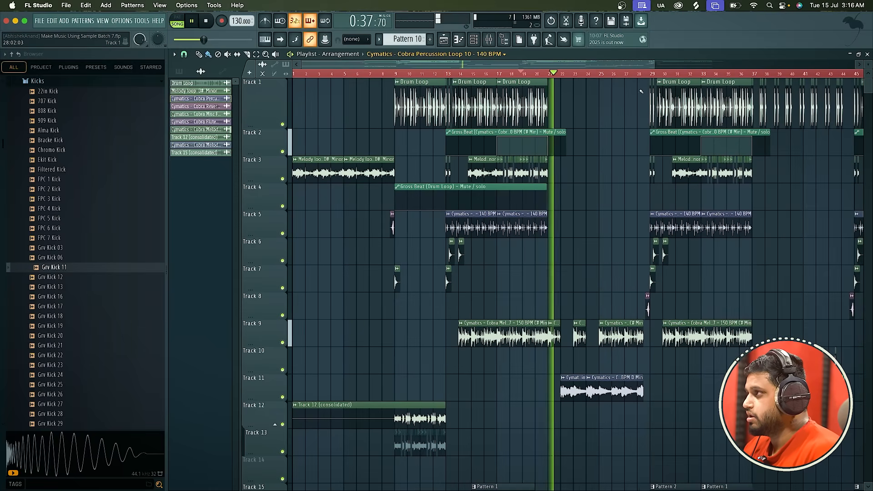
key(space)
Select the playlist time range from bar 13 to about bar 29, and delete the short Drum Loop clip at bar 29 on Track 1.
click(465, 75)
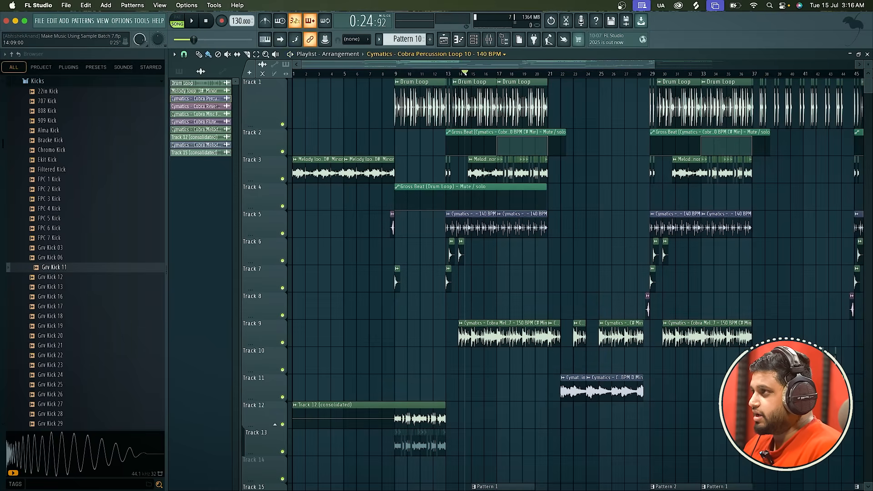
scroll(454, 75, up, 10)
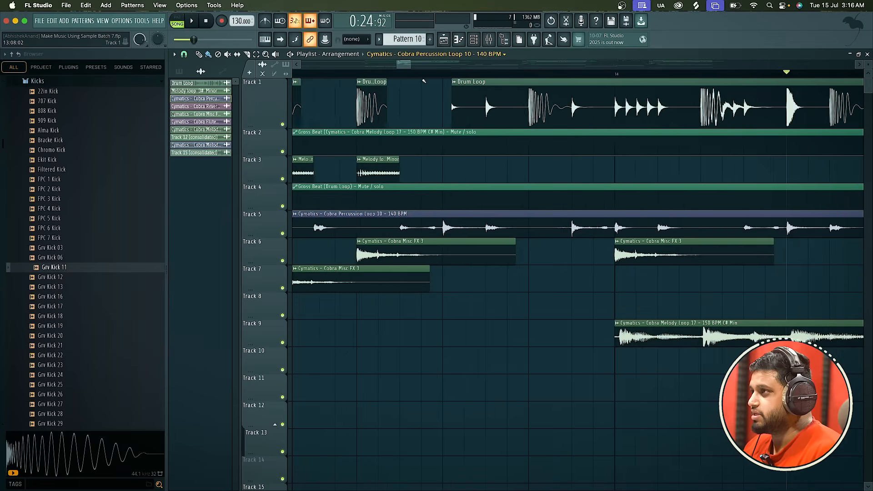
scroll(424, 81, down, 2)
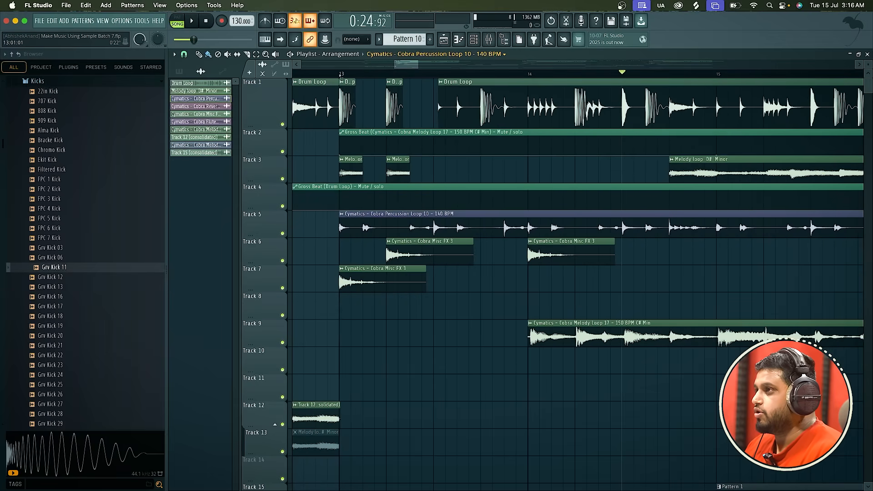
key(ctrl+a)
scroll(588, 195, down, 10)
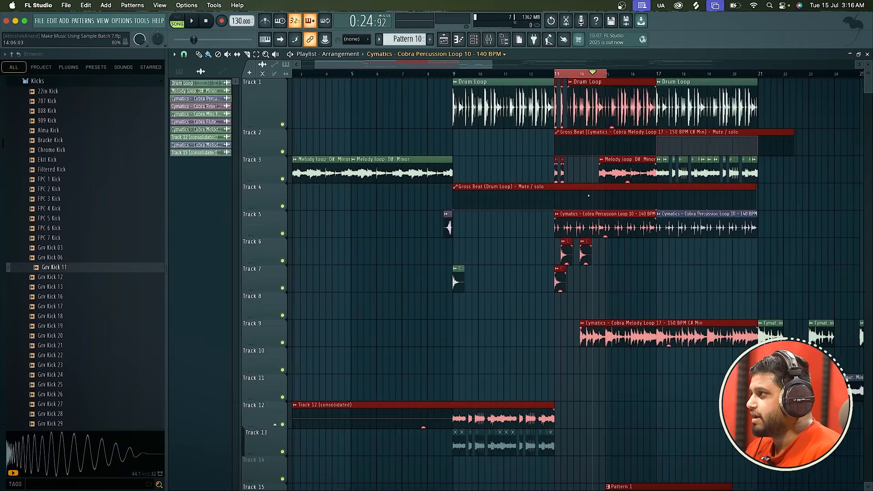
scroll(589, 196, down, 3)
drag(566, 74, 790, 84)
scroll(787, 78, up, 5)
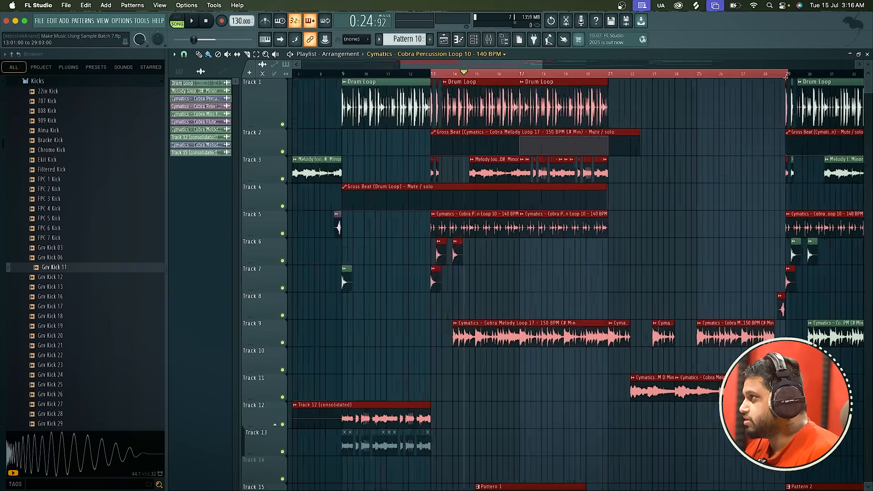
right_click(785, 83)
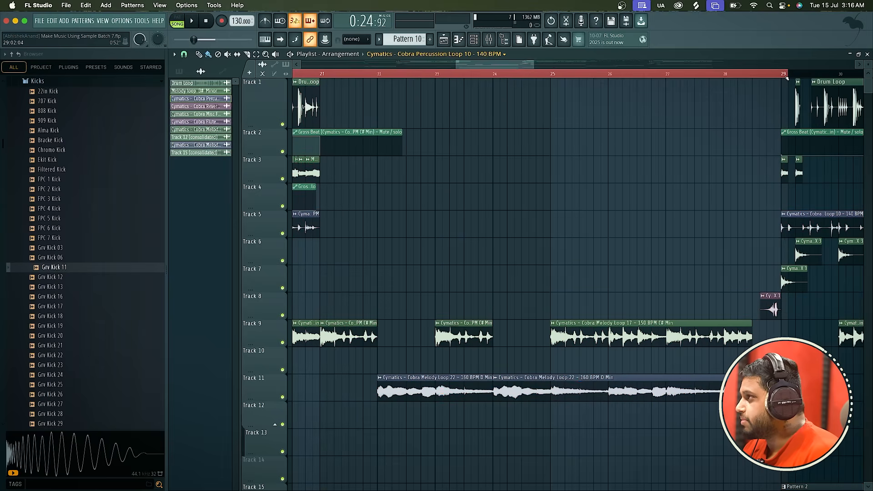
Trim the playlist time selection to end at bar 29, and start a wave file export of the selected range.
drag(788, 79, 783, 79)
scroll(585, 239, down, 5)
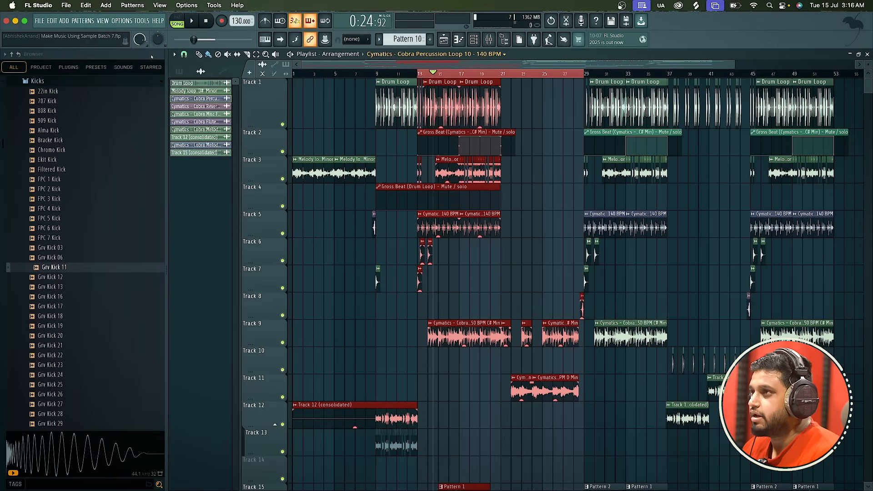
click(39, 22)
mouse_move(109, 119)
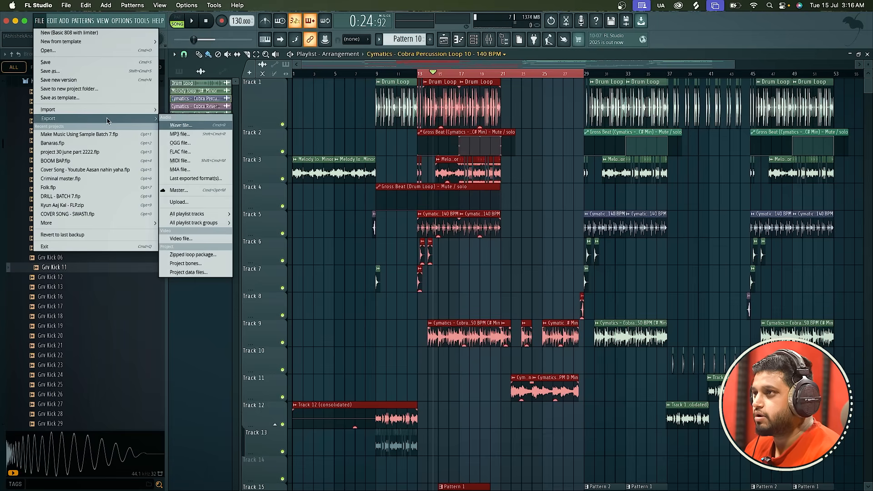
click(184, 126)
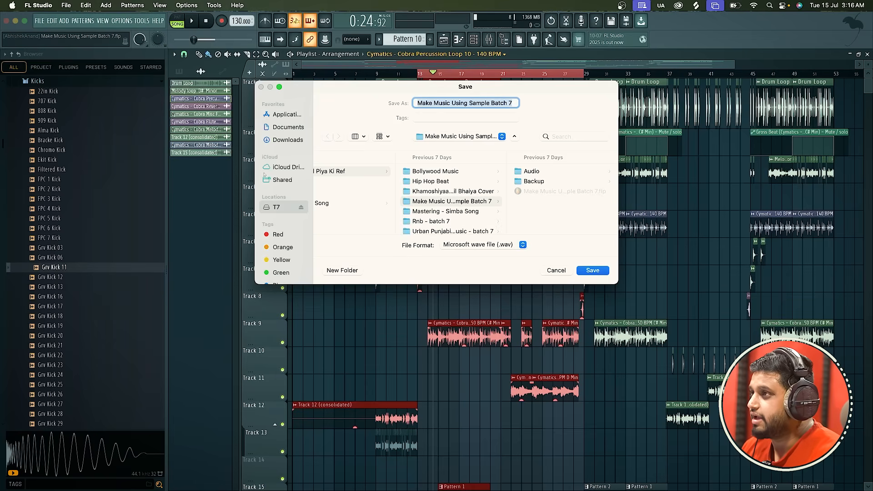
Name the wave export Mastering Tutorial, choose the Downloads folder, and render the song selection.
click(288, 140)
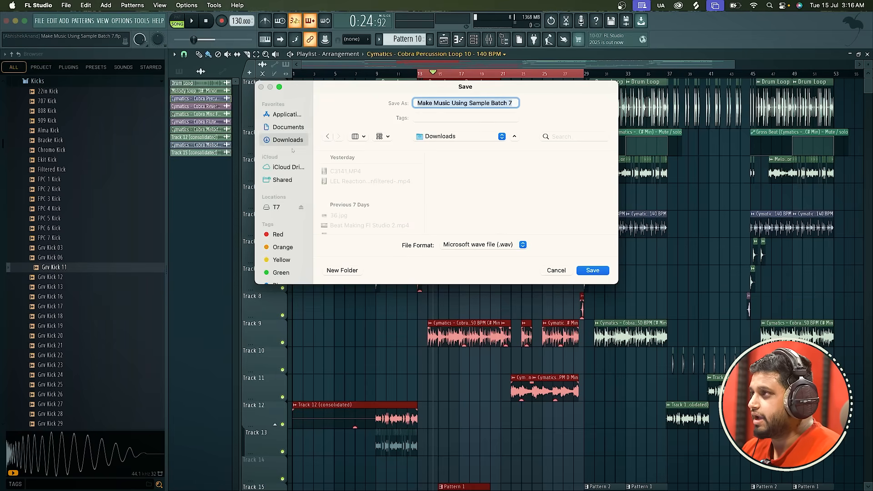
key(BackSpace)
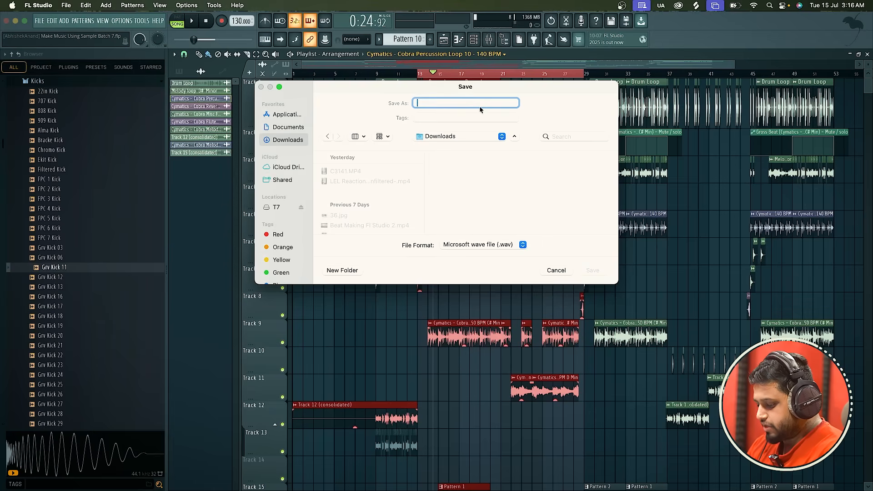
text(Mastering Tutorial)
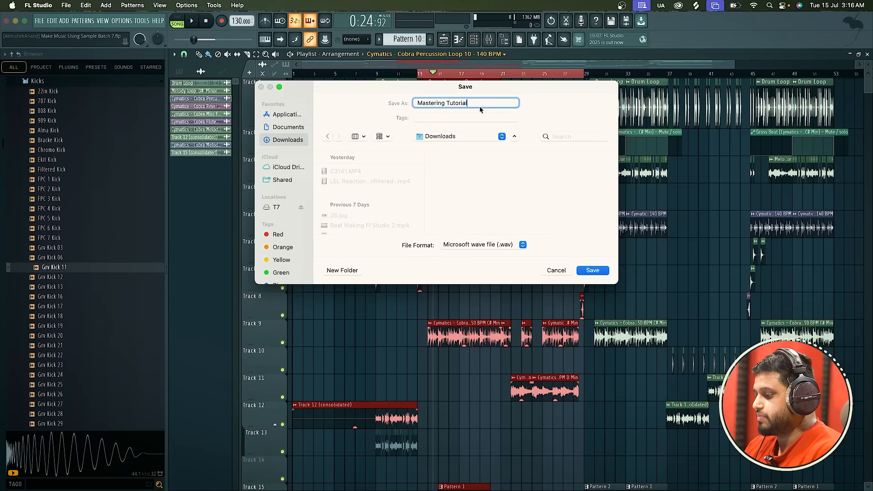
key(Return)
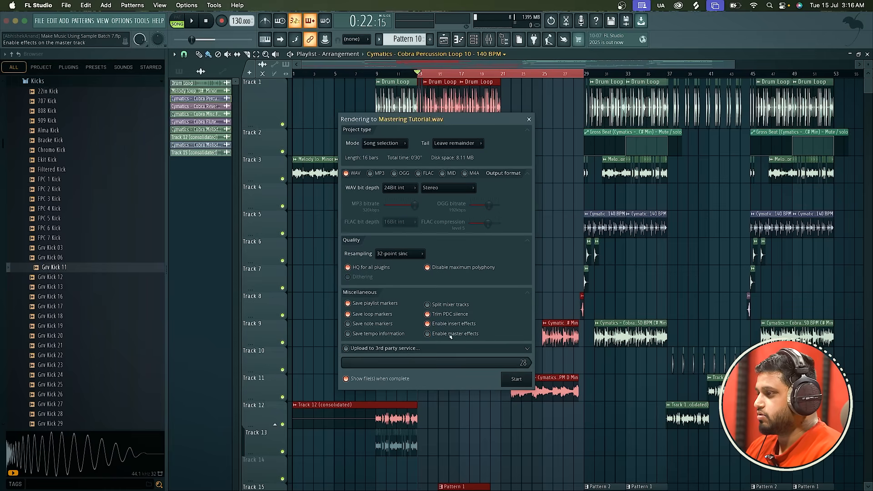
click(519, 379)
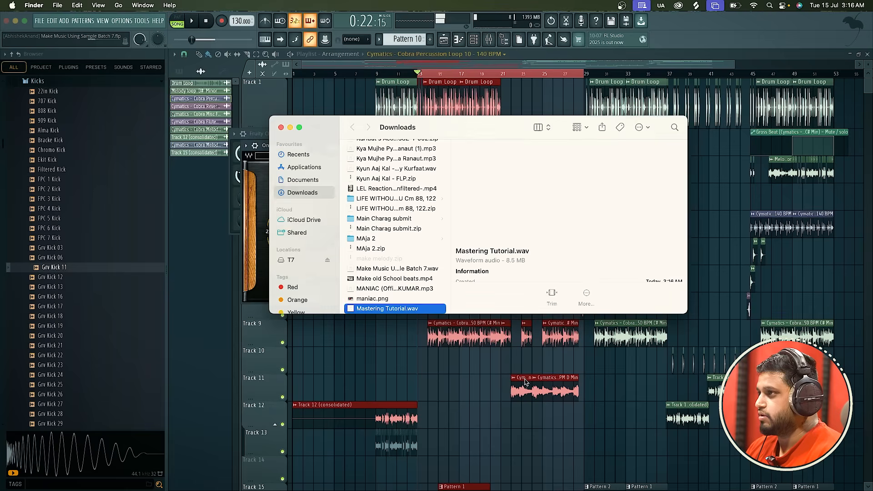
Import the rendered Mastering Tutorial.wav from Downloads onto Track 19, and align the clip's start with bar 13.
drag(411, 310, 455, 441)
scroll(454, 448, down, 5)
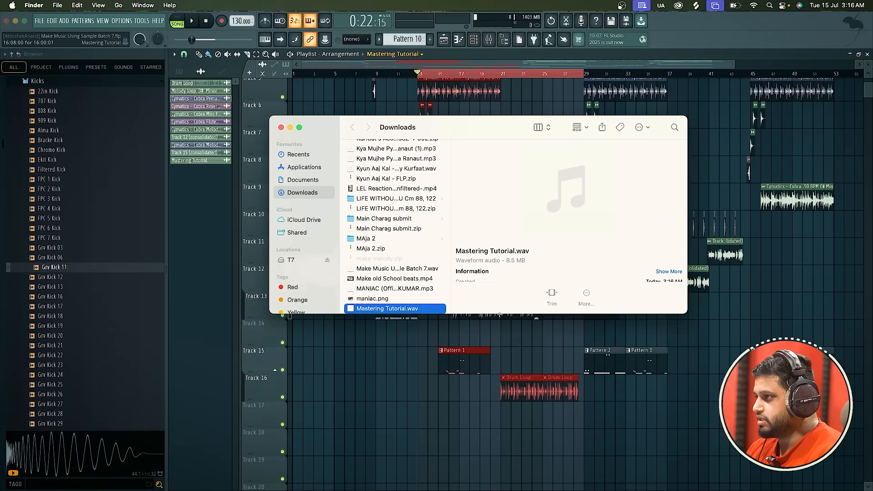
drag(504, 317, 372, 403)
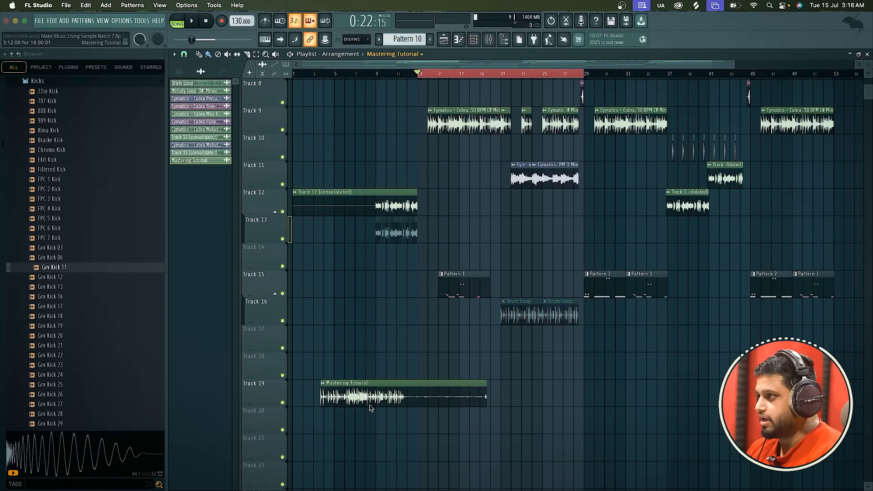
scroll(429, 318, up, 2)
scroll(451, 144, up, 5)
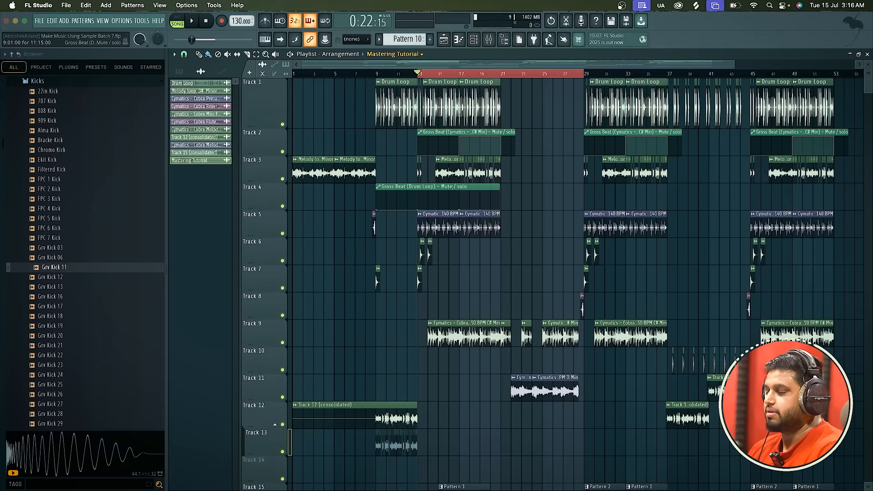
scroll(453, 185, down, 15)
scroll(437, 191, up, 4)
drag(394, 215, 491, 216)
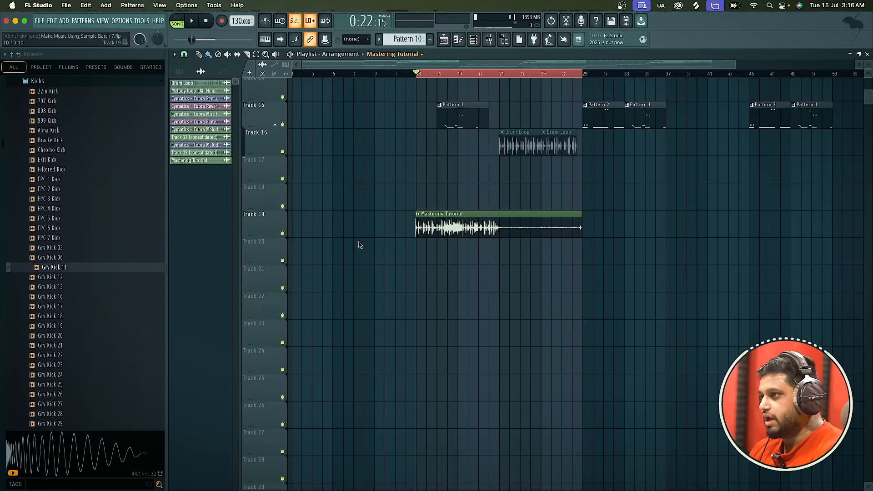
Solo Track 19, and examine the waveform of the Mastering Tutorial clip from bar 13 to 29.
right_click(283, 234)
scroll(472, 296, up, 3)
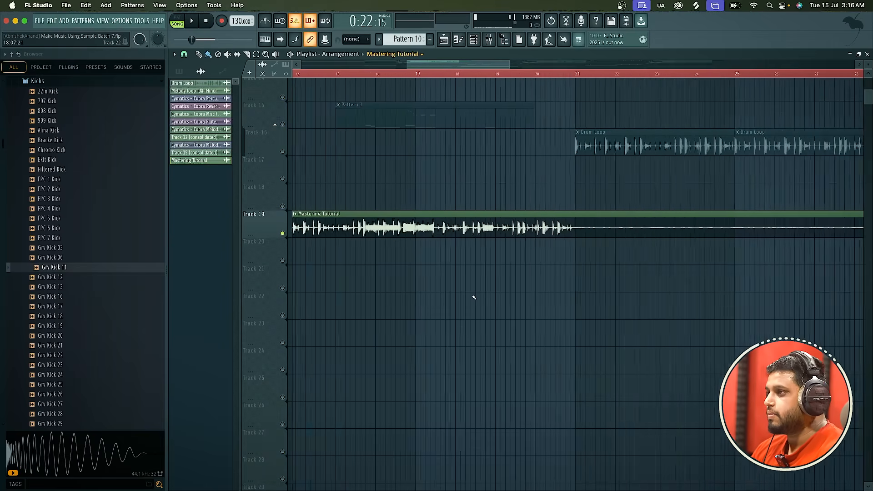
scroll(452, 287, down, 1)
scroll(453, 284, up, 2)
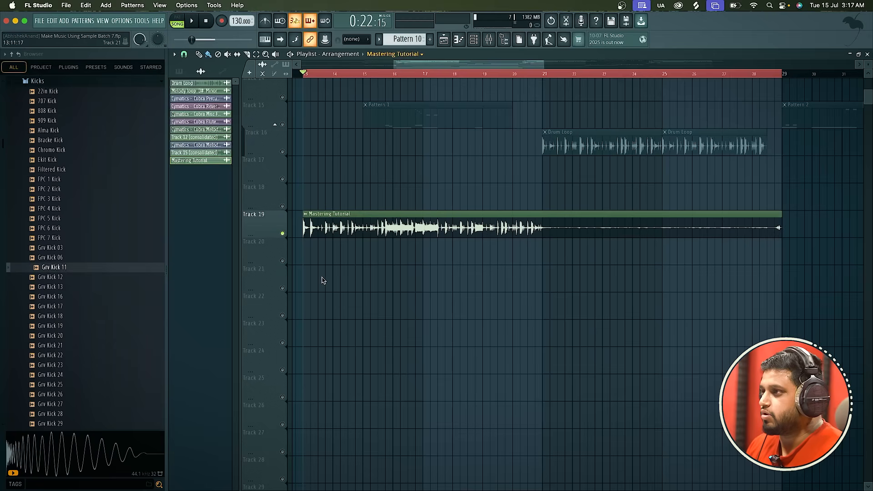
scroll(295, 262, up, 2)
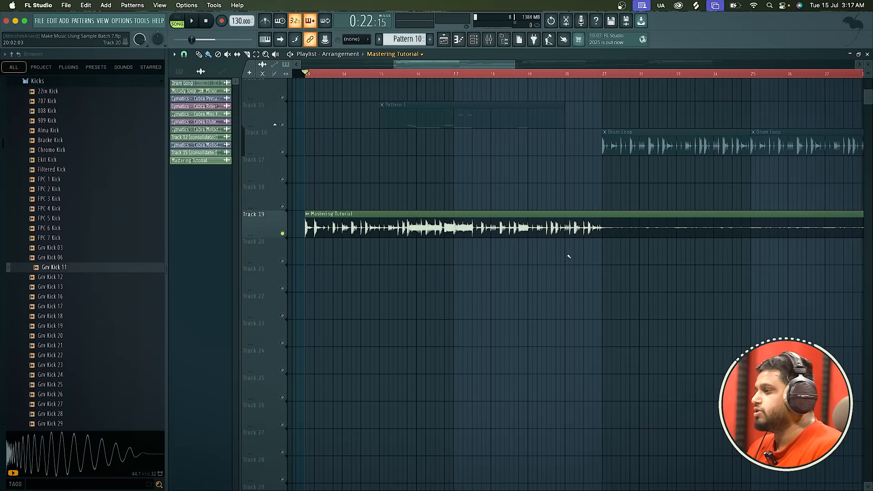
scroll(568, 253, down, 5)
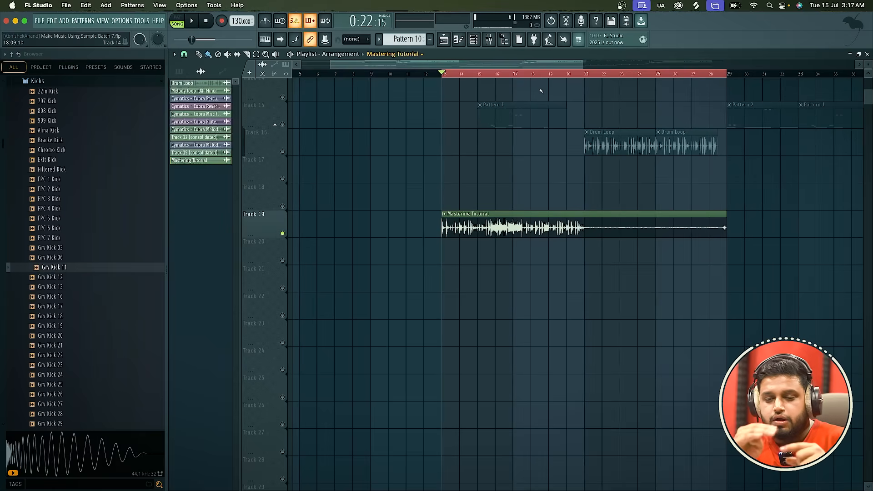
Route the Mastering Tutorial clip to a free mixer track, and place the playhead at about bar 13.
double_click(513, 236)
click(245, 145)
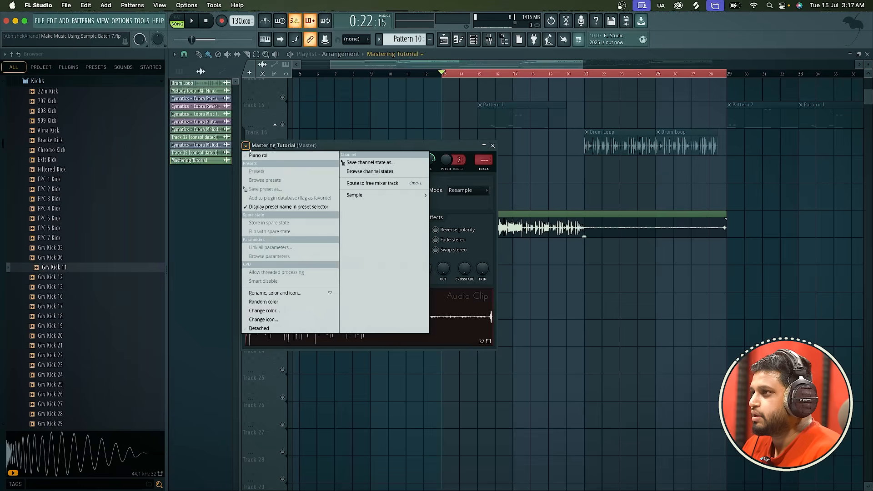
click(366, 182)
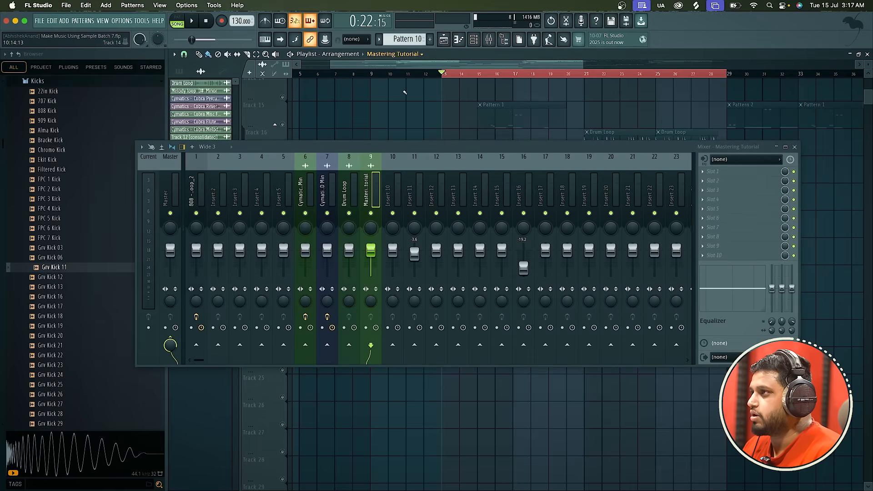
click(411, 73)
click(441, 74)
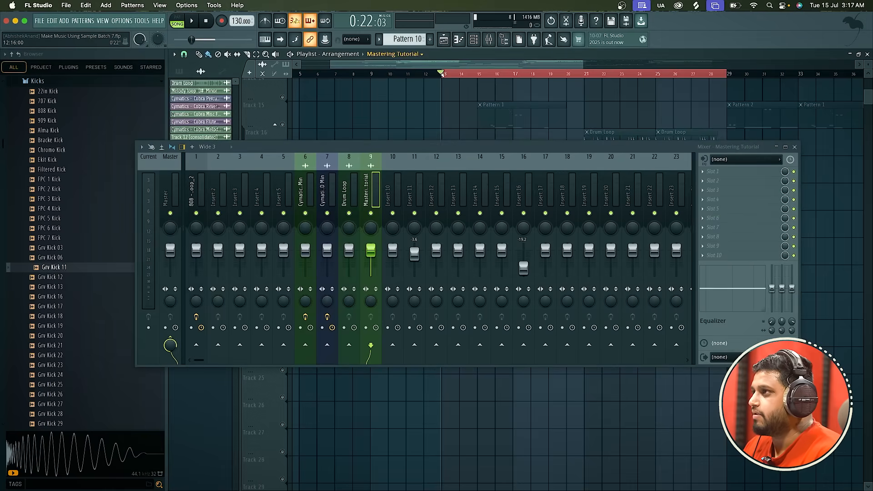
click(794, 147)
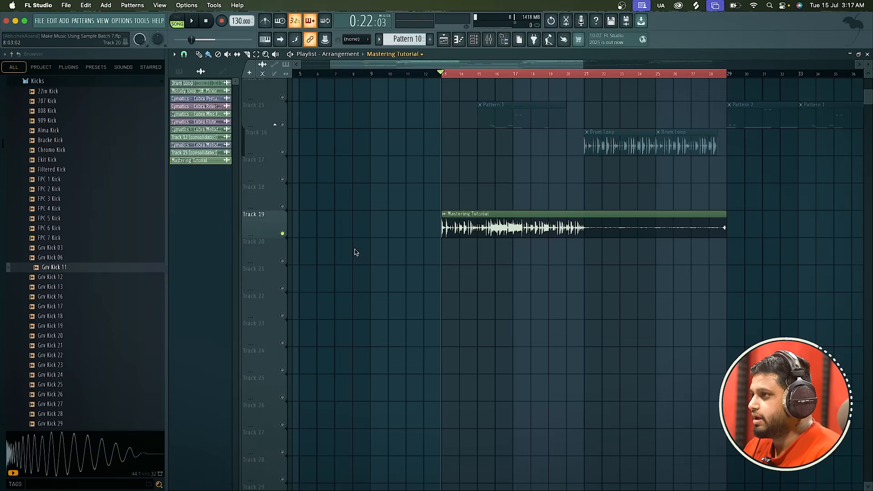
Play the soloed Mastering Tutorial clip briefly from bar 13.
right_click(283, 234)
key(space)
scroll(480, 211, up, 4)
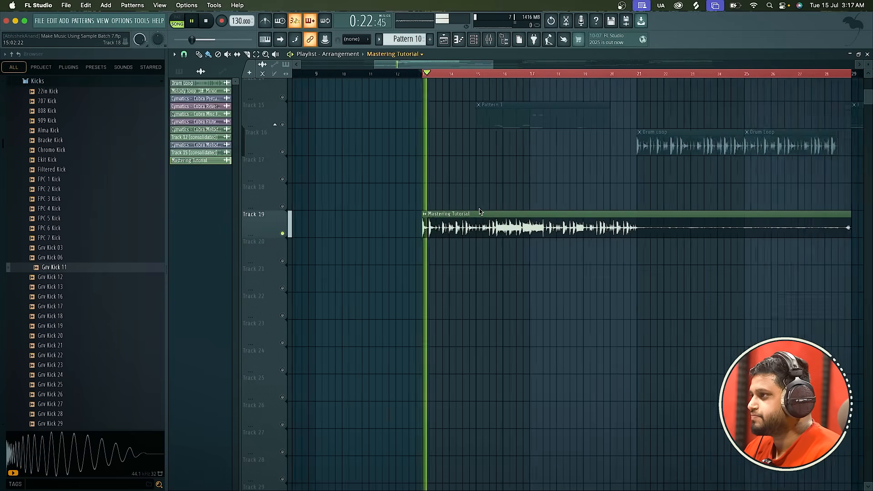
key(space)
Move the Mastering Tutorial mixer track to insert 14, and check its signal with a short playback.
click(489, 39)
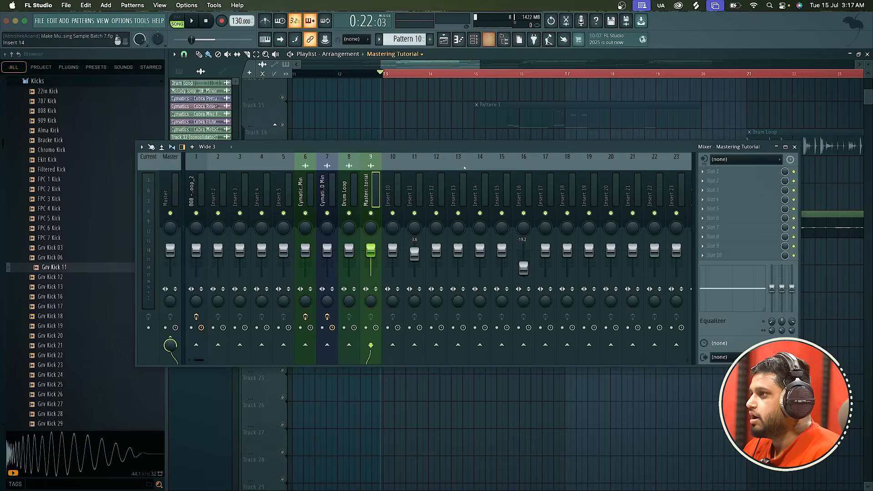
click(415, 193)
drag(415, 194, 480, 193)
key(space)
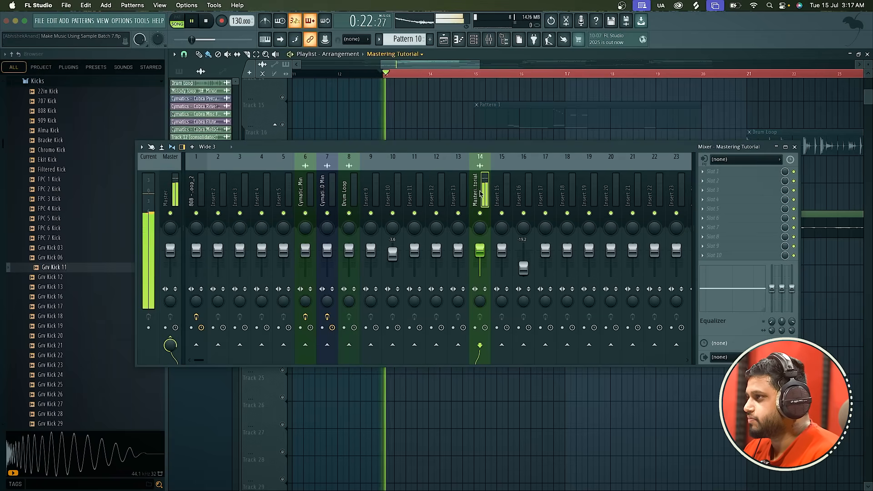
key(space)
Load Fruity Limiter in the first effect slot of the Mastering Tutorial mixer track, leaving only the plugin window open.
click(743, 159)
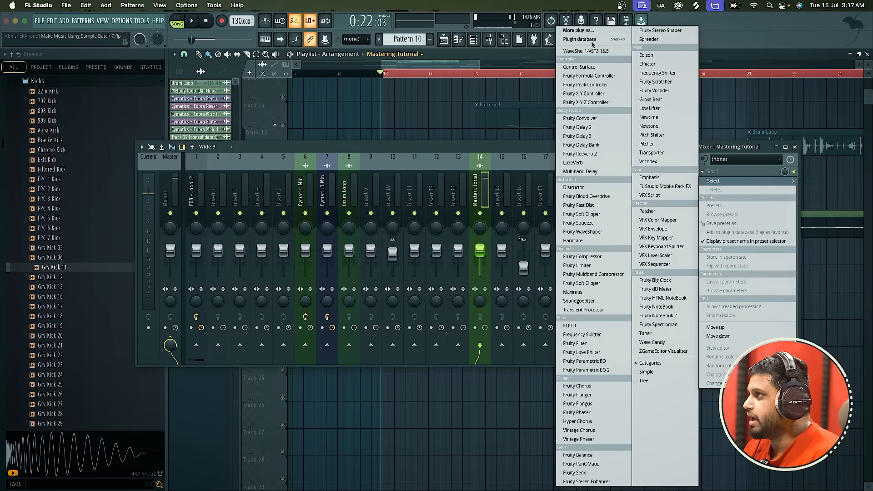
click(590, 35)
text(limi)
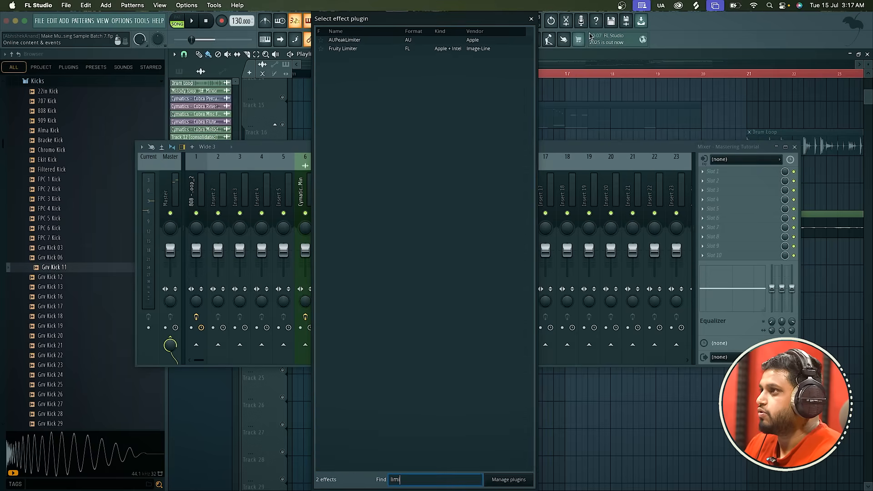
double_click(486, 49)
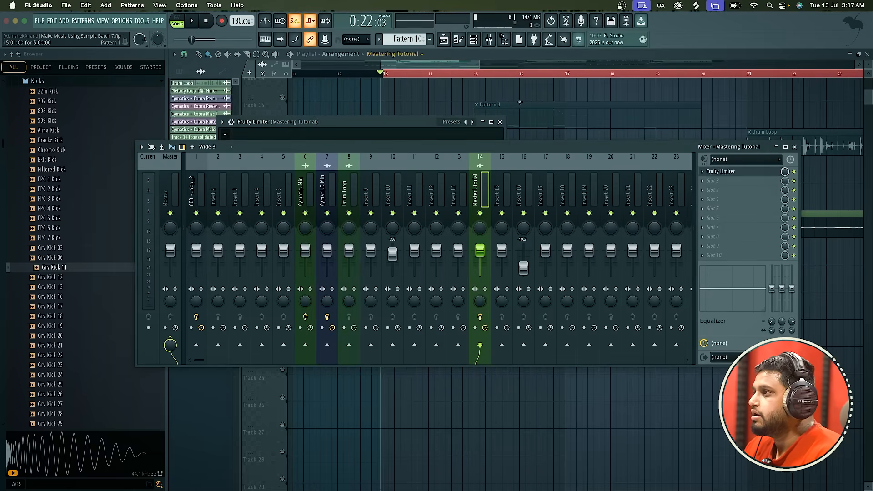
click(795, 147)
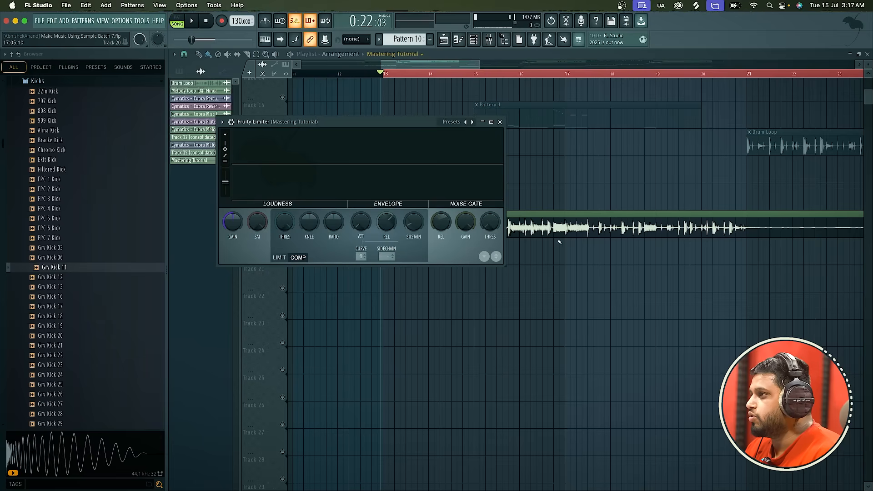
Place the Fruity Limiter window below the Track 19 clip, and play from bar 13 while watching its level display.
drag(418, 127, 494, 278)
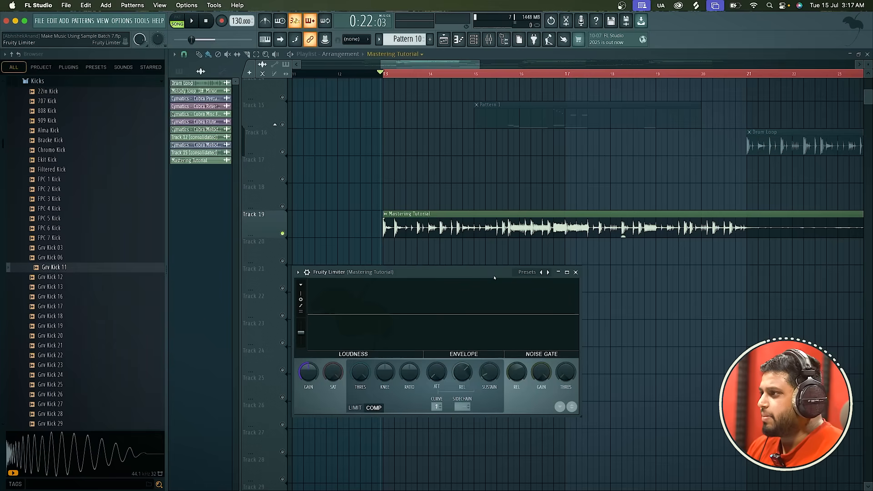
drag(494, 278, 495, 264)
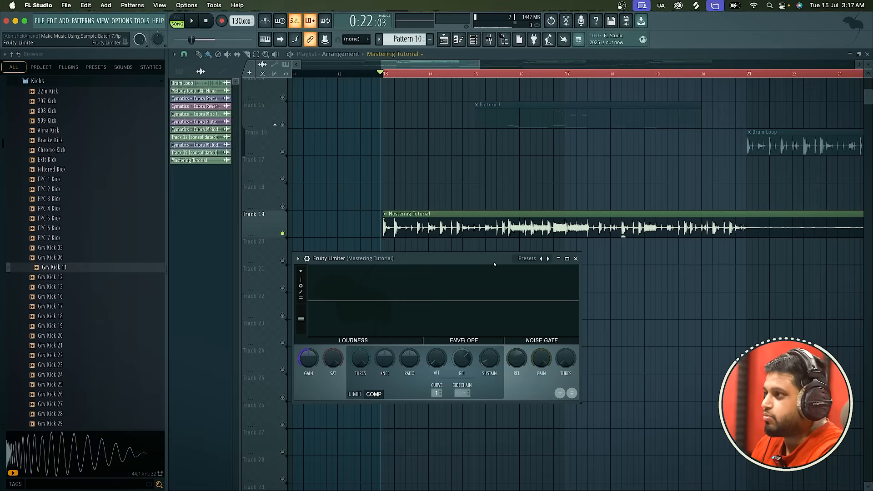
drag(495, 264, 495, 261)
key(space)
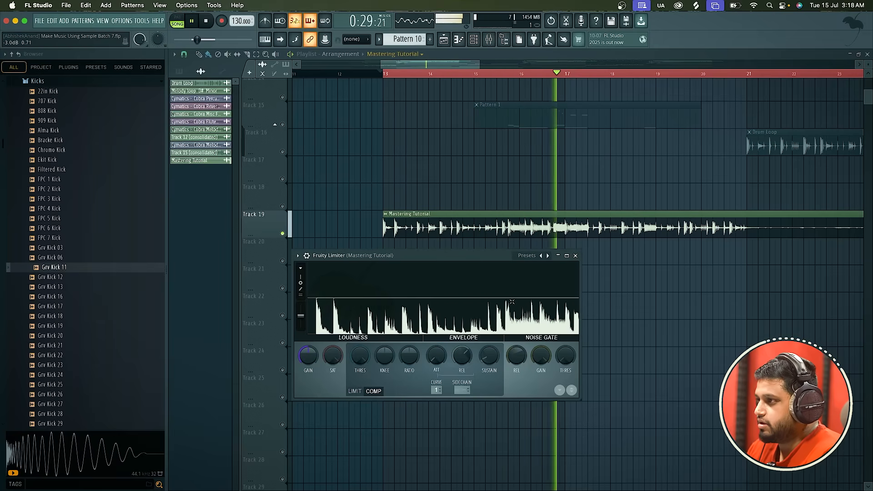
key(space)
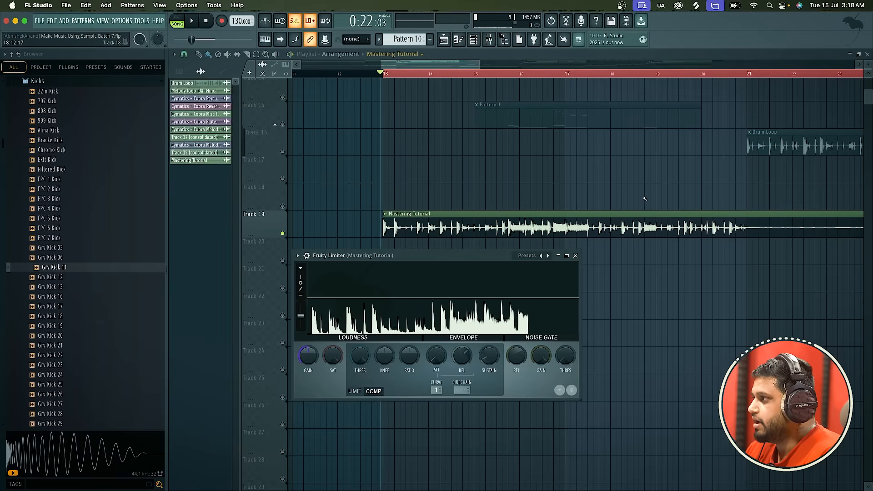
Reopen the Fruity Limiter and play the Mastering Tutorial clip from about bar 19 past bar 21 to compare levels.
click(705, 80)
right_click(705, 80)
click(662, 76)
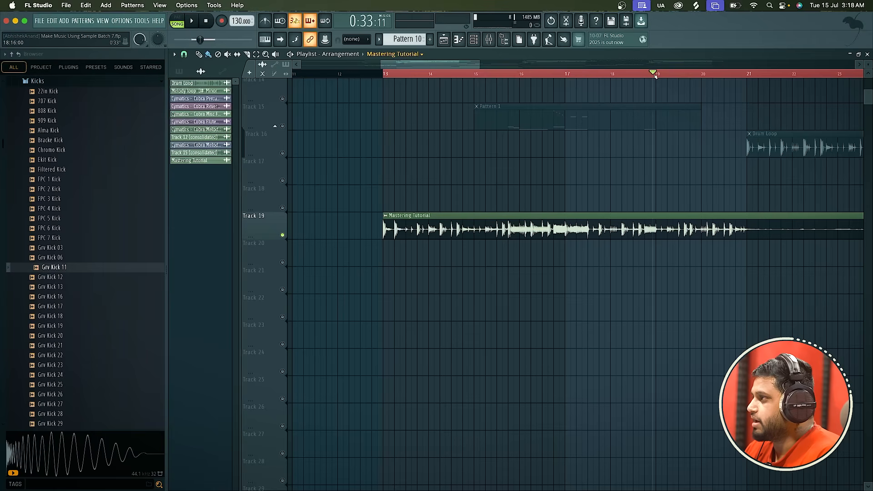
scroll(598, 140, down, 3)
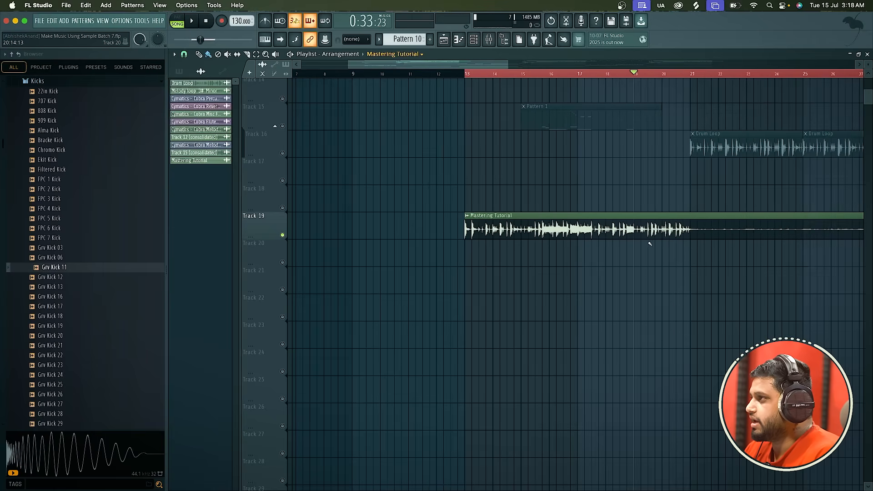
click(489, 40)
click(765, 172)
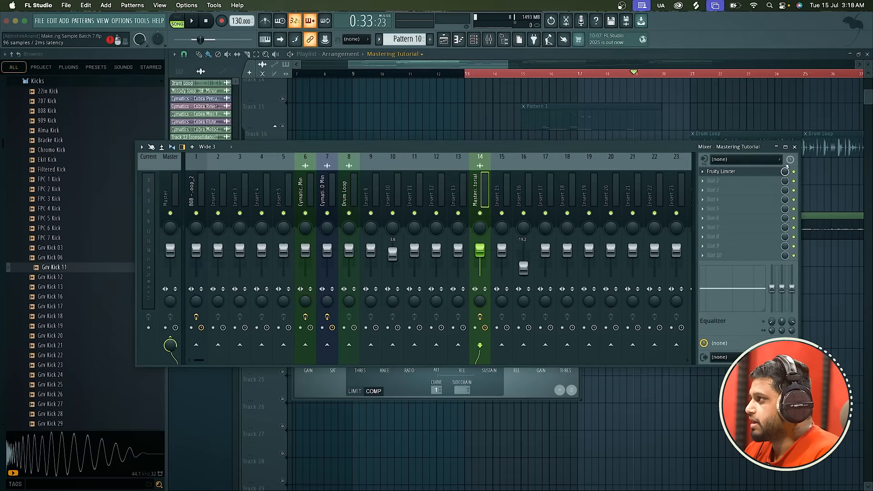
click(795, 147)
key(space)
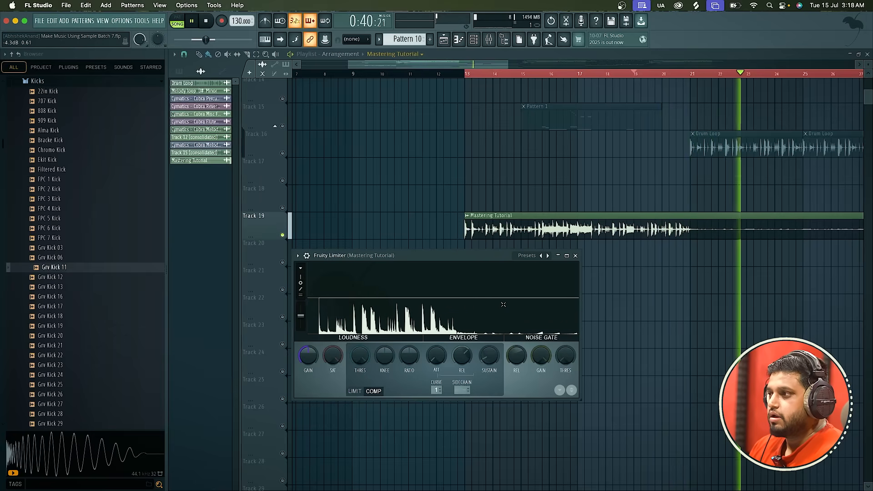
Stop playback, lower the Fruity Limiter's compressor threshold to about -25 dB as a demonstration, and reset it to its default.
key(space)
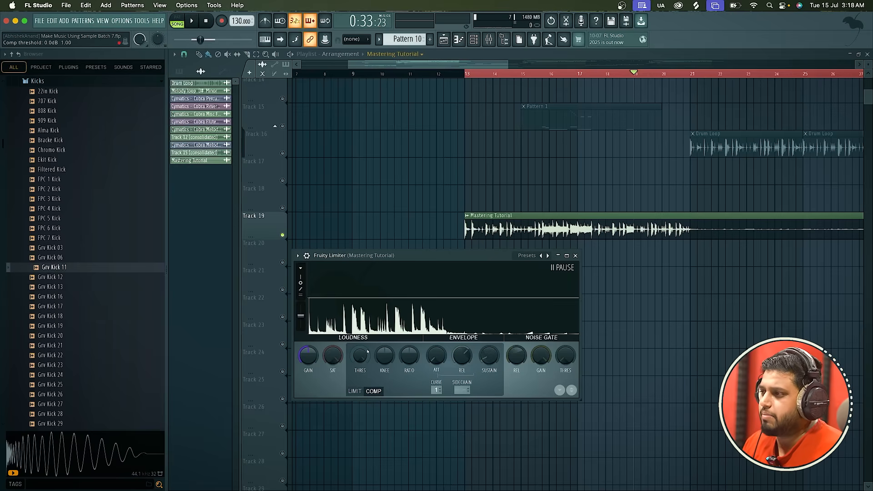
drag(363, 353, 363, 381)
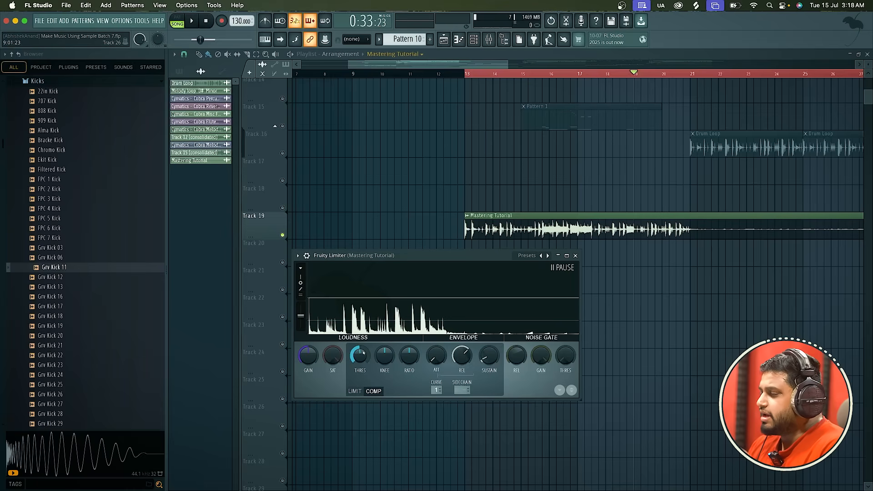
drag(359, 355, 359, 363)
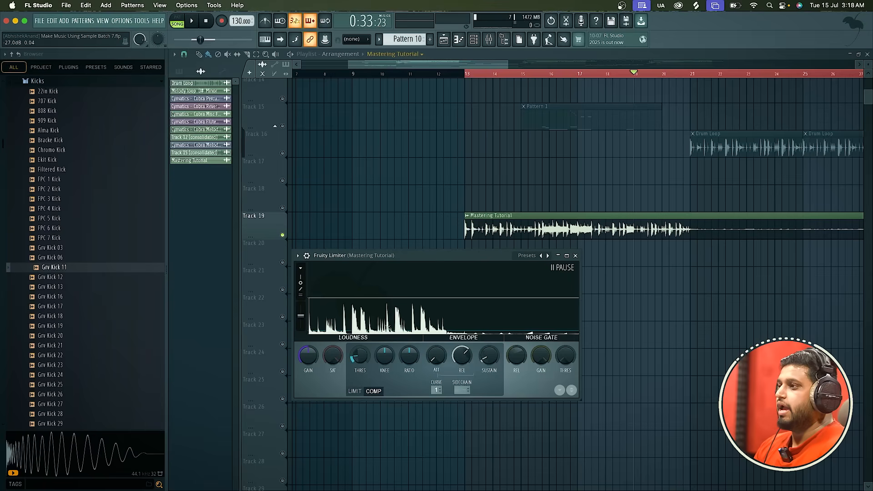
right_click(359, 355)
click(378, 342)
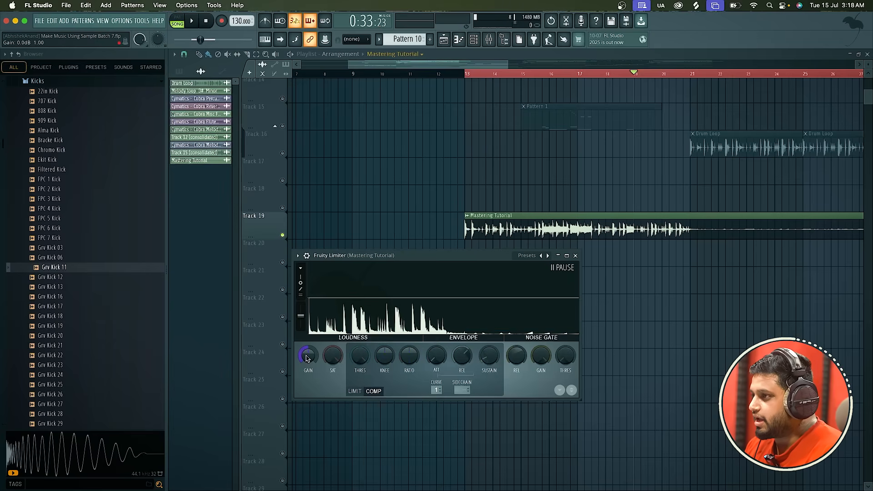
Boost the Fruity Limiter gain up to 18 dB while playing the clip from about bar 19, and restore the Default preset.
drag(308, 355, 308, 362)
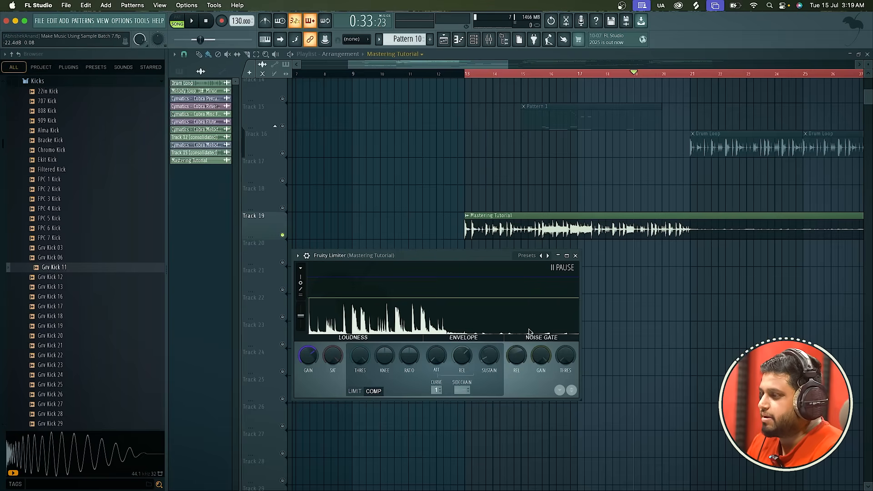
key(space)
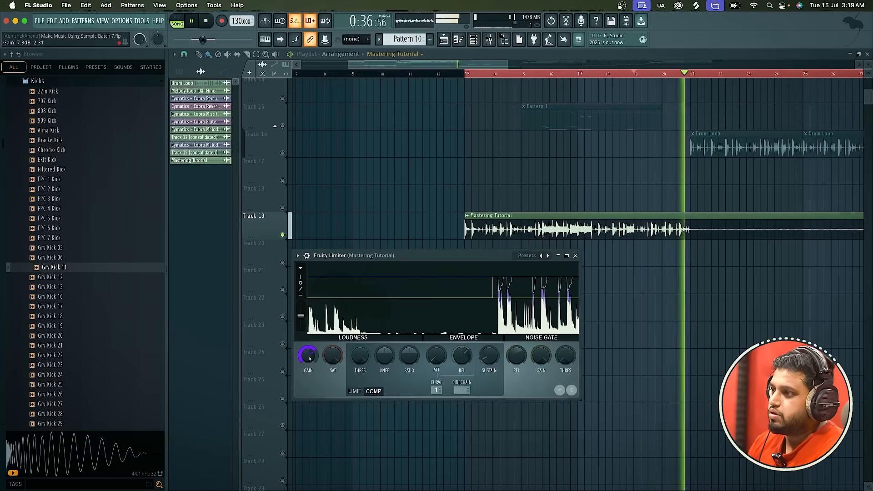
drag(310, 358, 310, 327)
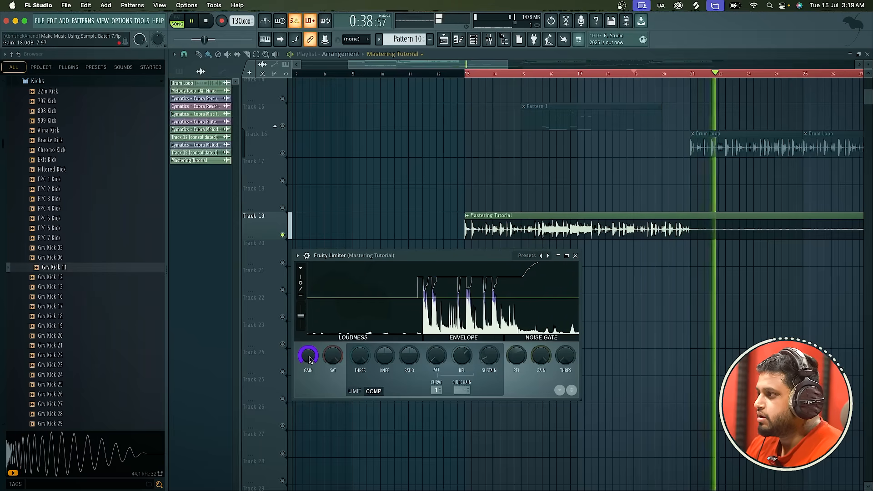
key(space)
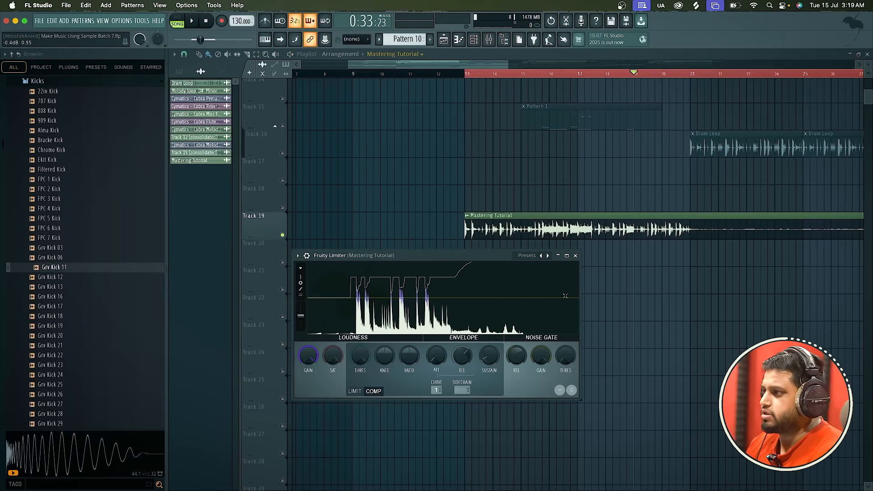
key(space)
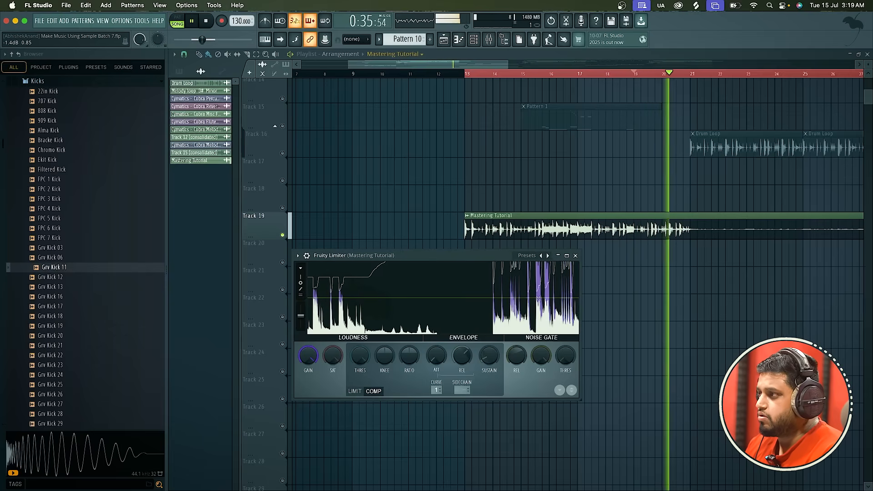
key(space)
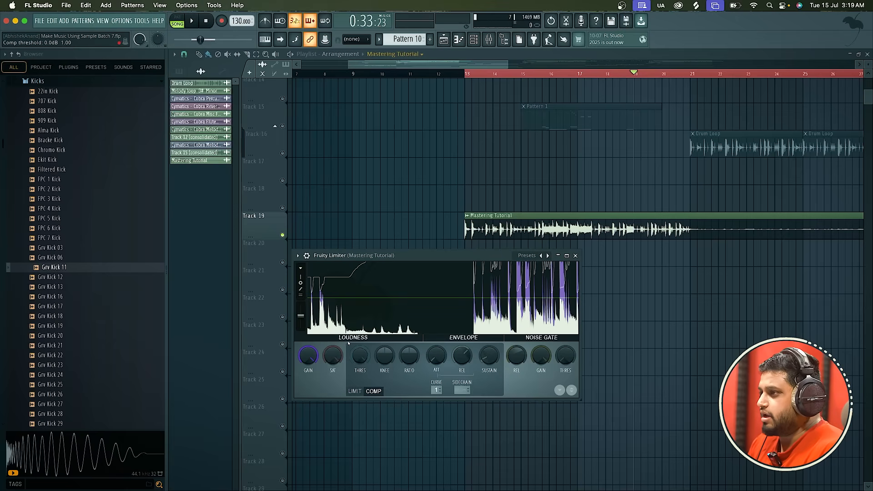
right_click(547, 256)
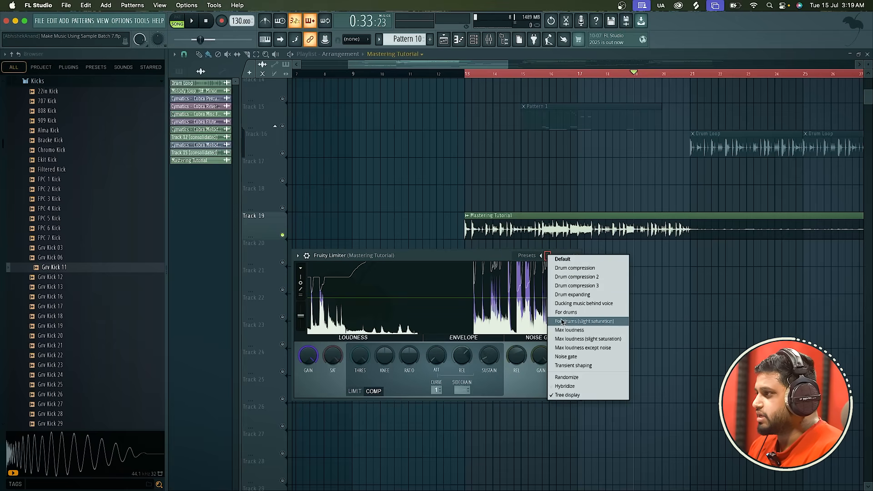
click(568, 263)
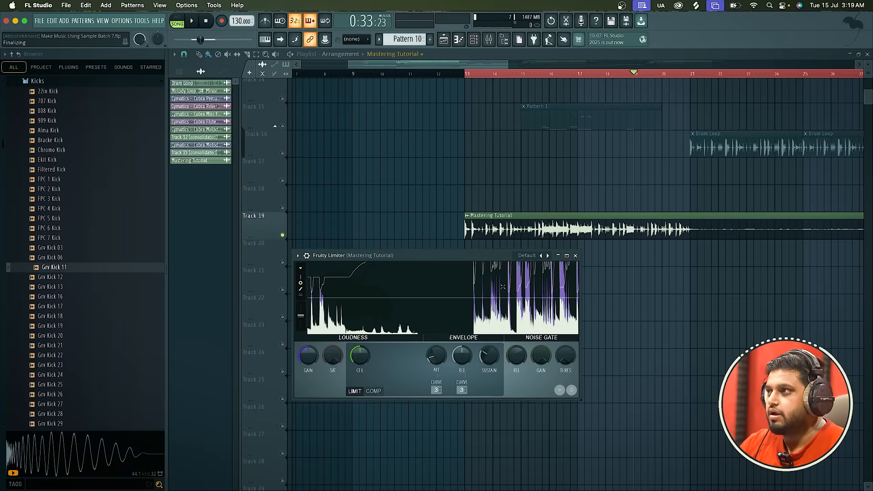
Open the mixer, lower the insert 15 fader to -6.4 dB and insert 16 to -19.5 dB, and maximize the mixer.
click(489, 39)
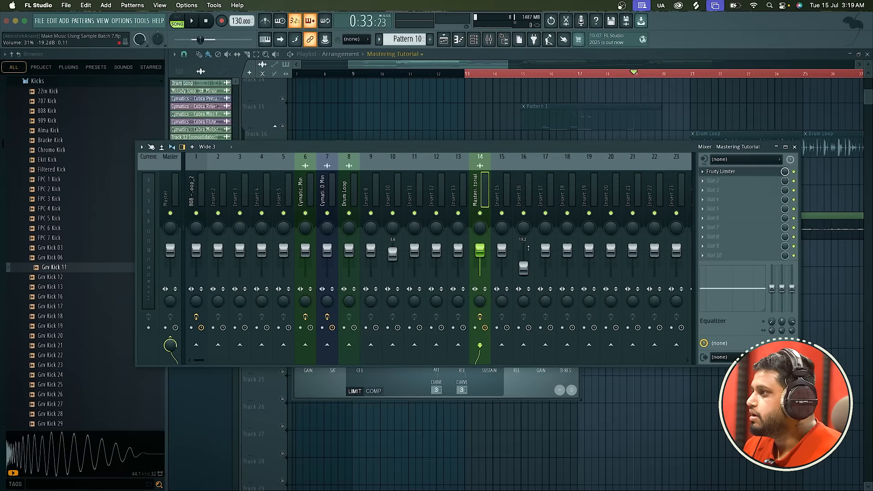
drag(502, 249, 527, 266)
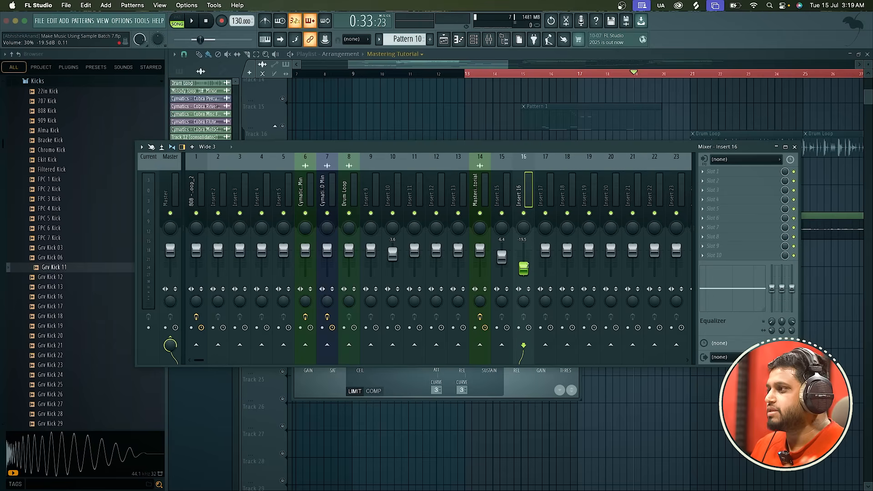
double_click(544, 148)
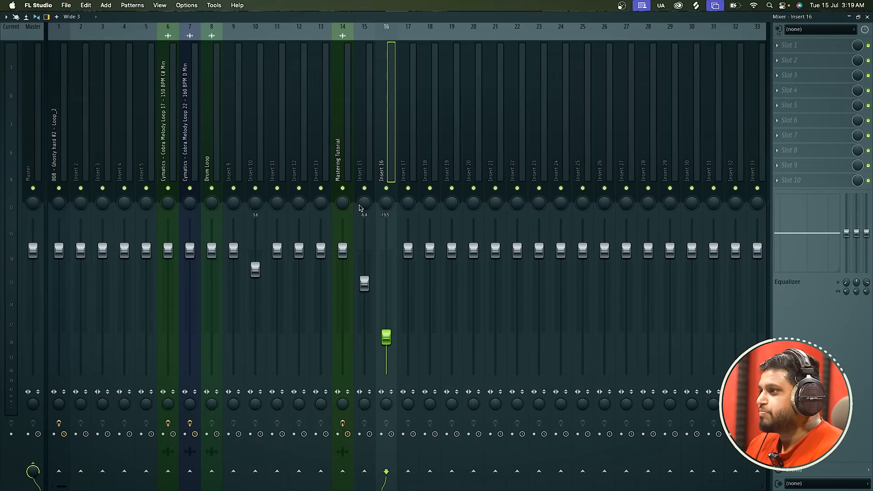
Rename mixer insert 15 as Kick.
click(367, 172)
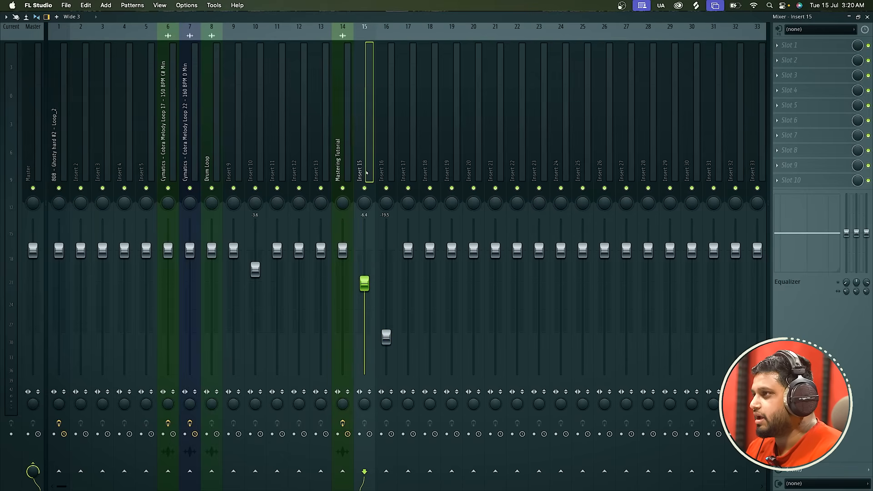
key(F2)
text(Kick)
key(Return)
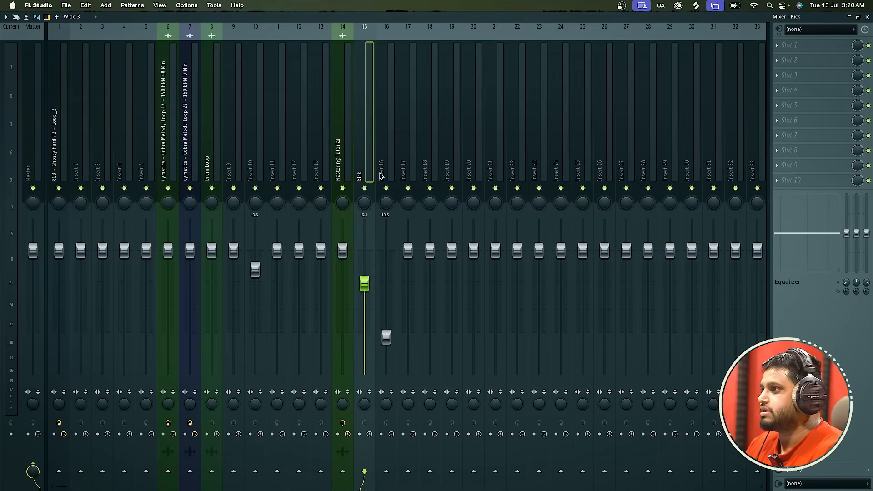
Rename mixer insert 16 as Snare.
click(381, 176)
key(r)
key(Return)
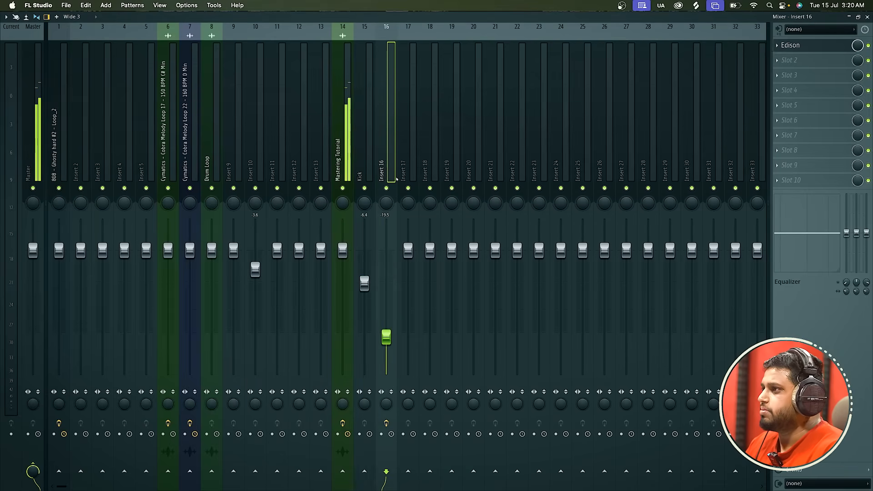
key(F2)
text(Snare)
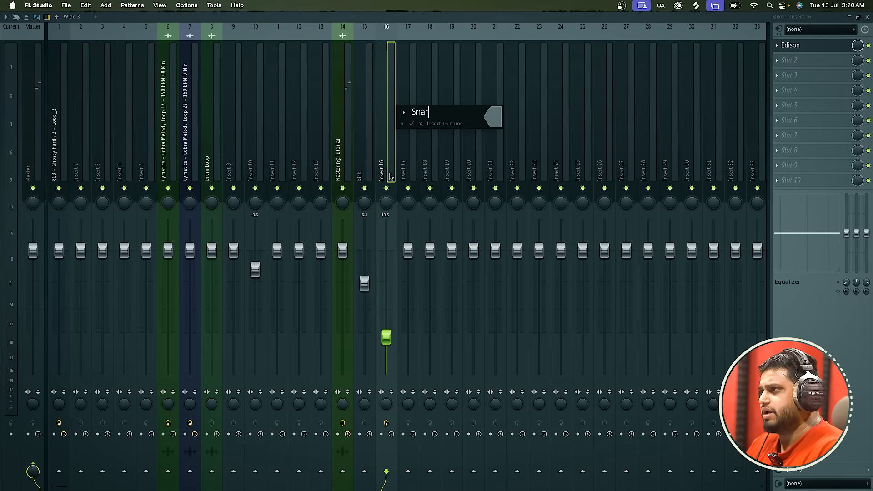
key(Return)
Rename mixer insert 17 as guitar.
click(415, 146)
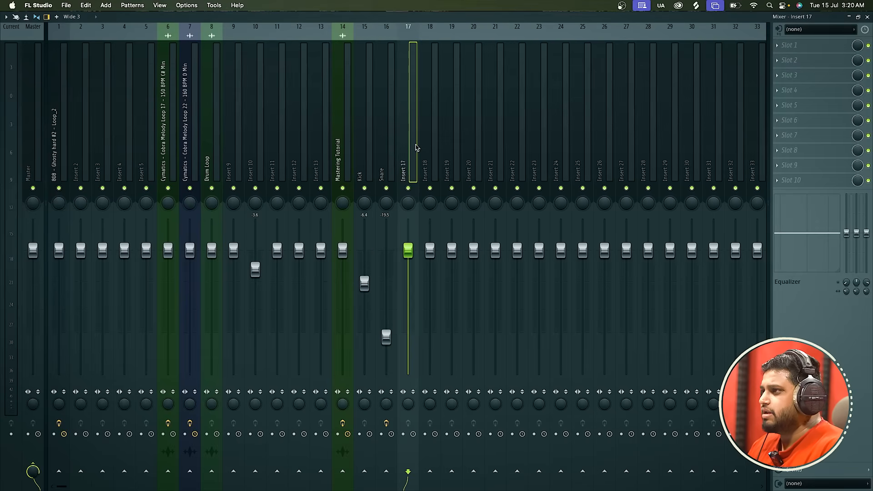
key(F2)
text(guitar)
key(Return)
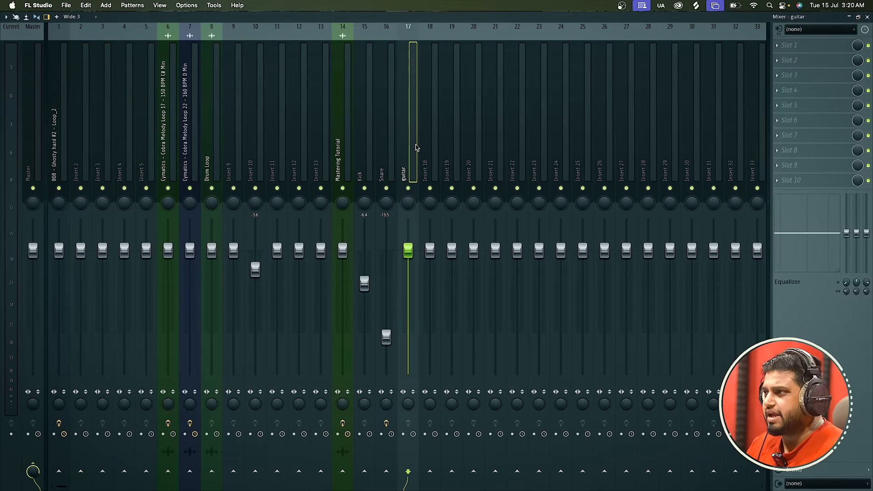
Lower the faders of inserts 17 to 20 to -28.8, -9.7, -14.8 and -23.3 dB, and close the mixer and Edison windows.
drag(408, 250, 430, 298)
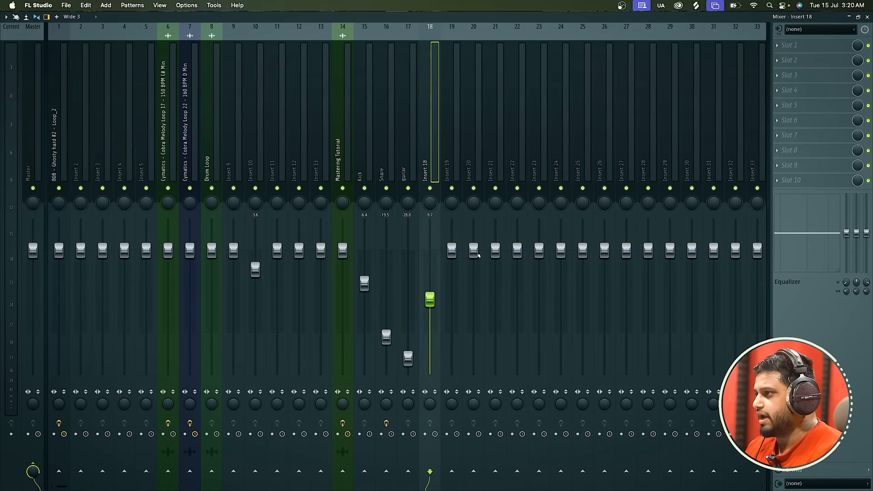
drag(473, 250, 451, 319)
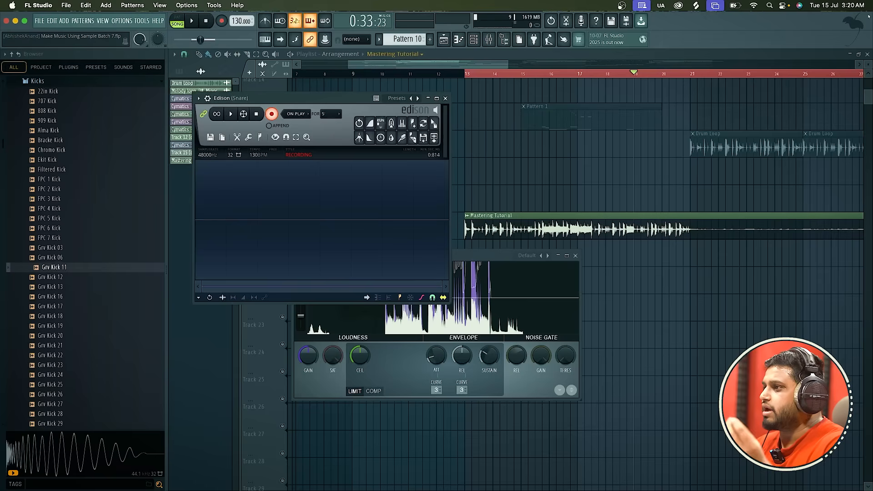
click(867, 17)
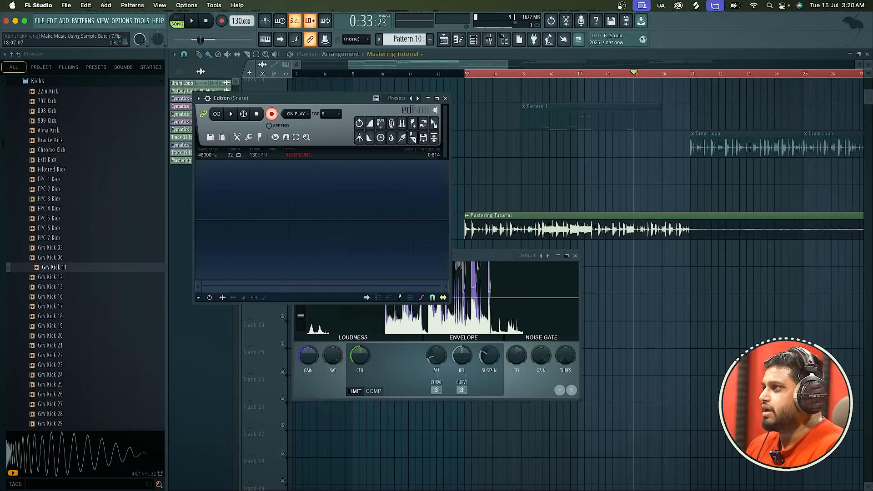
click(445, 98)
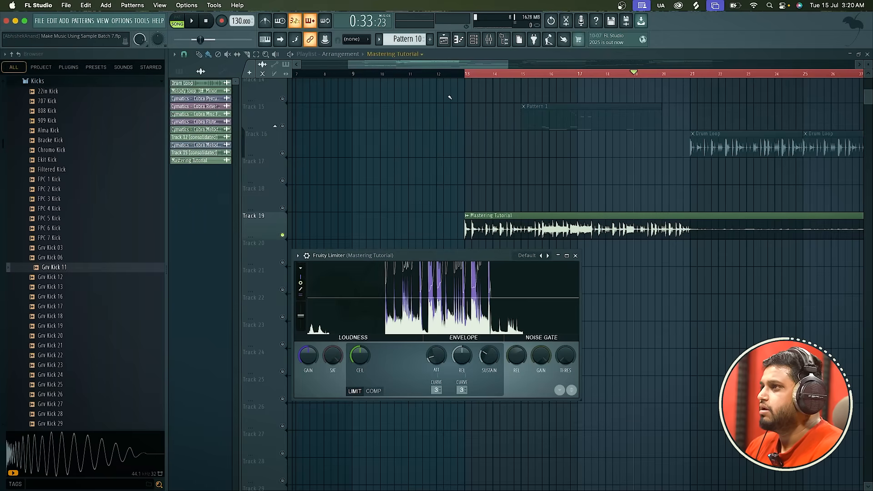
Reopen the mixer, select the Mastering Tutorial track, and reduce the mixer to a smaller window with Fruity Limiter open.
click(491, 39)
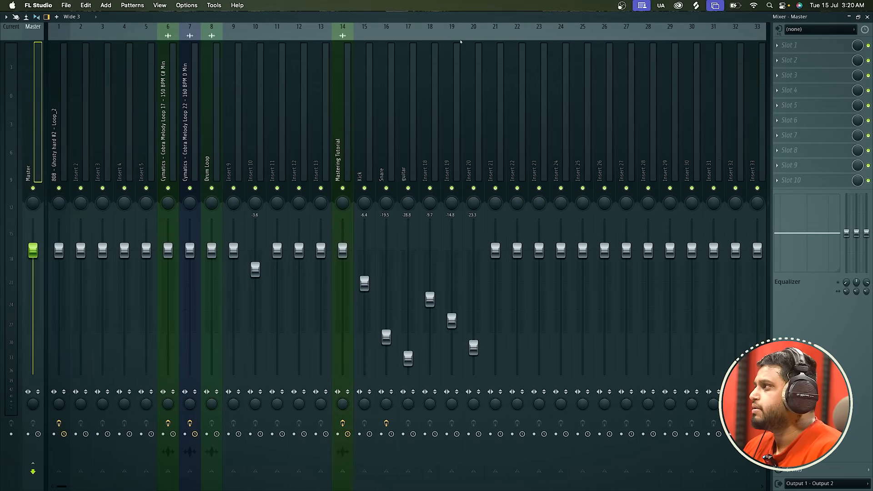
click(348, 102)
click(406, 116)
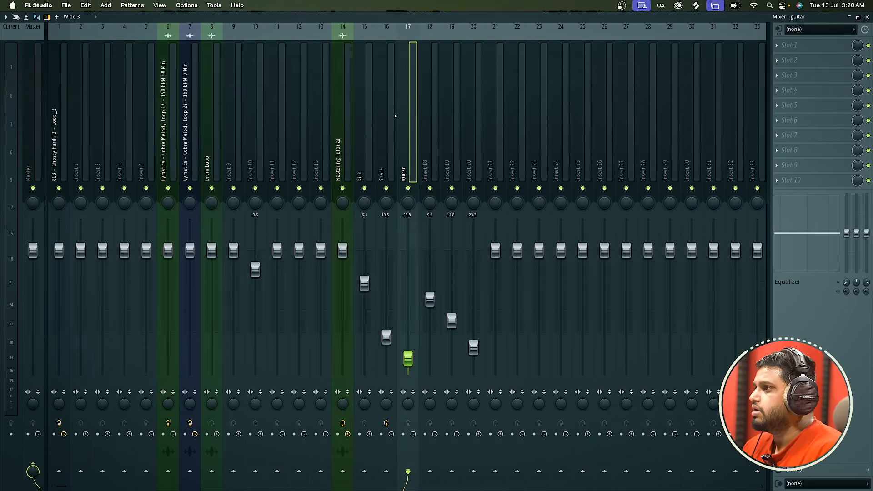
click(473, 113)
click(338, 140)
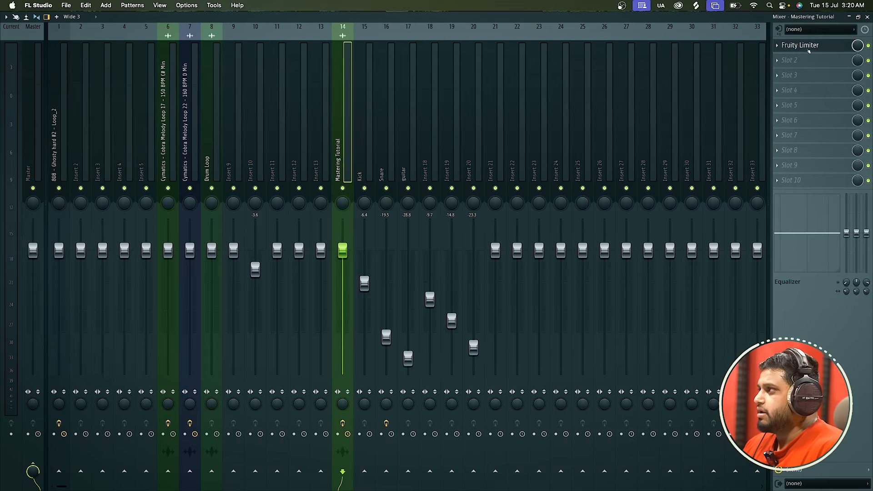
click(864, 18)
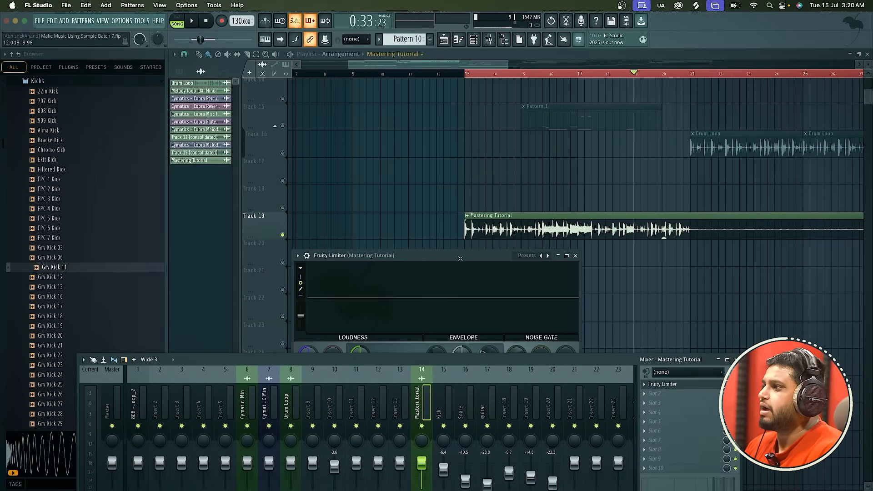
Move Fruity Limiter clear of the mixer in compressor mode, and play the clip from about bar 19 past bar 21.
click(461, 260)
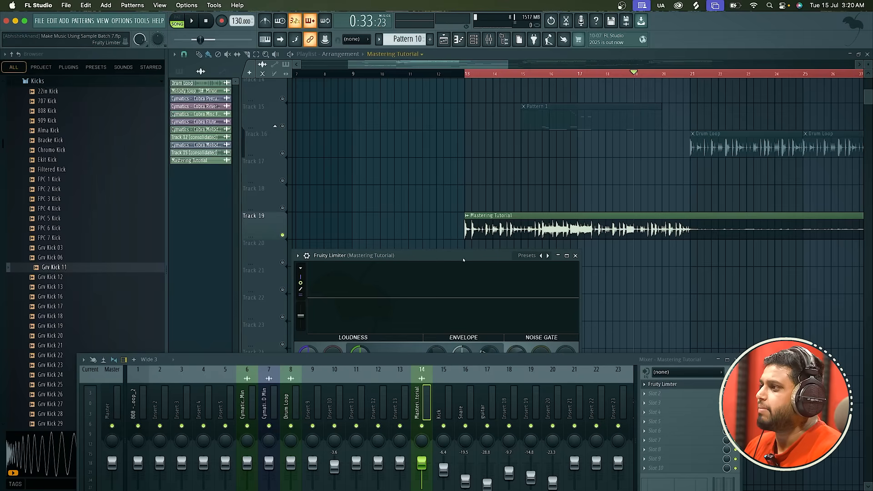
drag(464, 260, 515, 103)
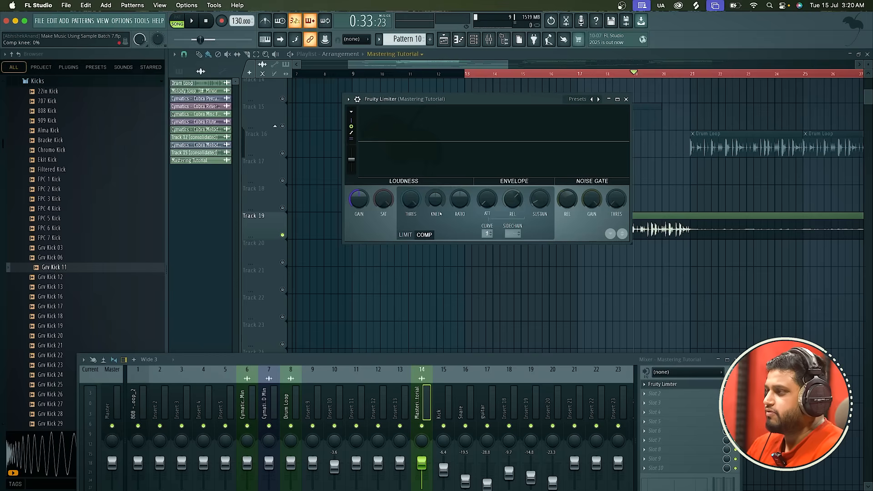
key(space)
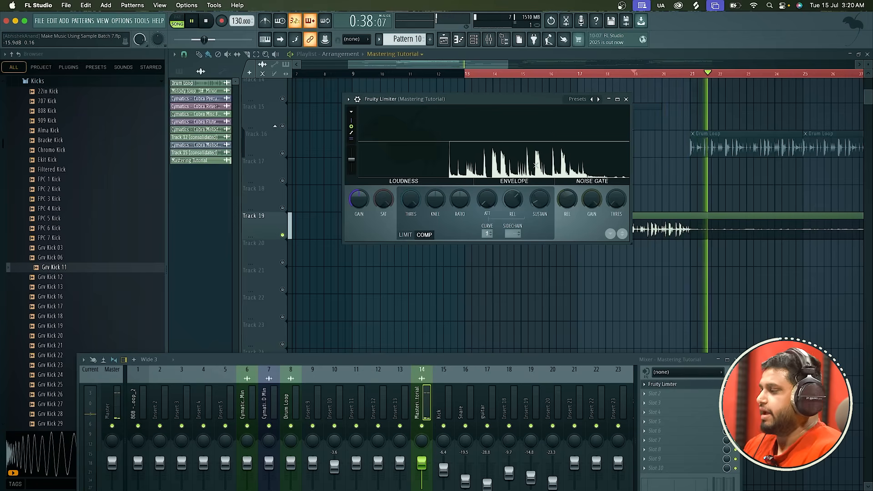
key(space)
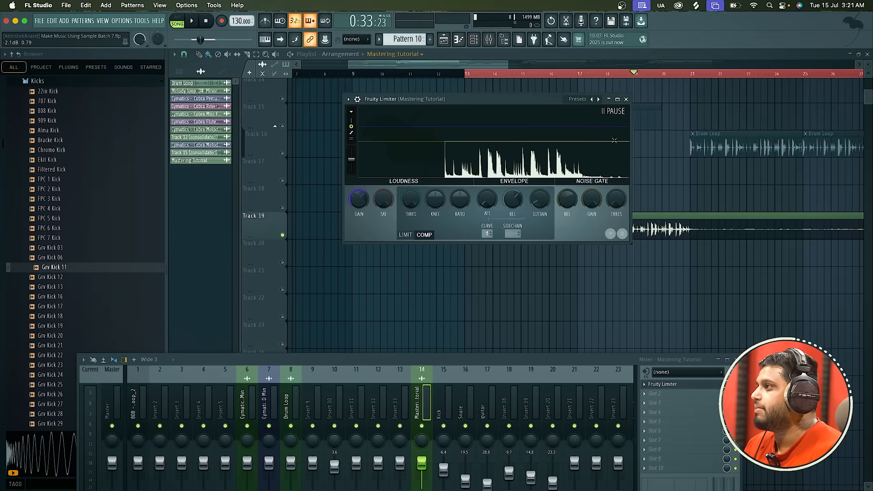
Close the Fruity Limiter window and maximize the mixer.
click(626, 99)
drag(478, 359, 495, 97)
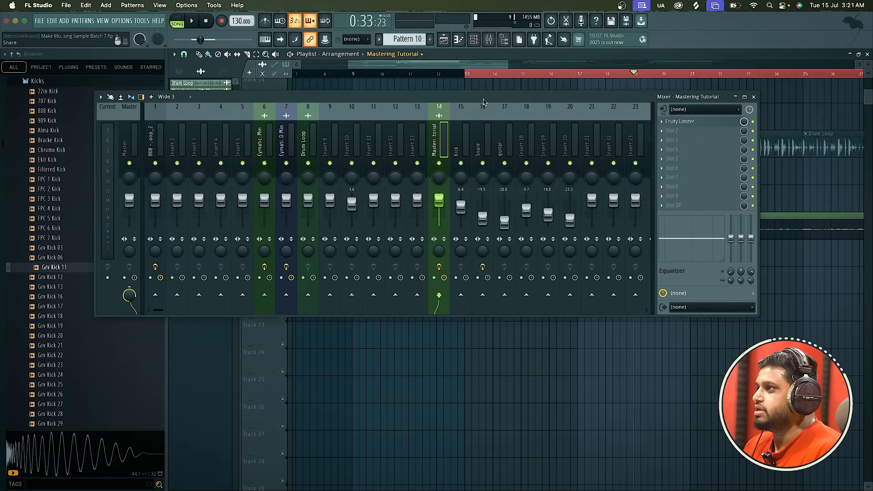
double_click(482, 99)
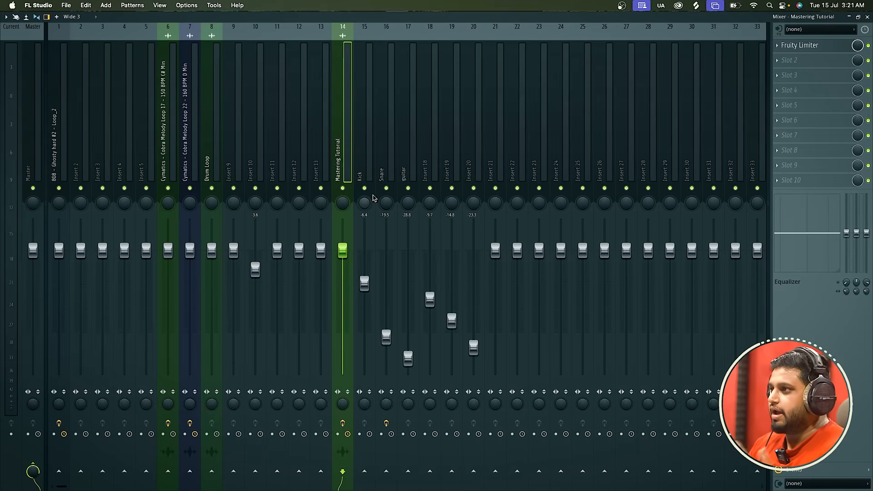
Scatter the faders of mixer tracks 15 to 22 at widely uneven levels between 1.0 and -27.0 dB.
drag(364, 283, 364, 293)
drag(386, 336, 408, 334)
click(408, 359)
drag(430, 298, 430, 356)
drag(452, 321, 452, 245)
drag(474, 348, 473, 298)
click(496, 251)
drag(496, 251, 517, 322)
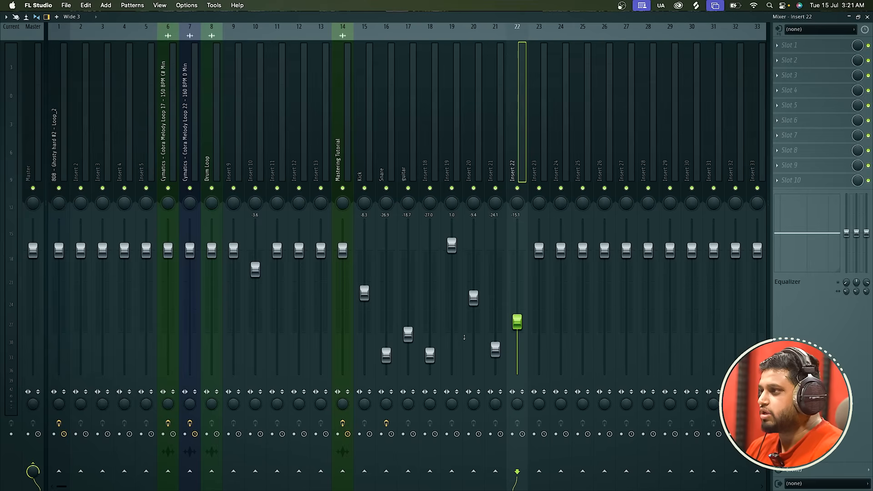
Undo the last fader moves on inserts 21 and 22, and reset the Kick and Snare faders to default.
key(super+z)
key(super+z)
key(super+z)
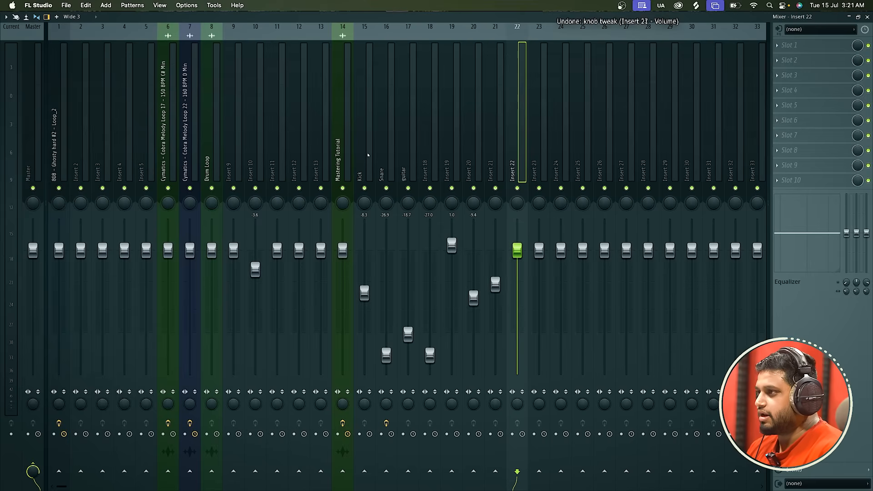
right_click(367, 298)
click(379, 303)
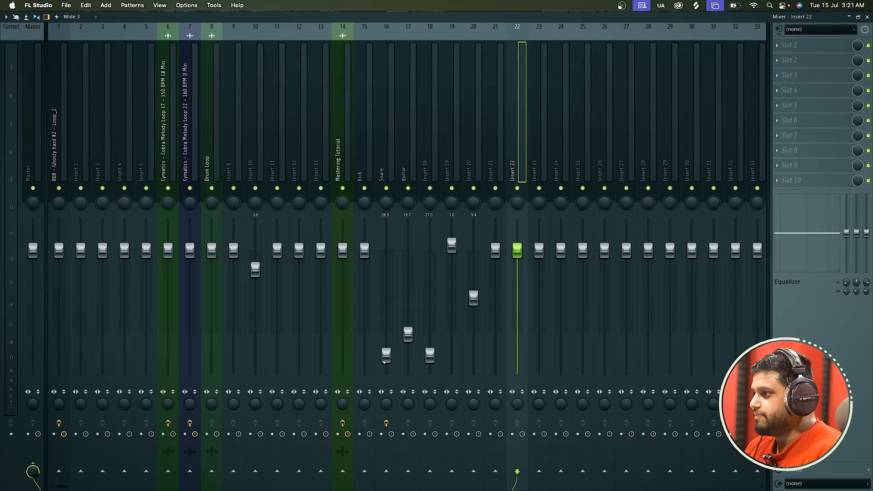
right_click(385, 337)
click(405, 343)
Reset the faders of the guitar track and inserts 18, 19 and 20 to their default level.
right_click(406, 337)
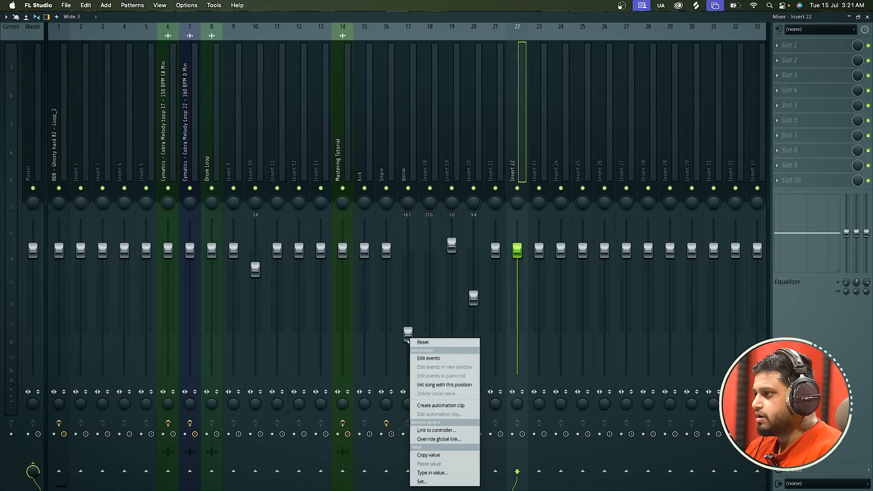
click(418, 342)
right_click(430, 349)
click(445, 343)
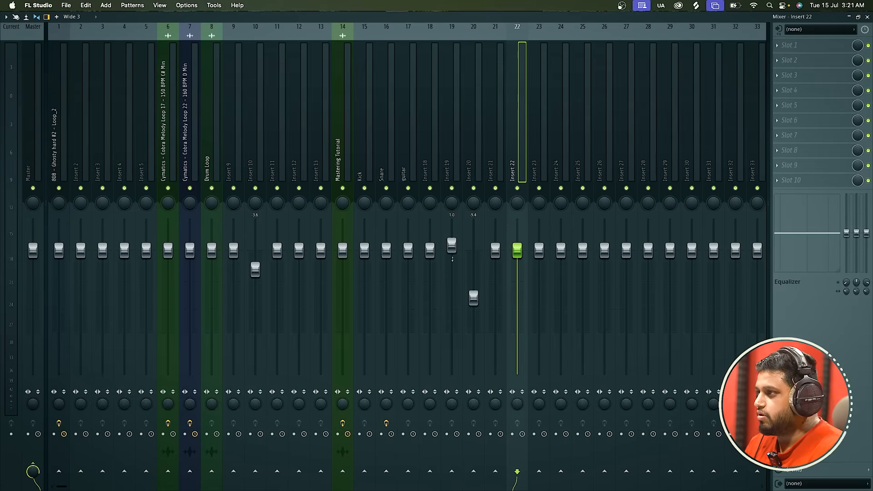
right_click(453, 258)
click(461, 256)
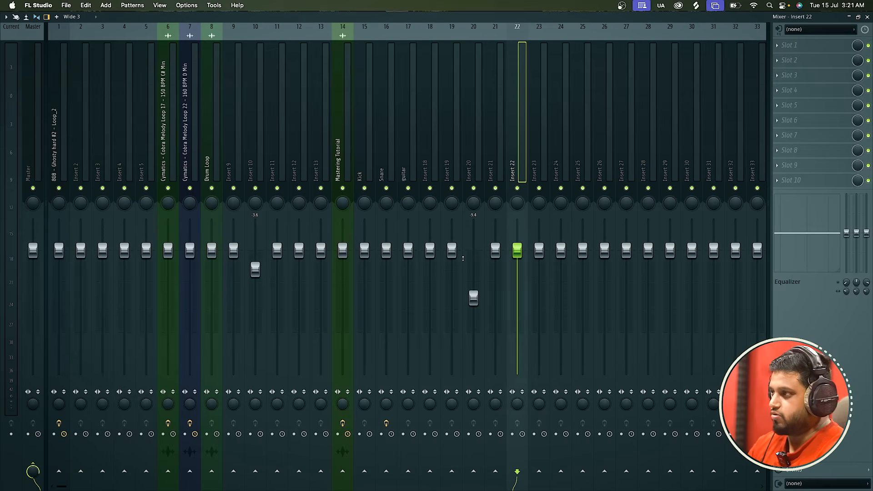
right_click(474, 299)
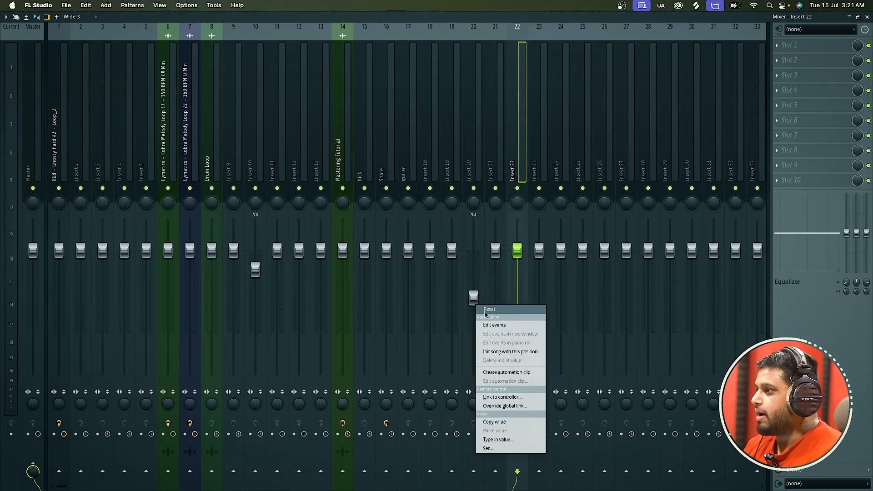
click(484, 429)
Select mixer tracks 15 to 20 together and lower their faders to -9.9 dB.
click(366, 172)
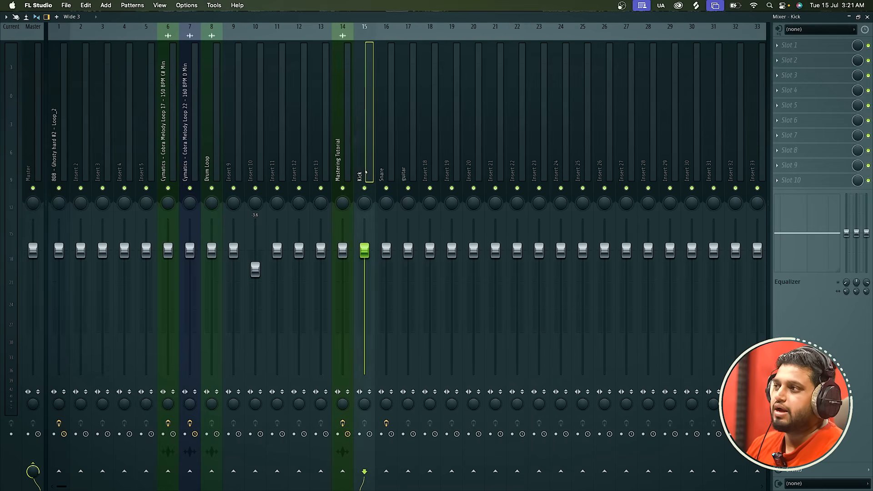
drag(366, 172, 482, 173)
drag(455, 250, 454, 298)
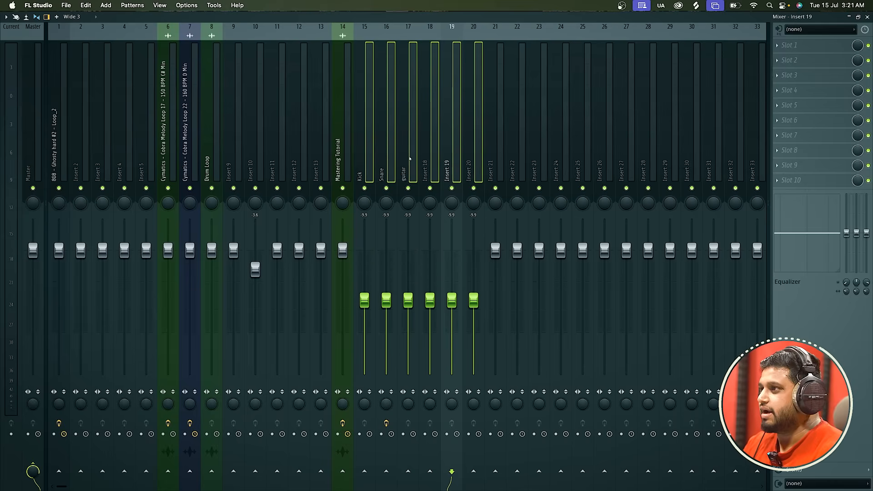
Set the Snare, guitar and Insert 18 to 20 faders individually to slightly different levels between -8.7 and -14.5 dB.
click(408, 159)
click(364, 168)
click(382, 172)
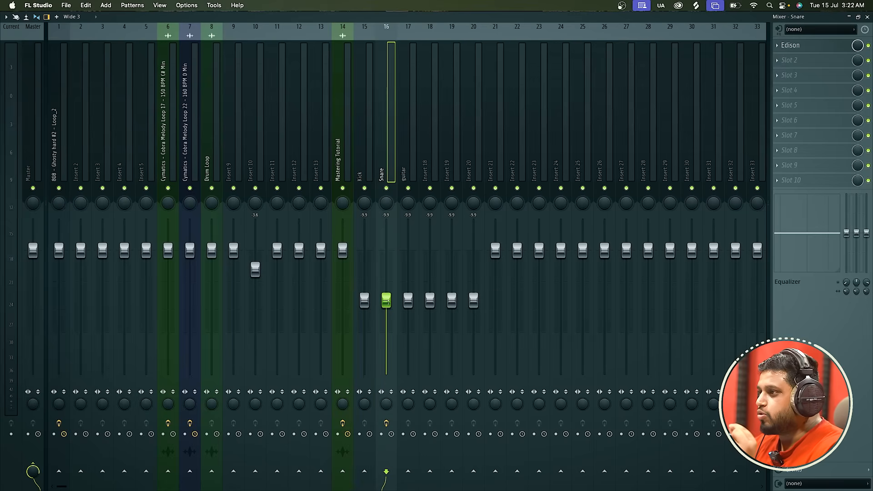
drag(387, 300, 408, 313)
drag(430, 301, 483, 292)
click(452, 300)
click(474, 300)
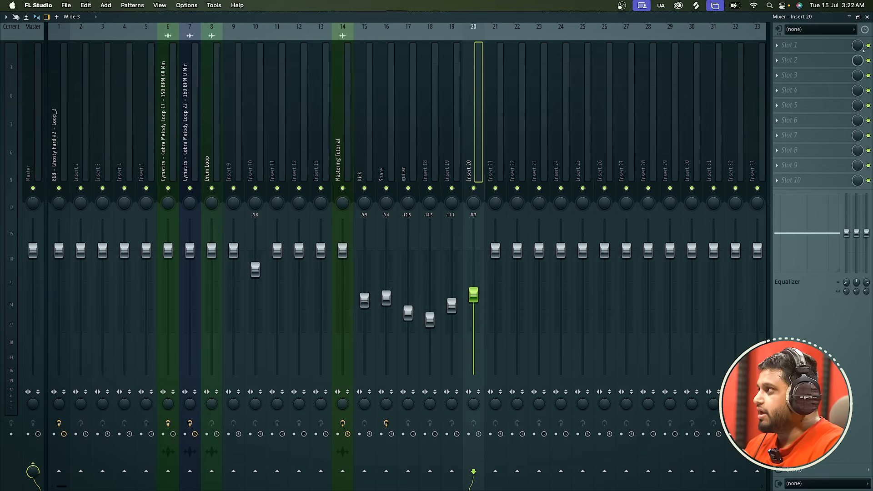
Close and reopen the mixer, and pull the Insert 21 fader down below the neighbouring example tracks.
click(867, 17)
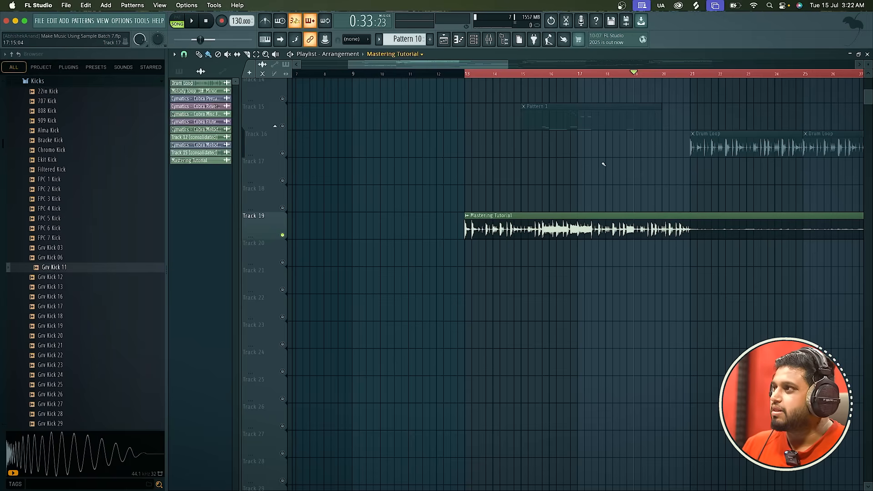
click(489, 40)
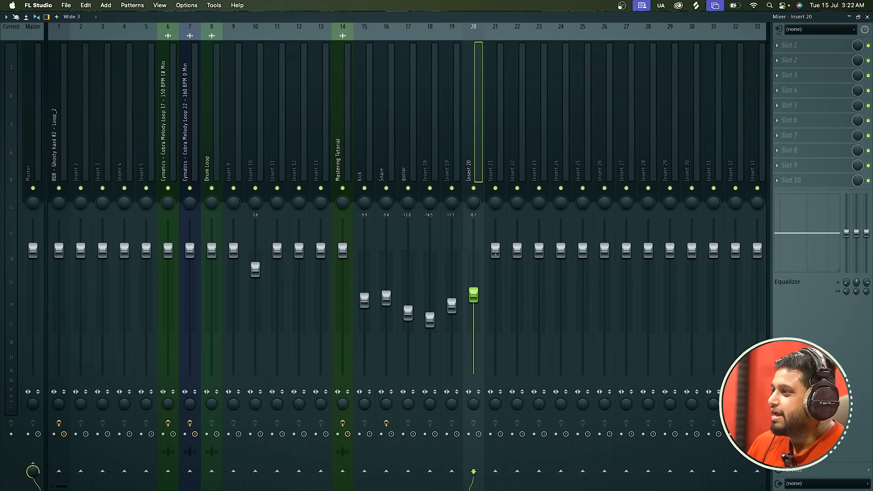
drag(496, 253, 496, 324)
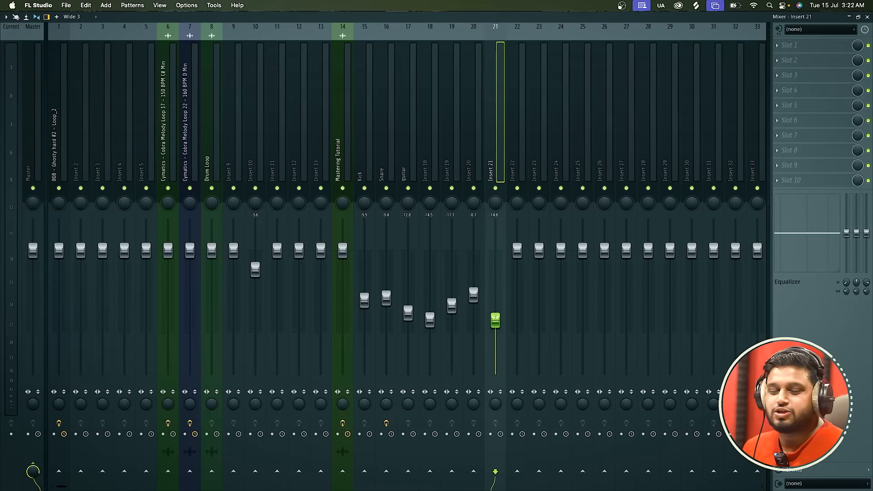
drag(496, 317, 495, 363)
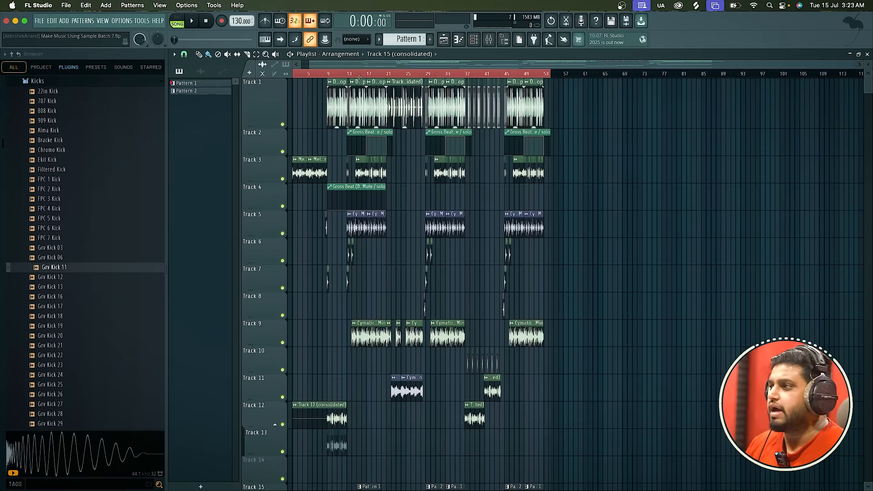
Select the song section covering bars 13 to 28 in the playlist.
scroll(354, 251, up, 4)
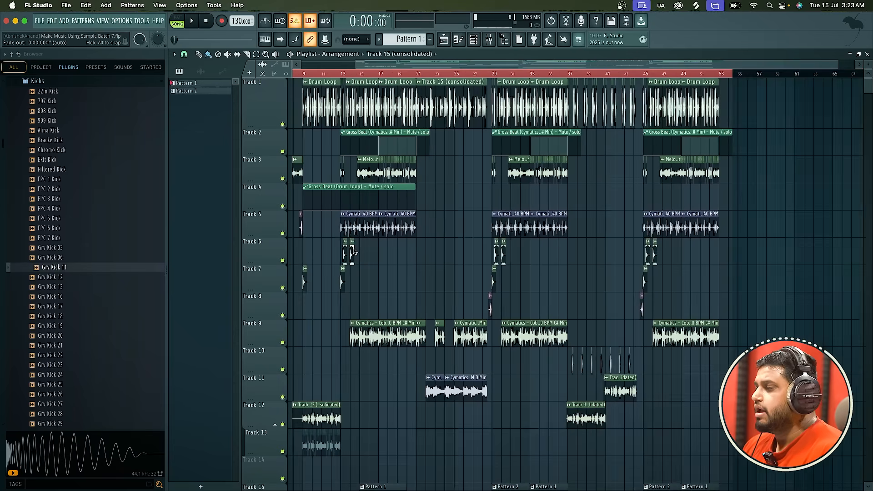
scroll(344, 167, up, 5)
double_click(338, 74)
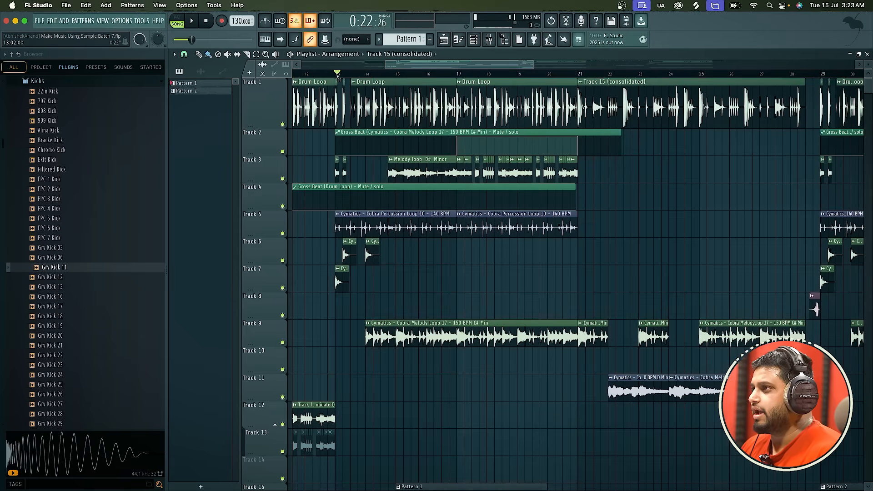
click(335, 74)
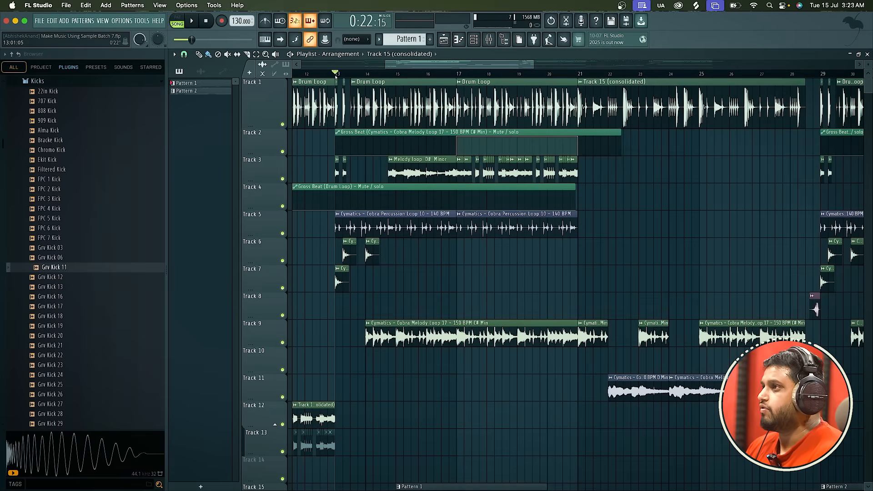
drag(336, 74, 579, 73)
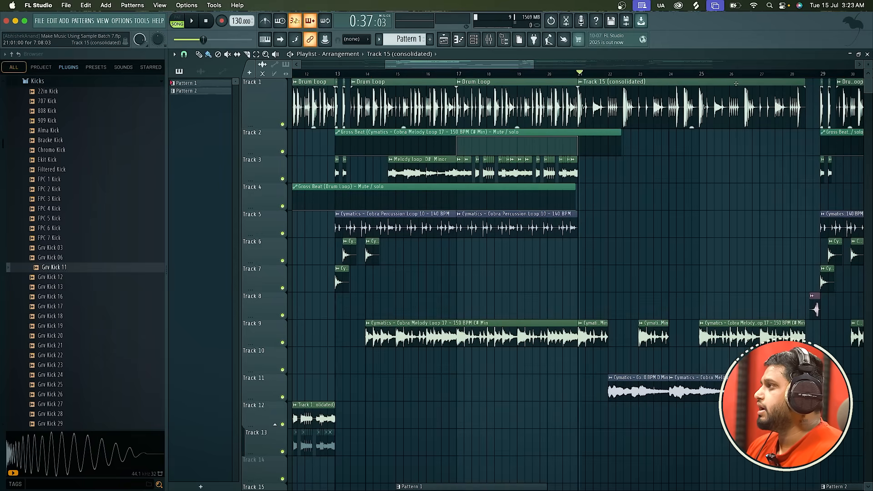
drag(822, 77, 335, 71)
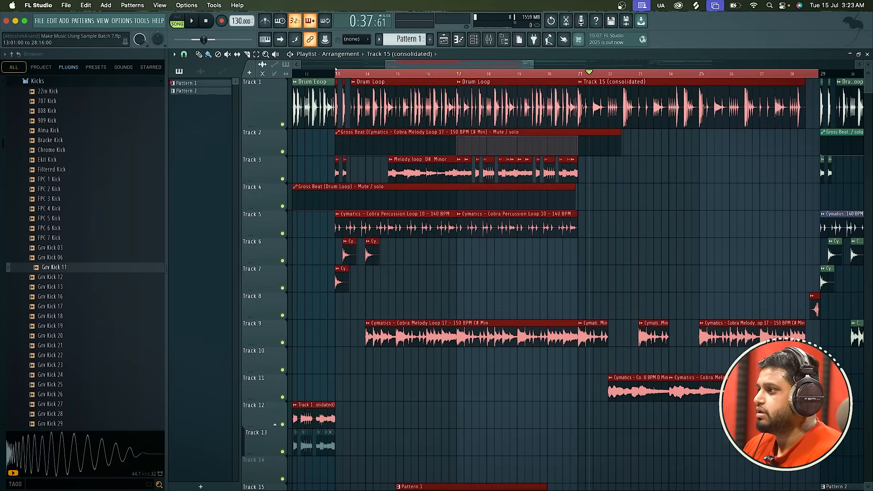
Export the selected section as a WAV file named Mastering 2 lec in the project folder, and start the render.
scroll(380, 274, down, 4)
scroll(376, 377, down, 1)
scroll(376, 376, down, 6)
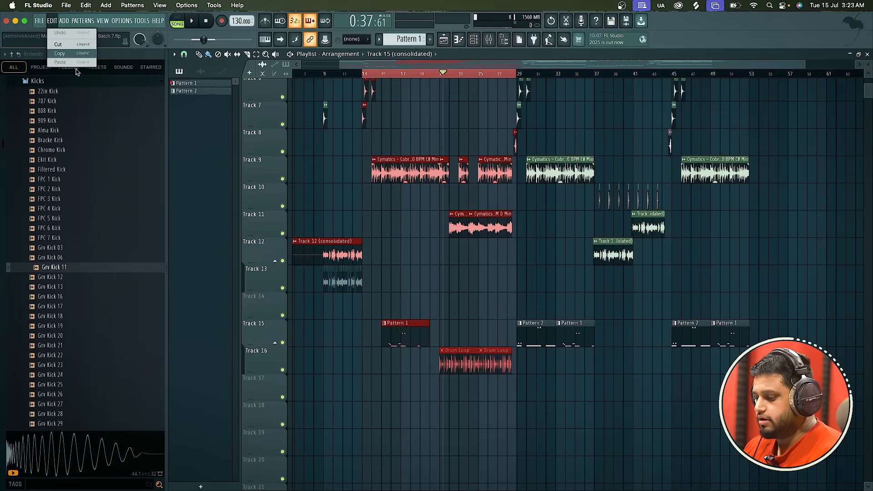
click(40, 20)
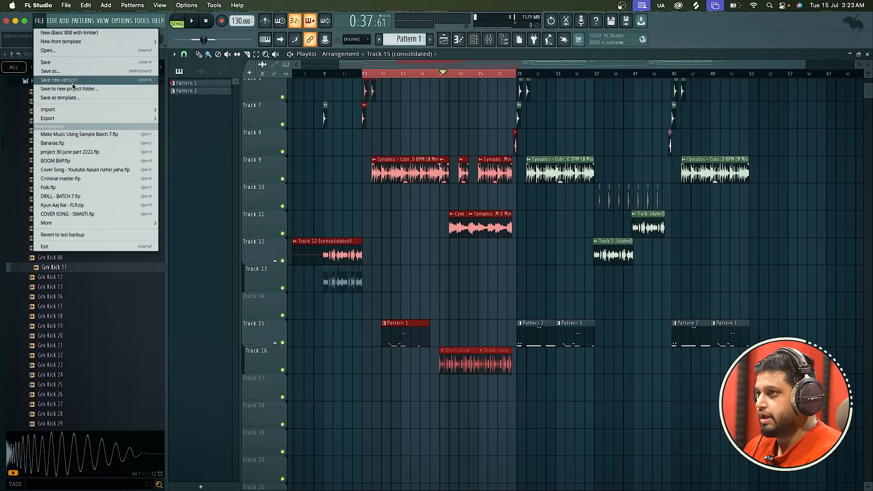
mouse_move(78, 119)
click(170, 126)
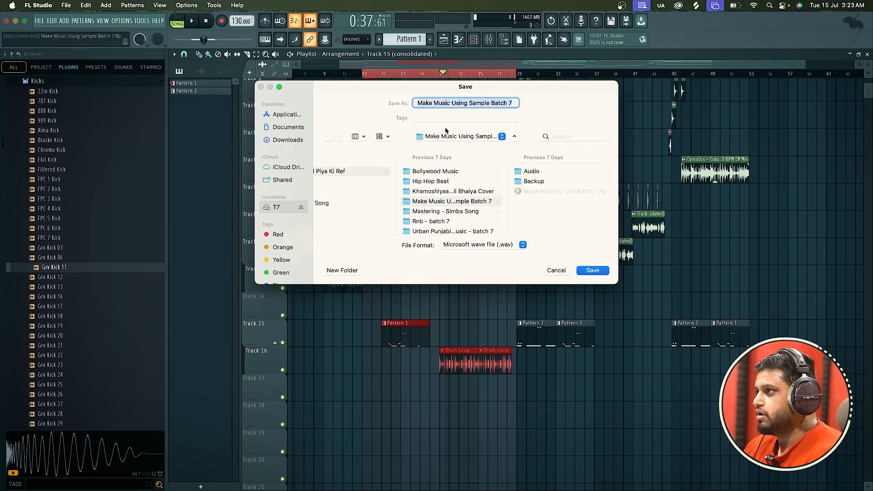
text(Masteri)
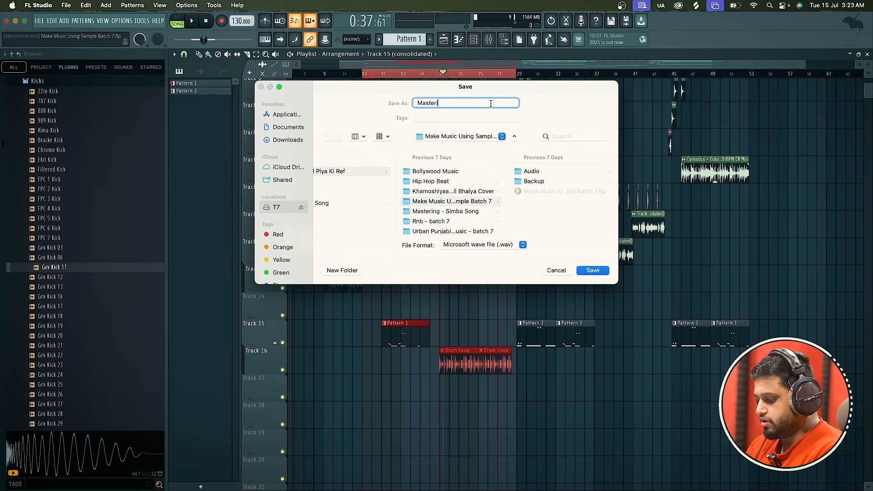
text(ng 2 lec)
key(Return)
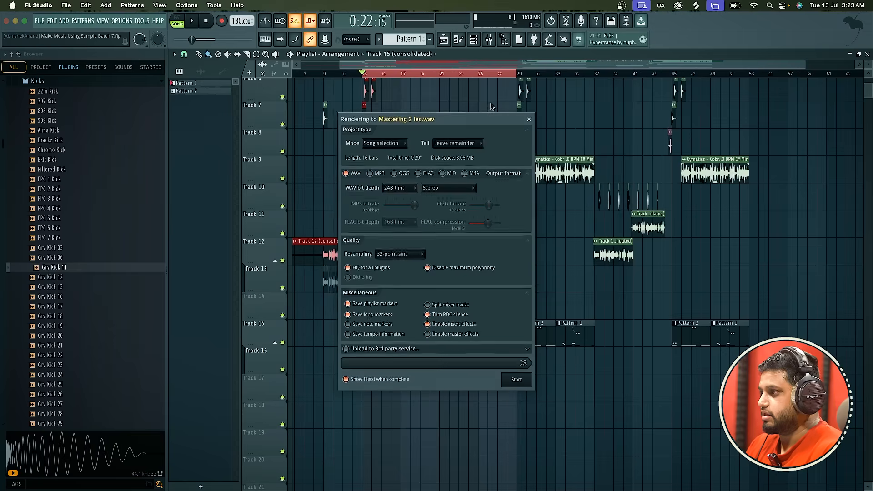
click(516, 379)
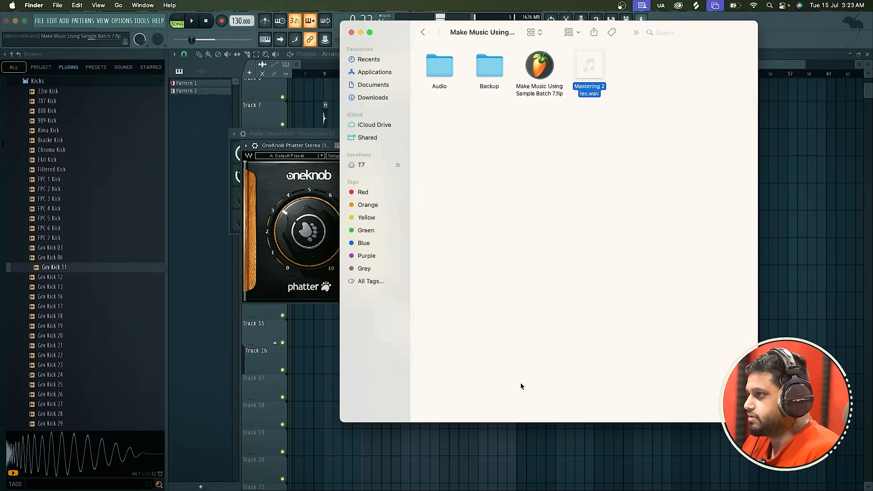
Bring Mastering 2 lec.wav from Finder into the playlist on Track 19, starting at bar 1, and solo that track.
drag(589, 68, 391, 446)
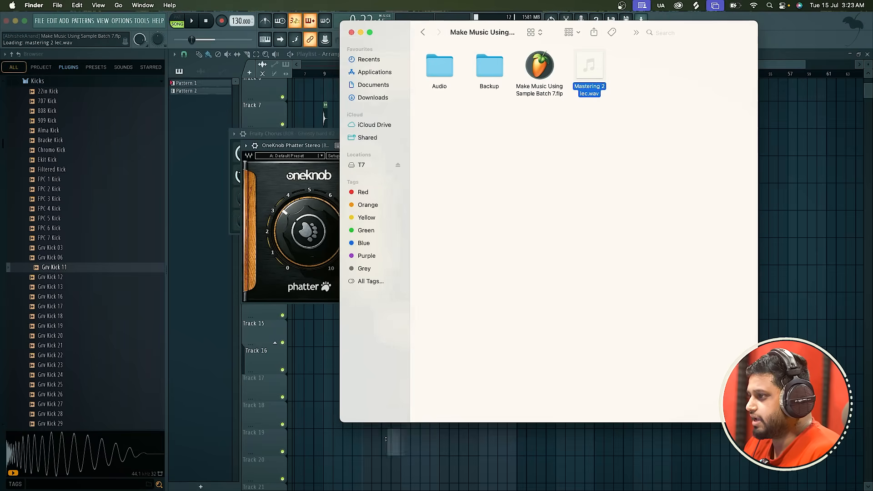
drag(464, 452, 250, 449)
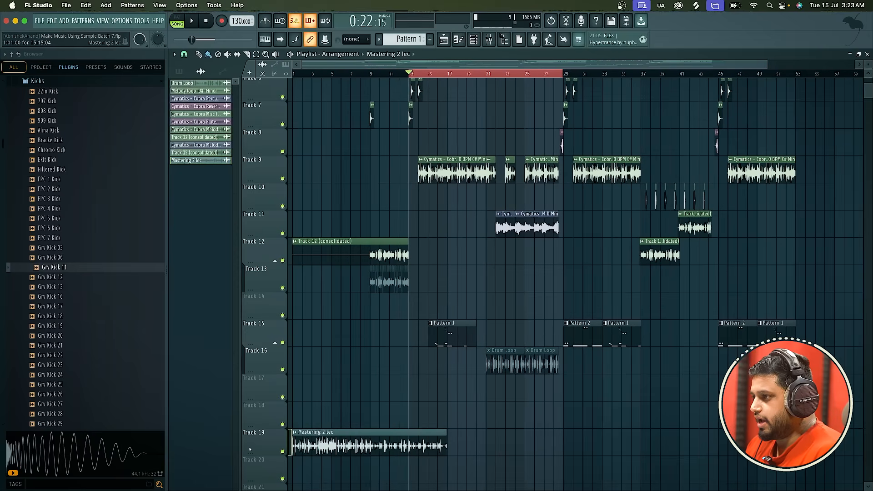
right_click(283, 452)
Delete the stray copy of the clip on Track 20 and briefly play the soloed Mastering 2 lec clip from bar 5.
scroll(282, 453, up, 5)
scroll(282, 454, down, 3)
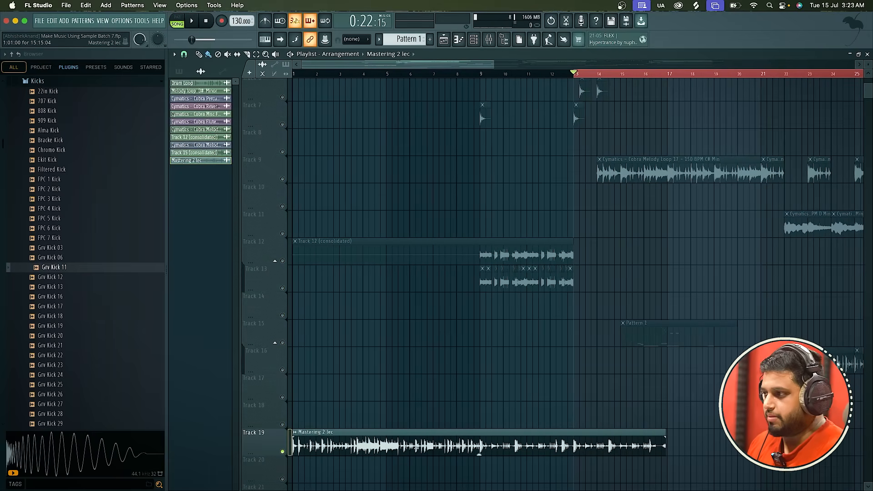
scroll(479, 454, down, 2)
click(395, 406)
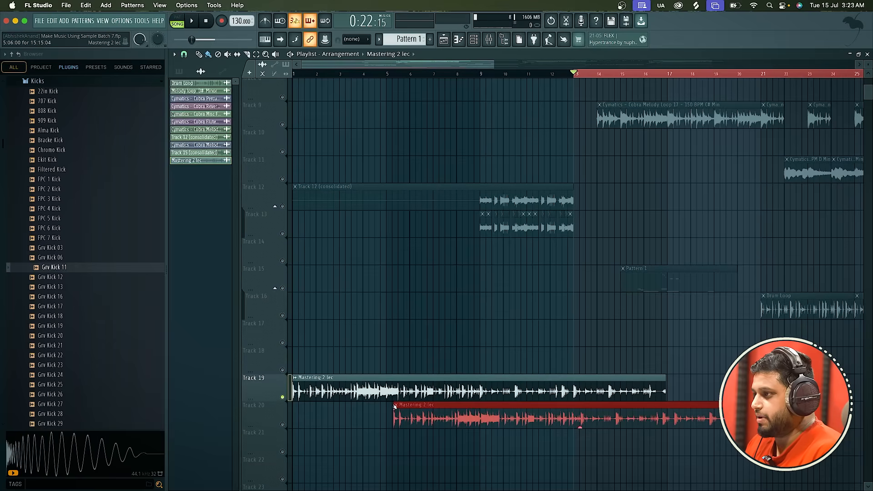
right_click(402, 409)
click(387, 73)
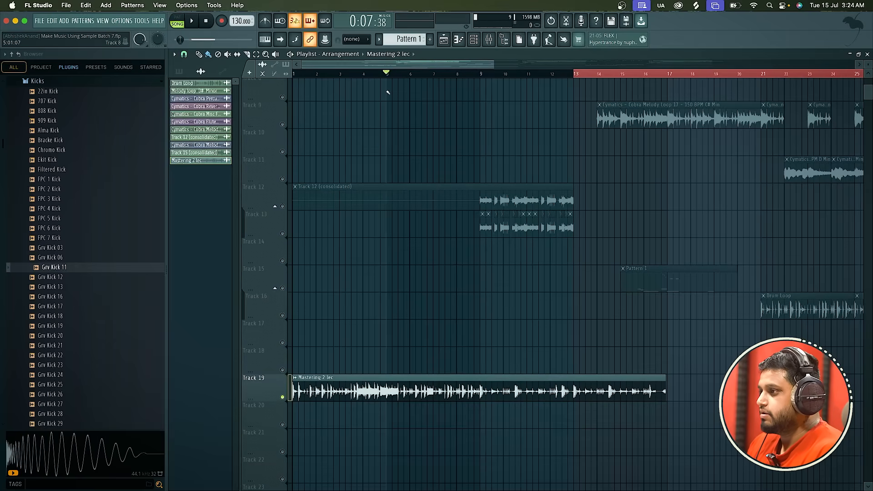
key(space)
key(space)
Route the Mastering 2 lec clip to a free mixer track and move that track to insert 11.
double_click(479, 396)
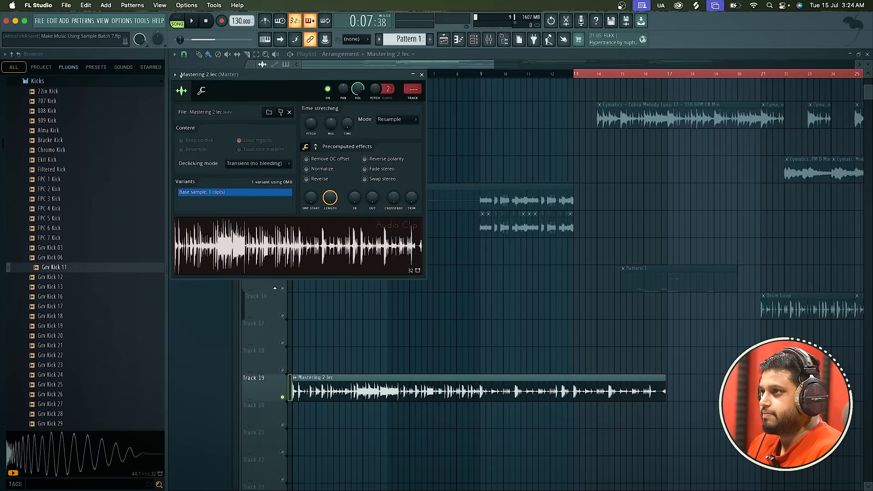
click(175, 74)
mouse_move(213, 88)
click(302, 112)
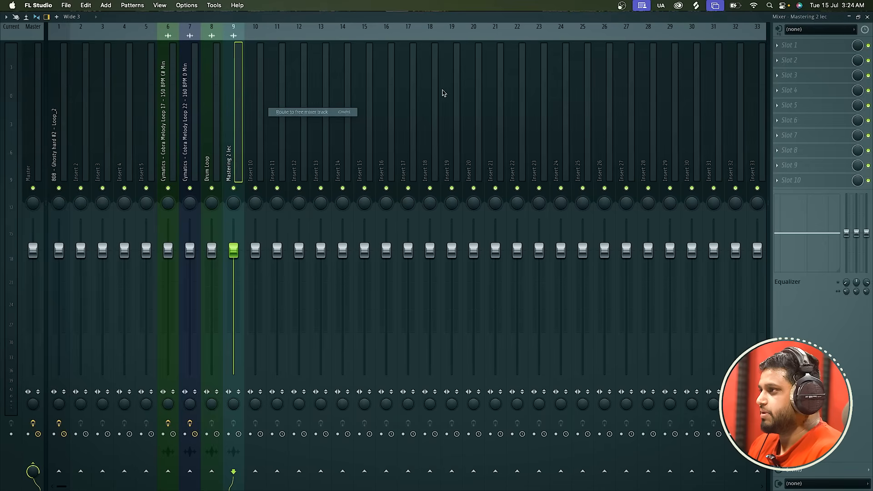
drag(233, 124, 280, 125)
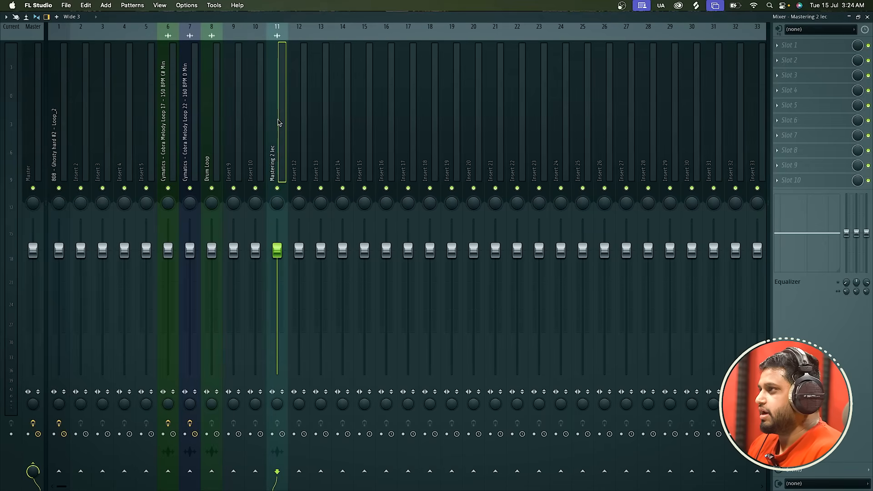
Load Fruity Limiter into the first effect slot of the Mastering 2 lec mixer track and close the mixer.
click(779, 45)
click(701, 32)
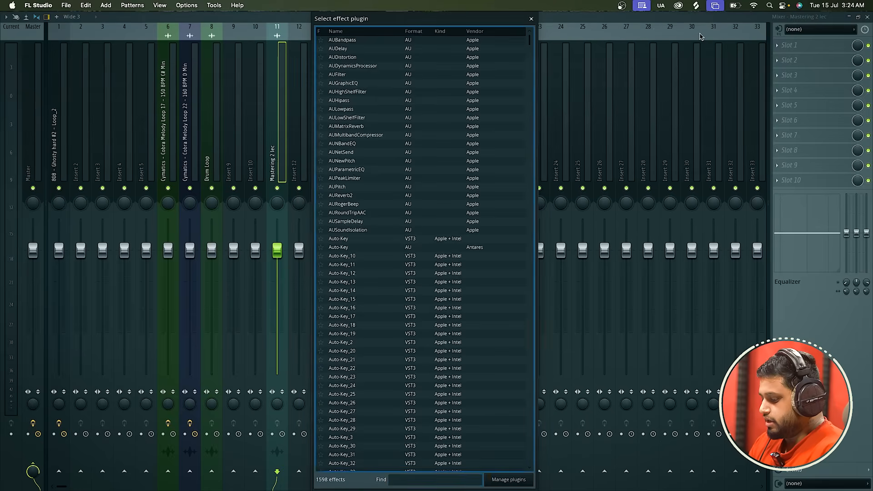
text(limi)
click(501, 49)
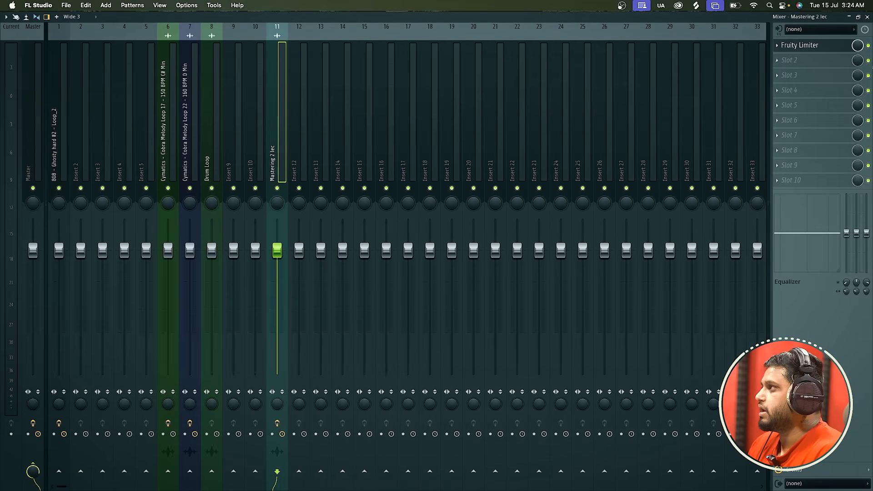
click(868, 17)
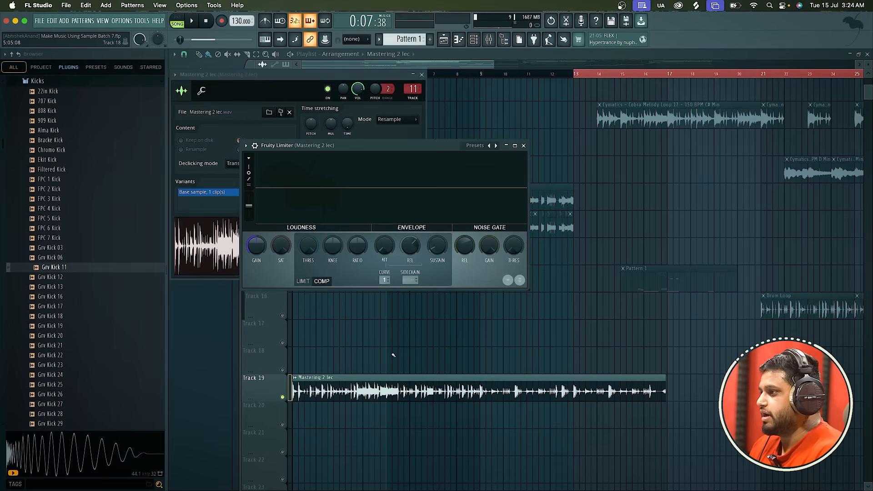
Preview the clip through Fruity Limiter, then lower the compressor threshold and set the ratio to 2.0:1.
key(space)
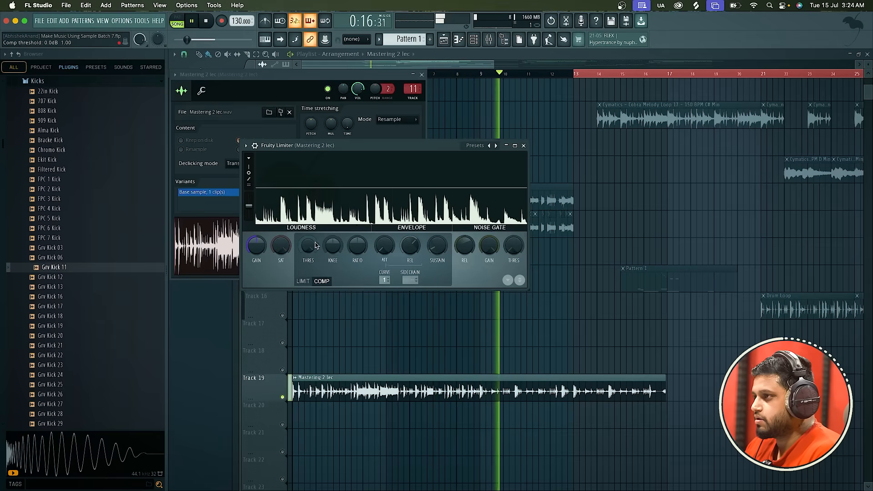
key(space)
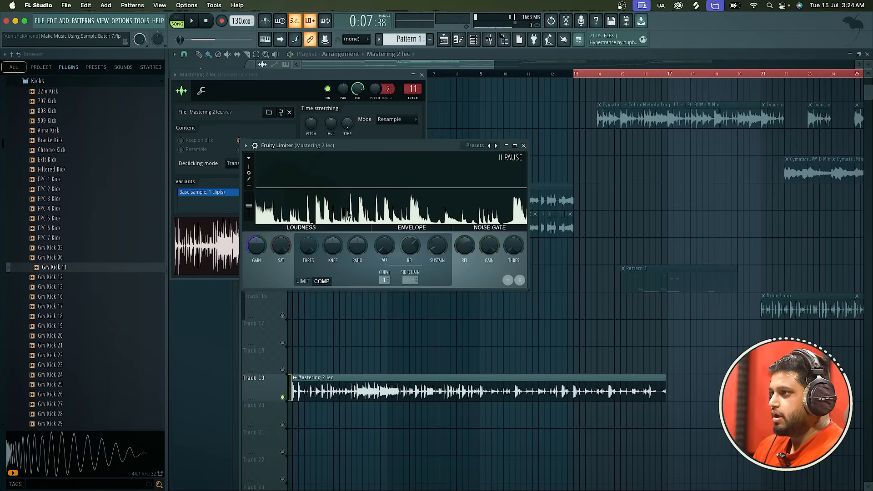
drag(308, 246, 309, 282)
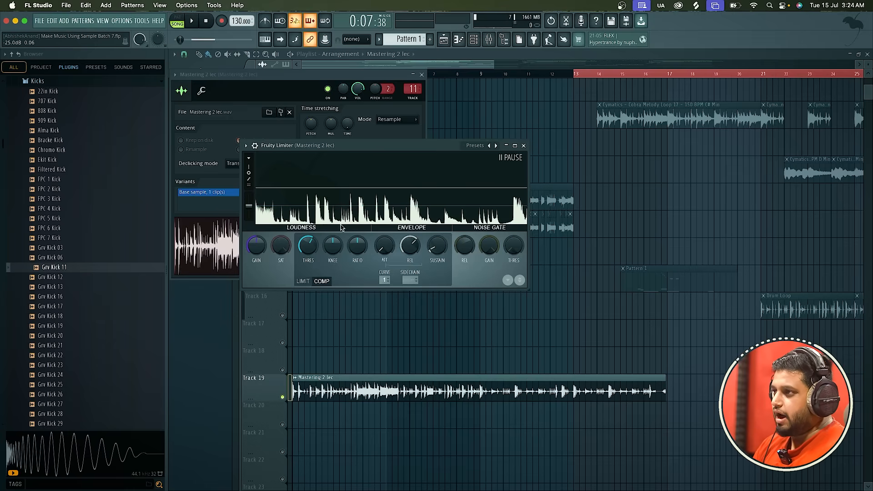
drag(358, 246, 357, 242)
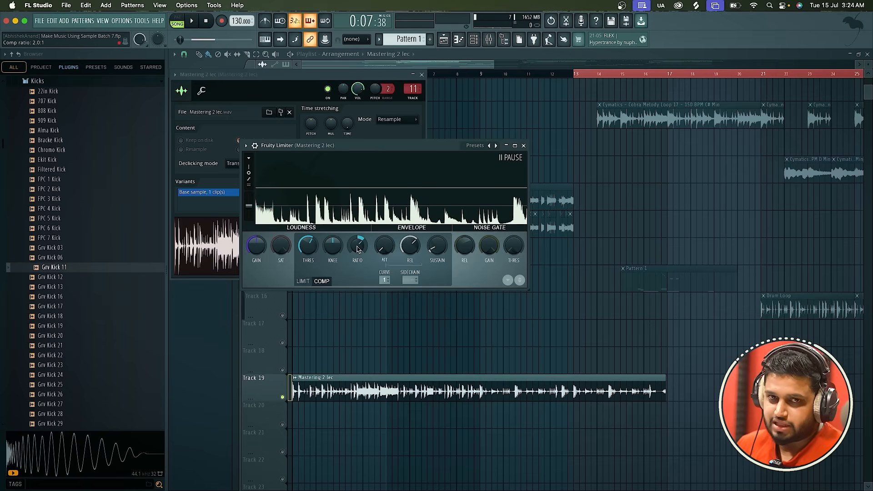
While previewing the clip, set Fruity Limiter's compressor attack to about 12.26 ms and its gain to about 5 dB.
key(space)
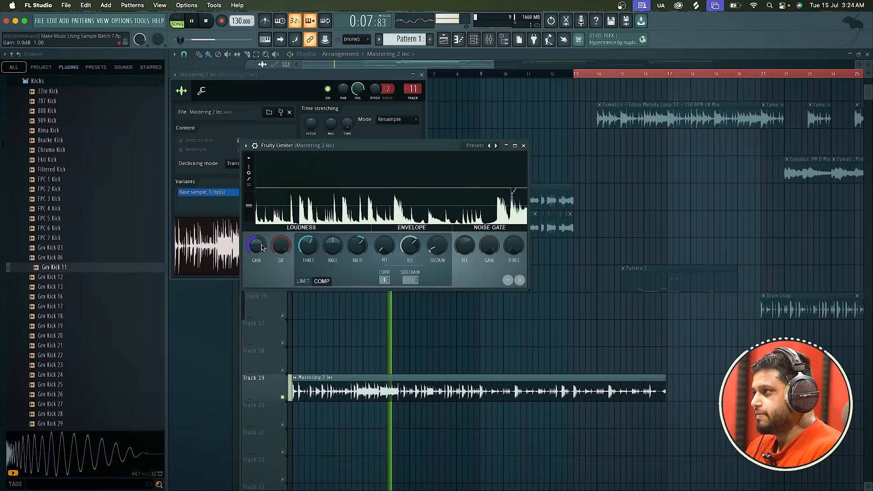
drag(256, 246, 256, 239)
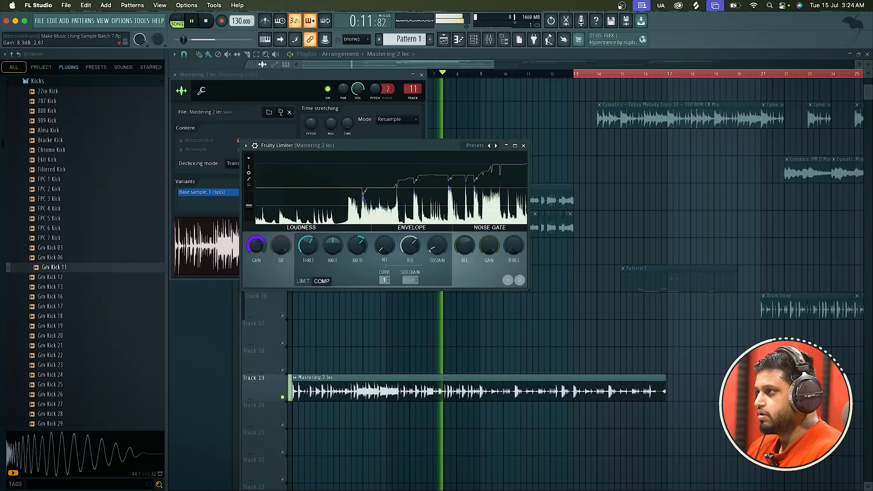
drag(261, 248, 262, 249)
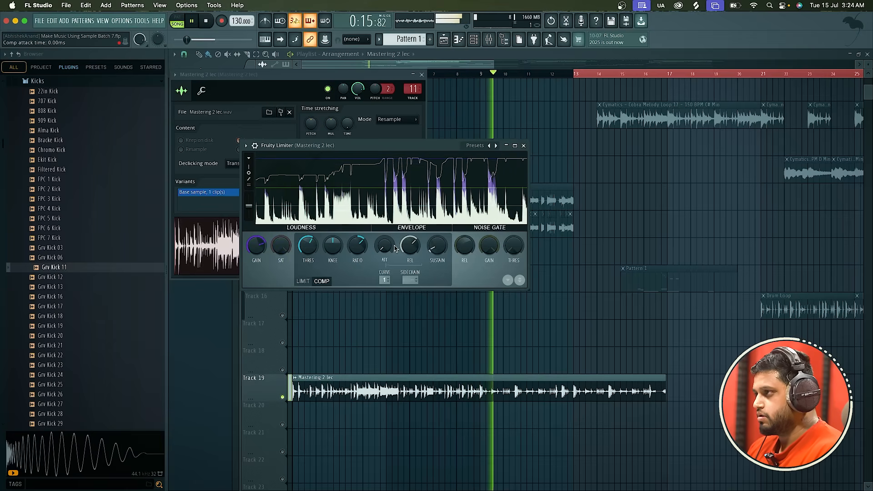
key(space)
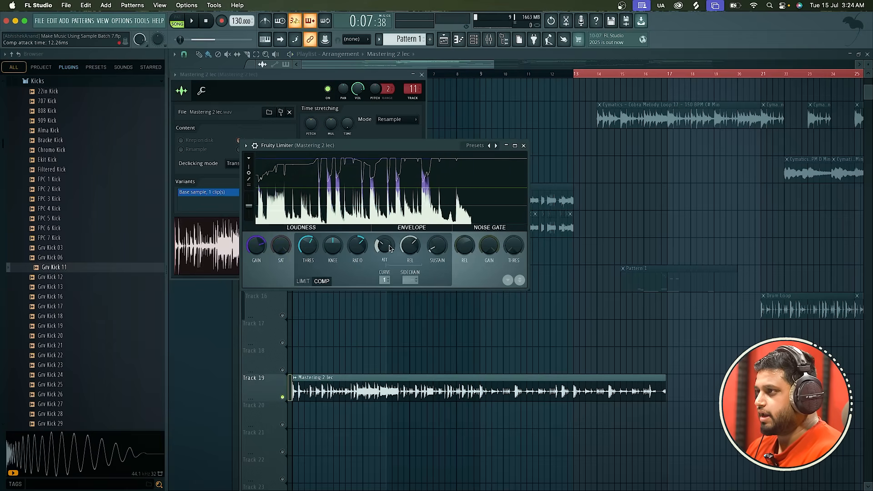
key(space)
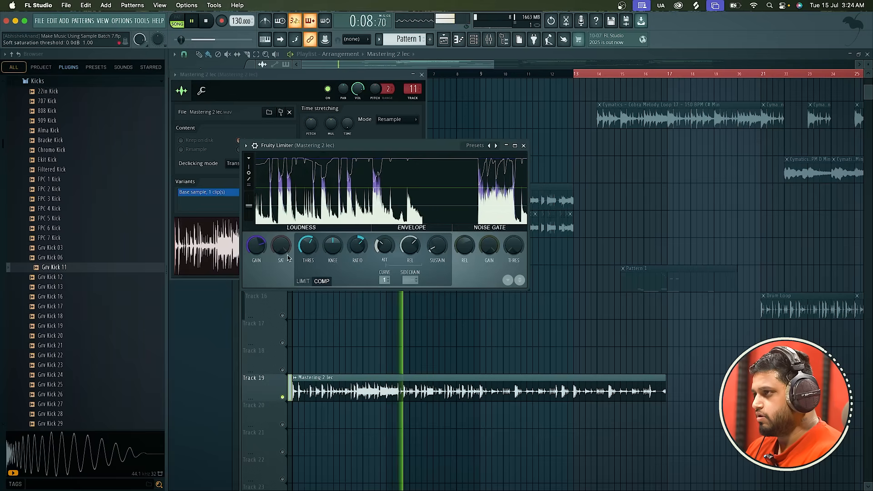
drag(253, 247, 253, 257)
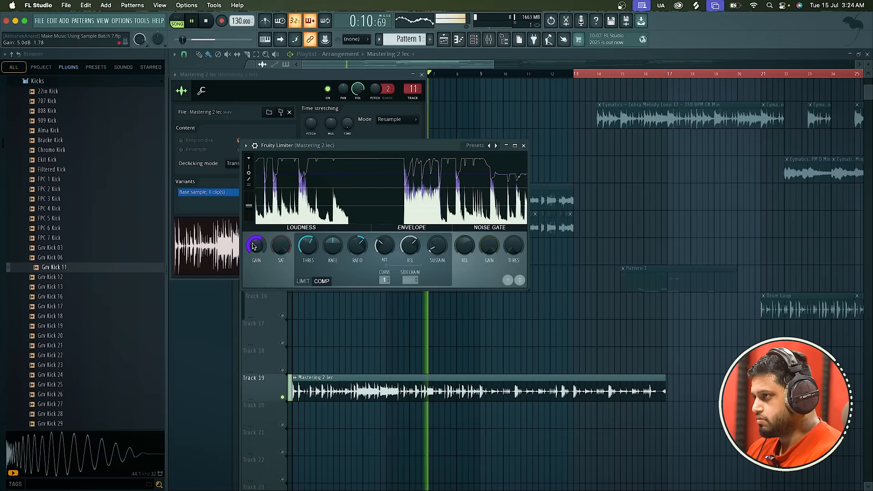
key(space)
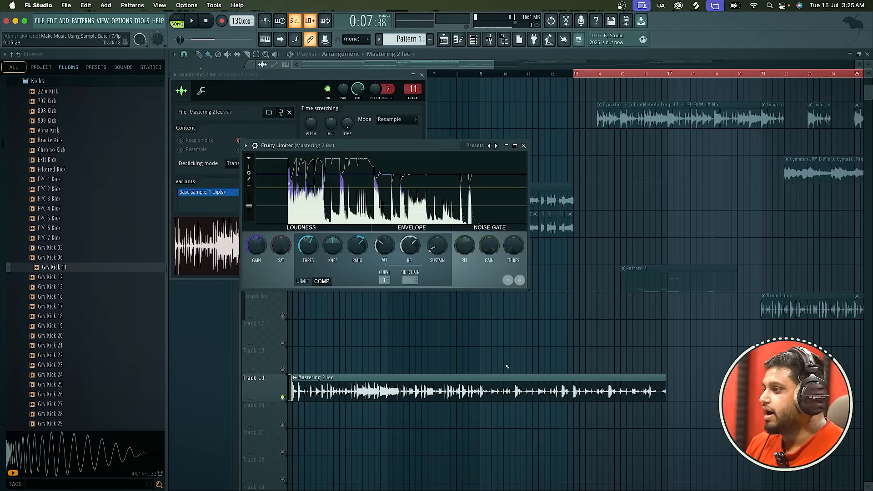
Close all open plugin windows and slice the Mastering 2 lec clip on Track 19 at bar 9.
scroll(479, 399, up, 3)
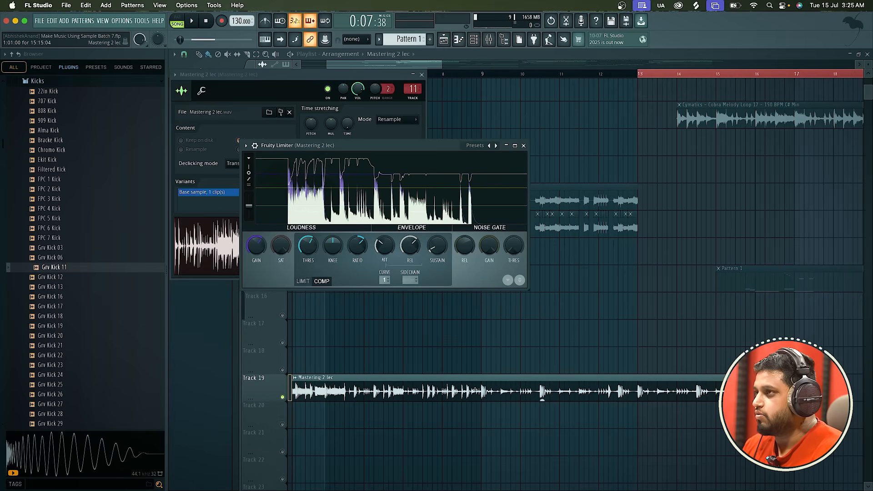
key(F12)
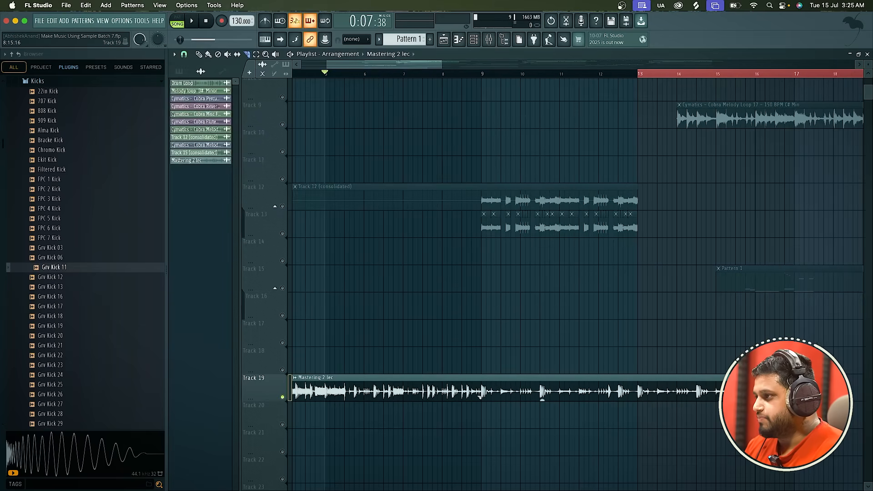
scroll(479, 397, down, 3)
drag(465, 402, 464, 430)
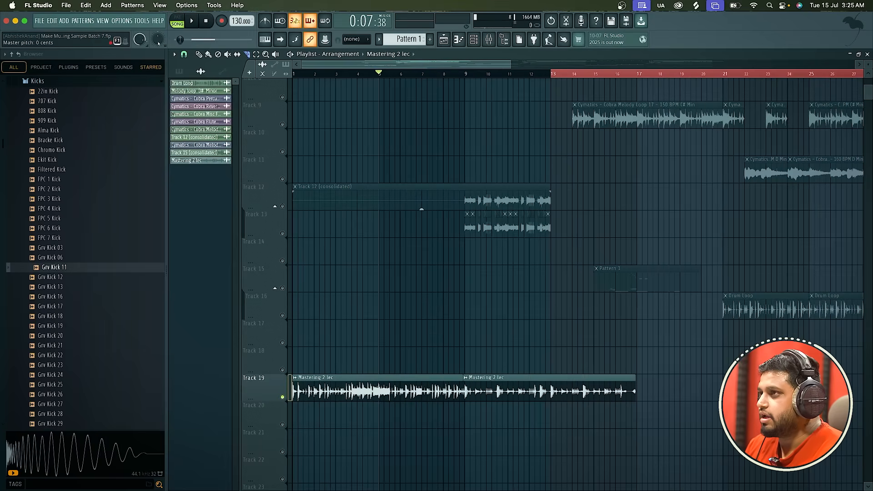
Lower the level of the second Mastering 2 lec piece, from bar 9 onward, by about 6.9 dB.
scroll(542, 407, up, 2)
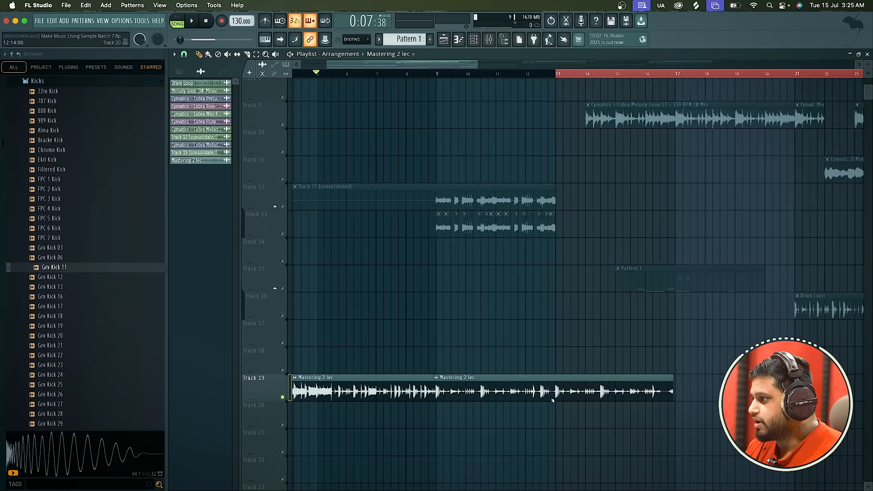
drag(554, 400, 554, 403)
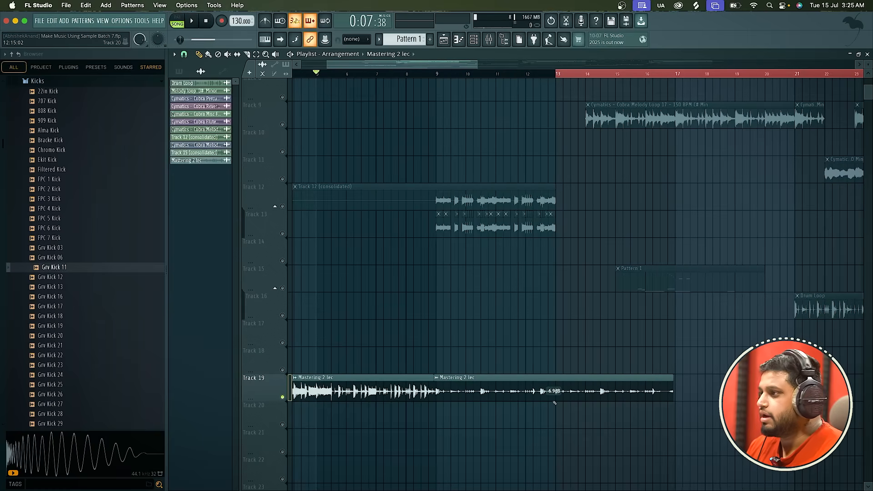
scroll(398, 353, down, 3)
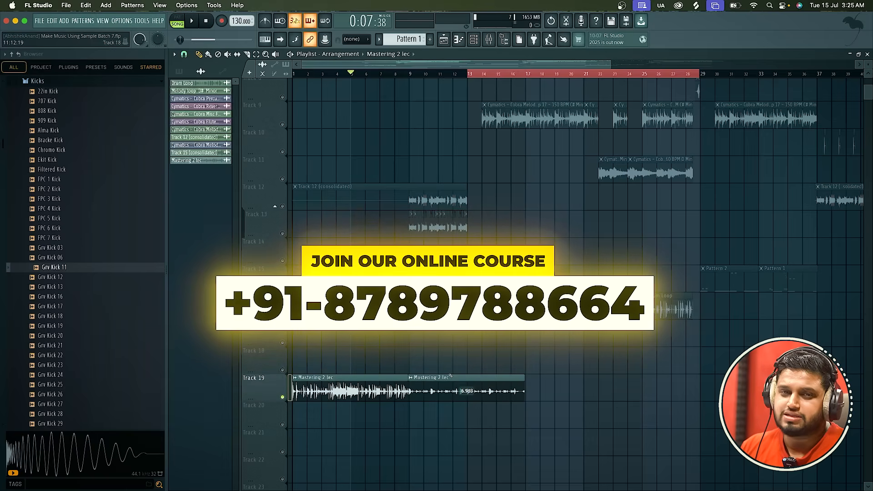
Clear the selection of all clips in the full arrangement.
scroll(318, 378, down, 3)
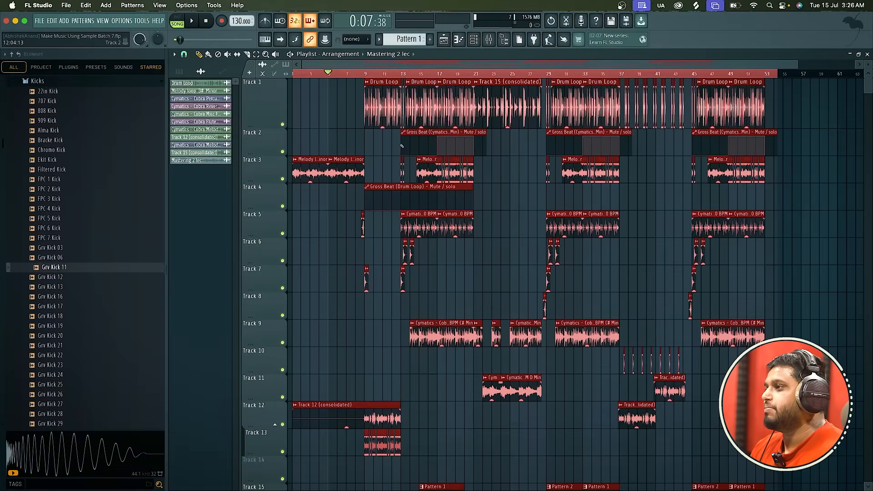
click(489, 275)
right_click(496, 277)
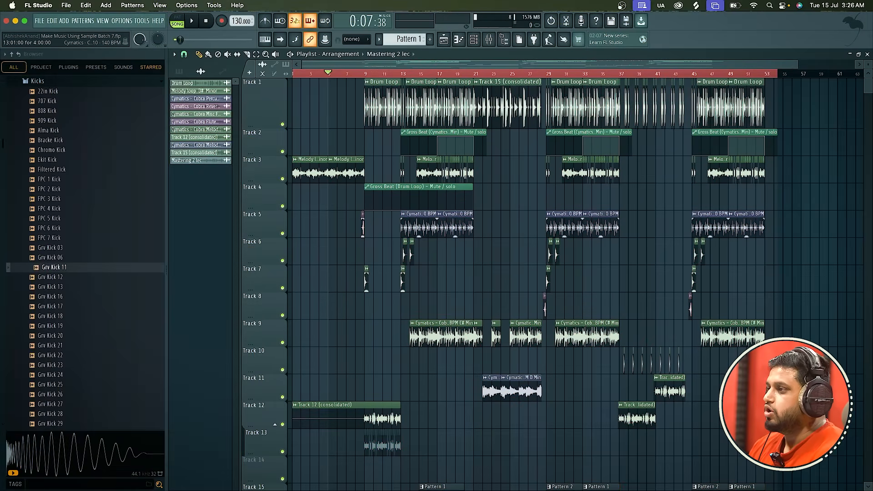
scroll(419, 227, up, 3)
scroll(419, 227, down, 2)
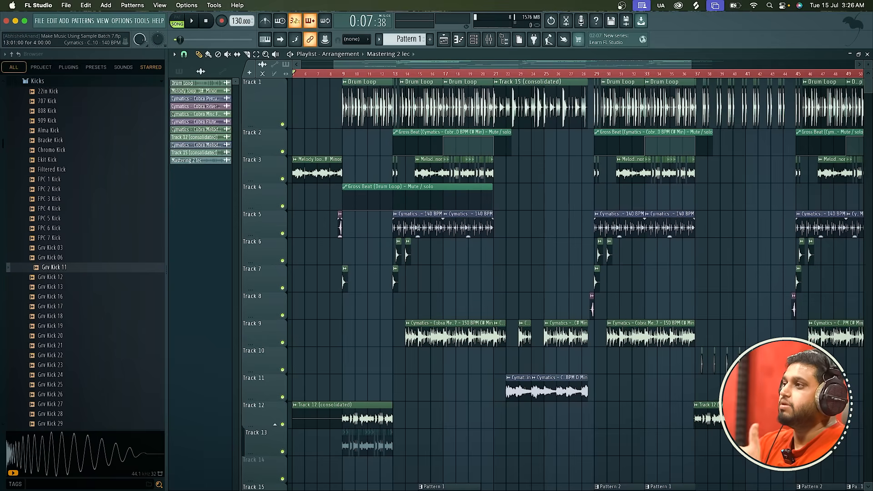
scroll(396, 78, up, 3)
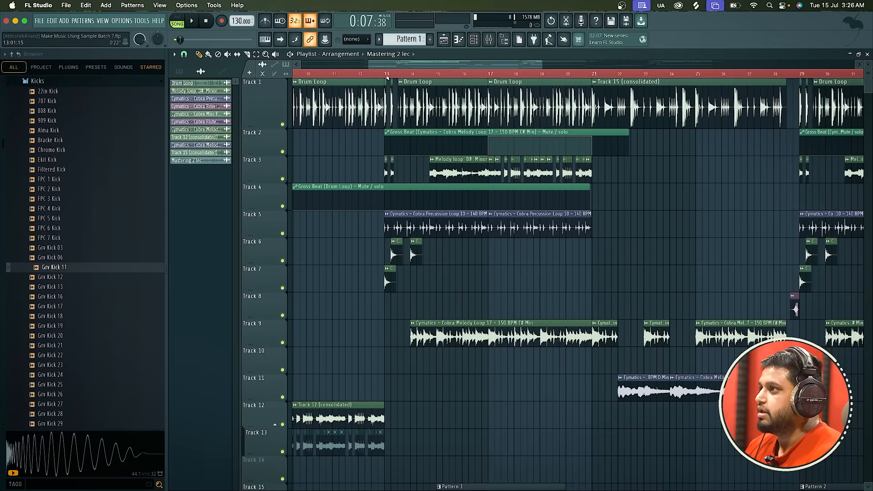
Place the playhead at bar 13 and play the full arrangement from there.
click(386, 74)
scroll(386, 75, down, 3)
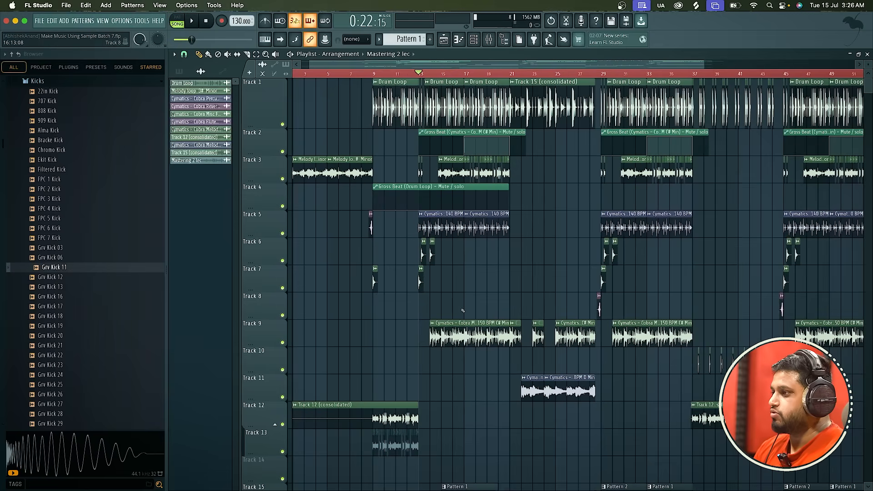
scroll(462, 311, down, 3)
scroll(461, 395, up, 3)
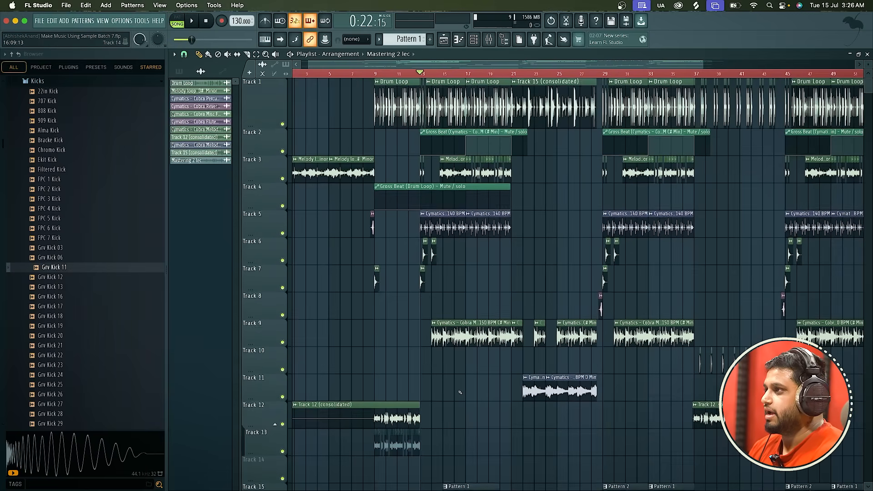
key(space)
Stop playback and delete the Edison and Fruity Limiter plugins from the Master mixer track.
click(490, 40)
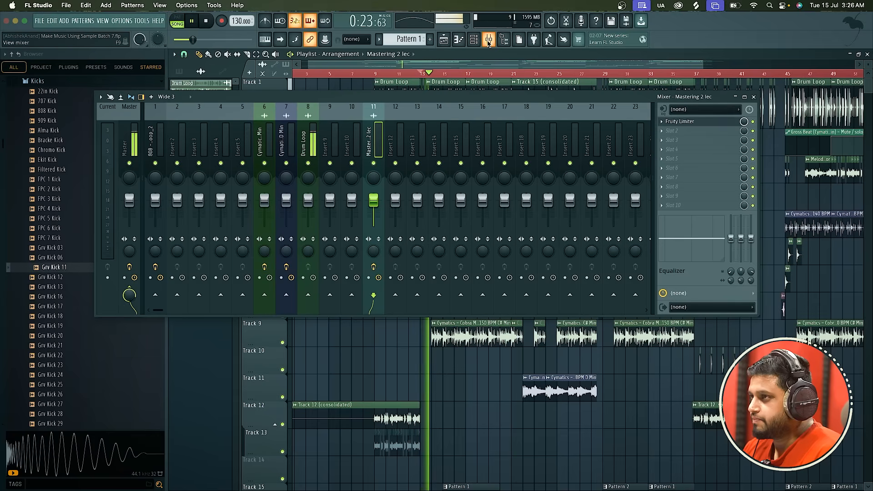
key(space)
click(131, 141)
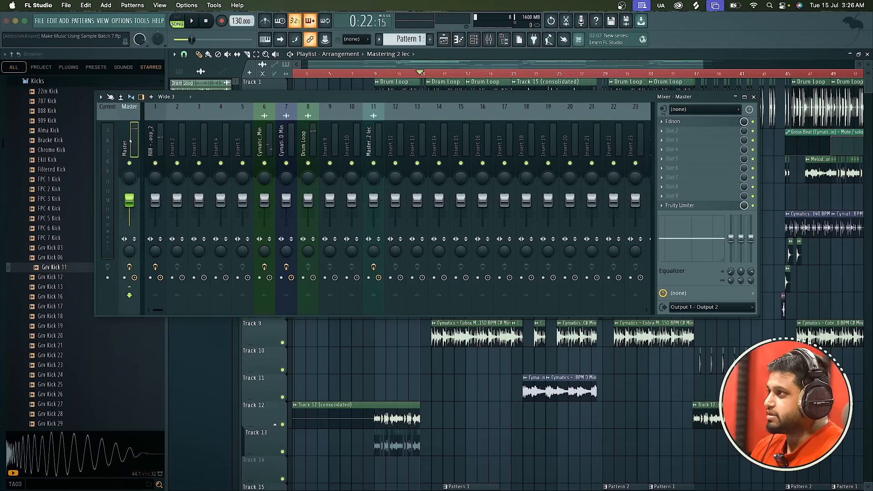
right_click(672, 122)
click(673, 139)
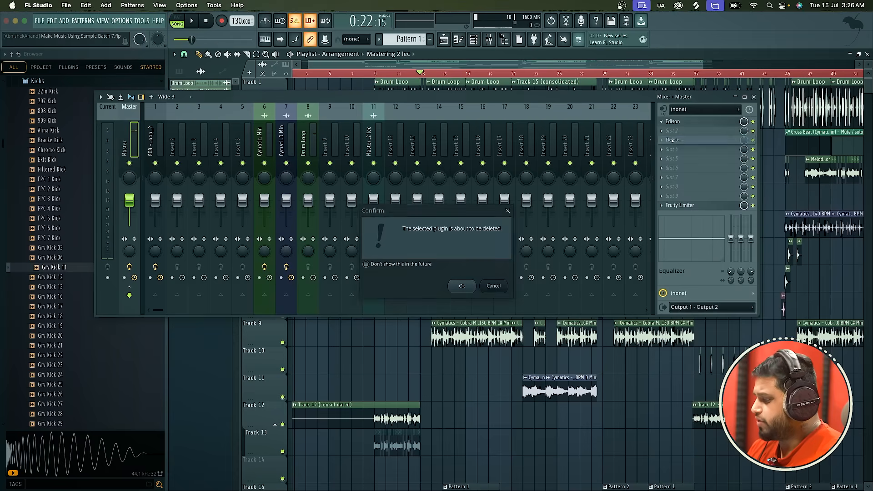
key(Return)
right_click(673, 205)
click(670, 223)
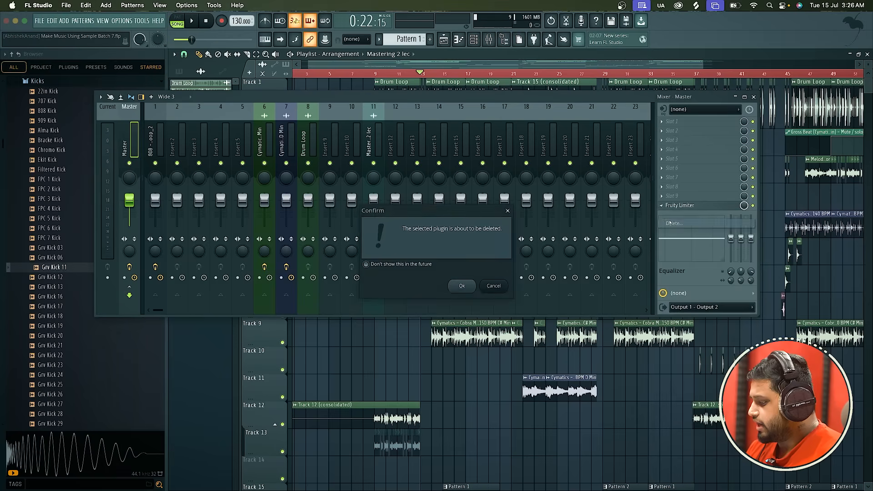
key(Return)
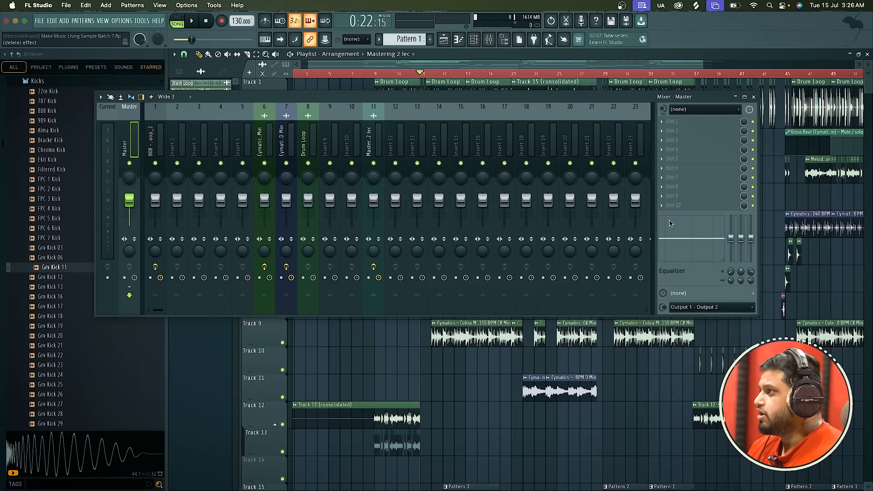
Load Fruity Parametric EQ 2 into the Master's first effect slot, close the mixer and reposition the EQ window over the playlist.
click(675, 122)
click(564, 371)
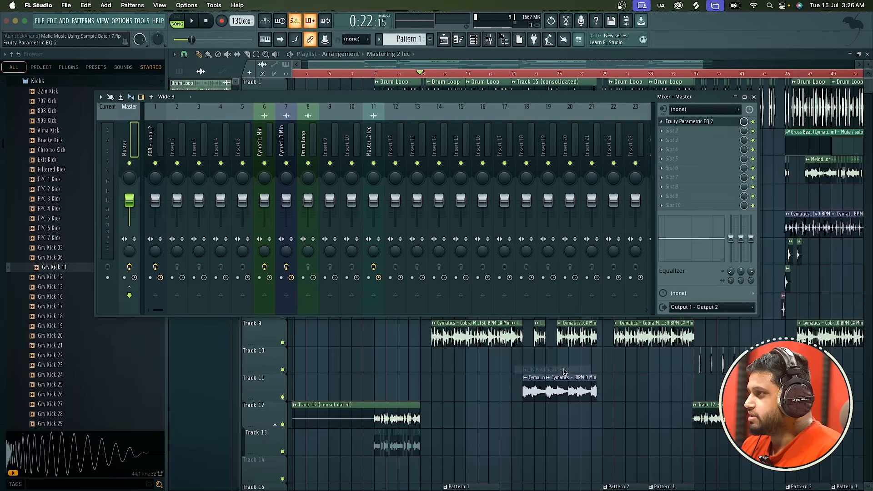
click(753, 97)
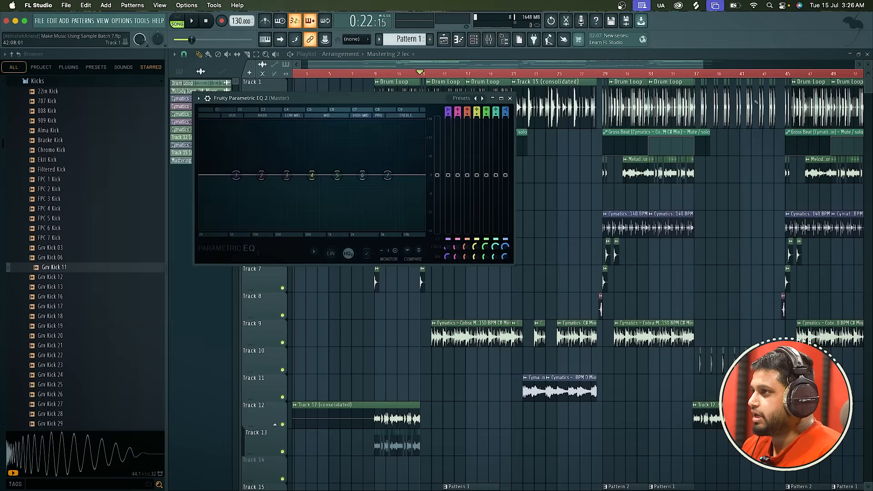
drag(400, 98, 529, 109)
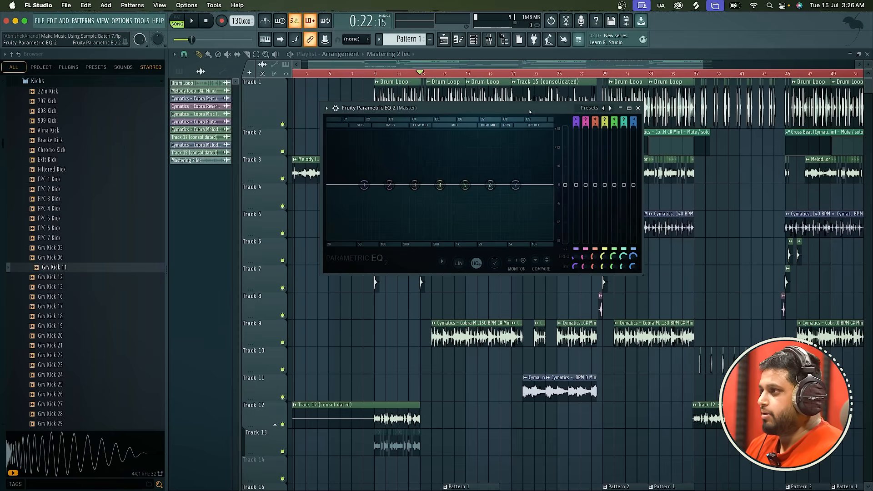
Change the EQ's band 1 to a high-pass filter with Steep 8 order and move its cutoff to about 29 Hz.
right_click(364, 185)
mouse_move(377, 208)
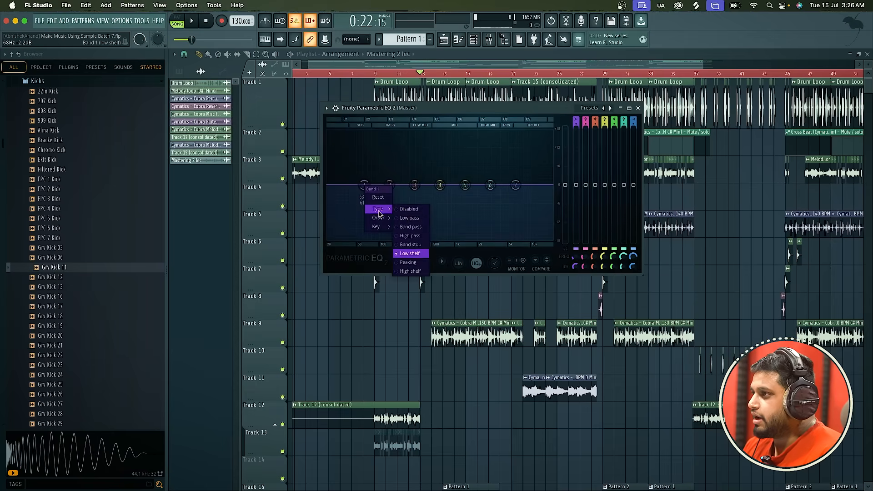
click(409, 235)
right_click(365, 185)
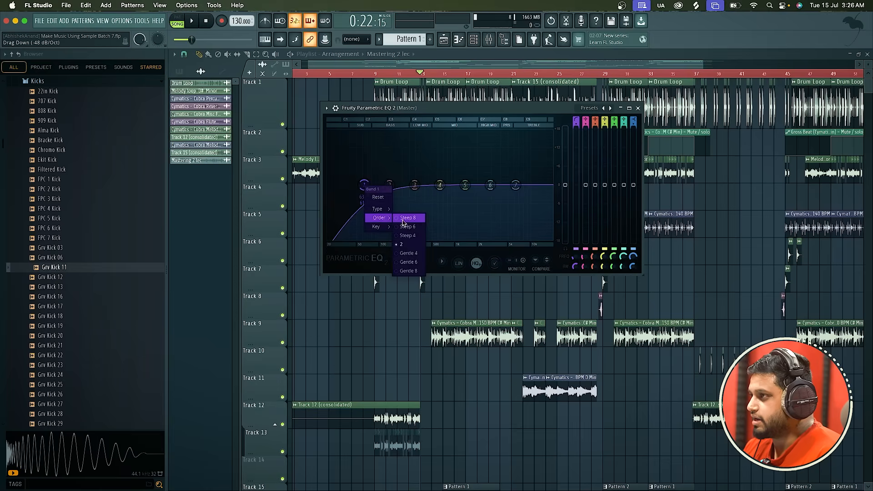
click(403, 219)
drag(364, 185, 338, 186)
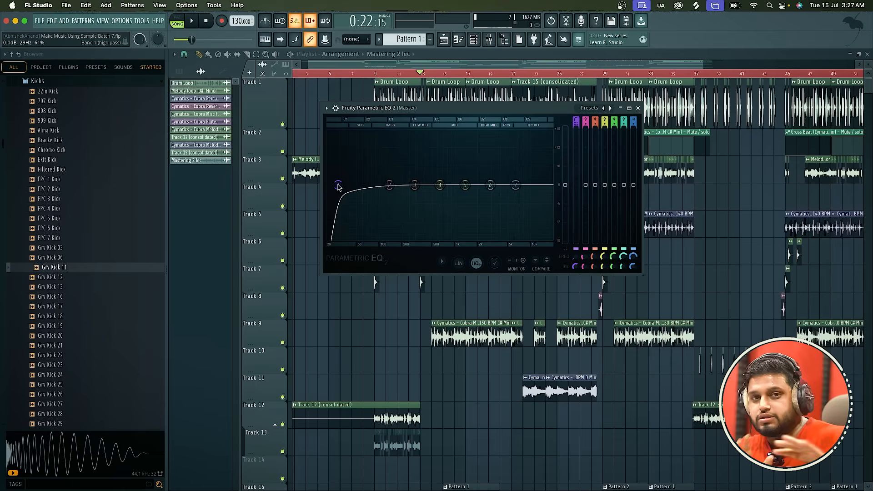
Audition the arrangement with the band 1 high-pass cutoff at 20000 Hz, and lower the cutoff to about 8606 Hz.
drag(337, 186, 552, 185)
key(space)
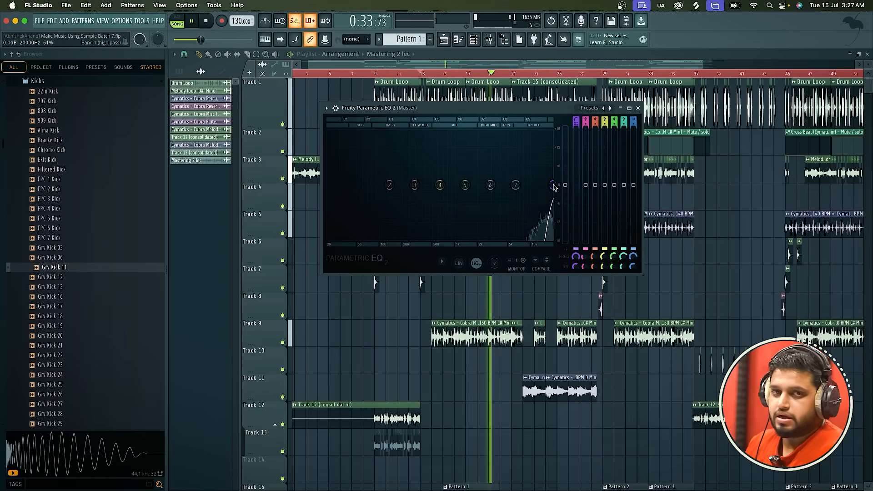
key(space)
drag(554, 187, 526, 187)
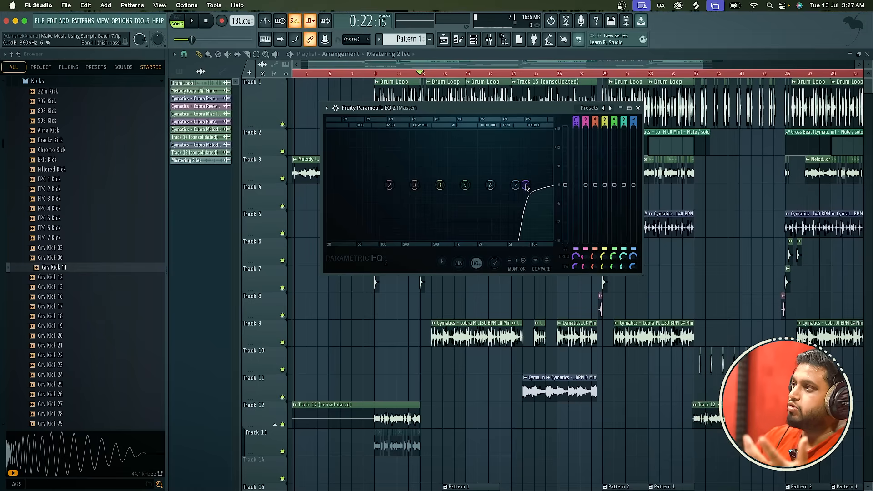
Open the mixer, play the arrangement briefly, and place the mixer below the Master's EQ window so both are accessible.
click(489, 40)
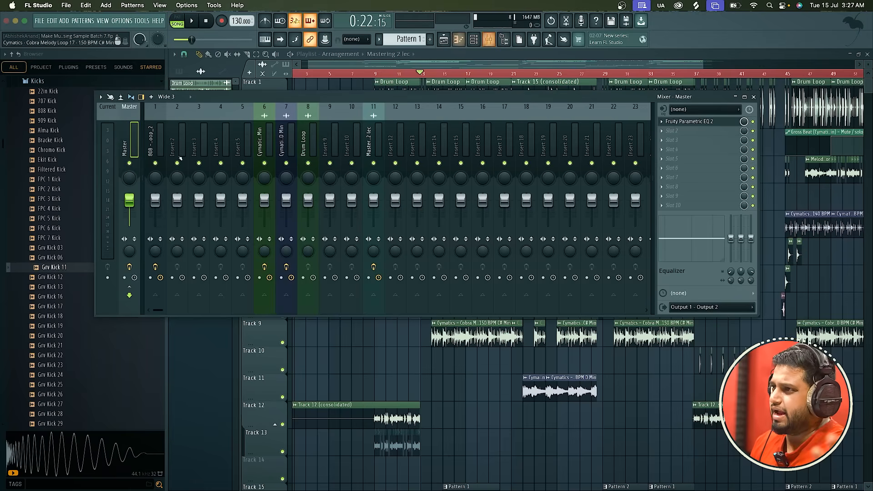
key(space)
key(space)
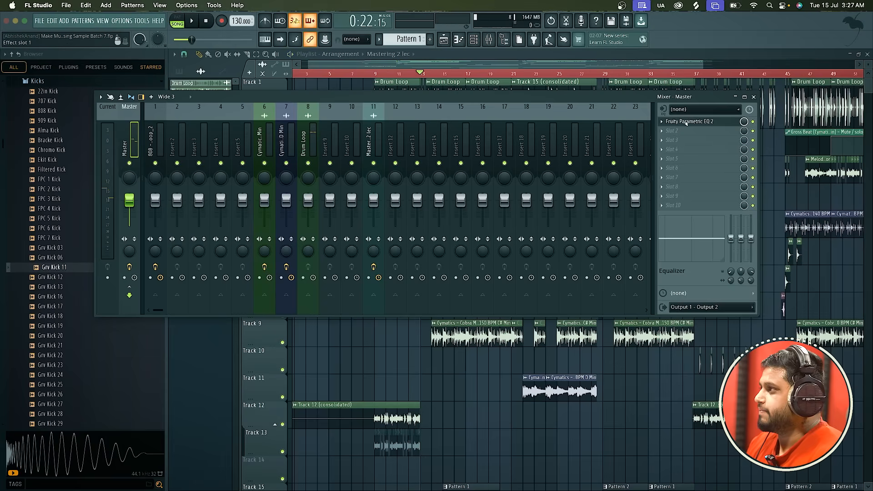
drag(657, 97, 656, 200)
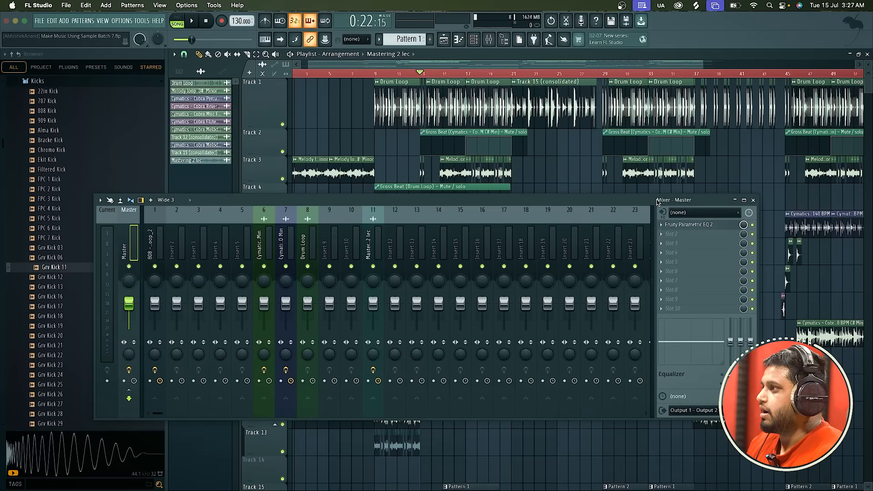
click(700, 226)
drag(455, 108, 576, 51)
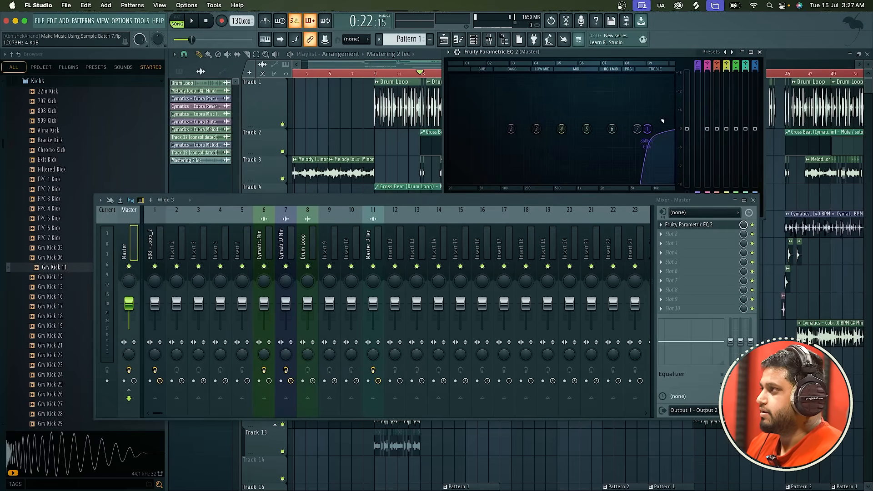
Play the arrangement with the band 1 high-pass cutoff at mid, low and treble frequencies to compare the Master's level.
key(space)
drag(612, 129, 578, 129)
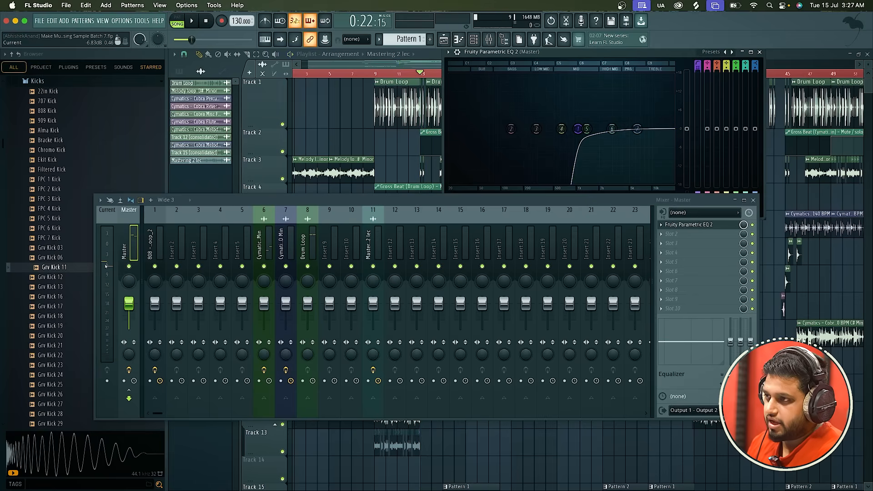
key(space)
drag(578, 129, 480, 129)
key(space)
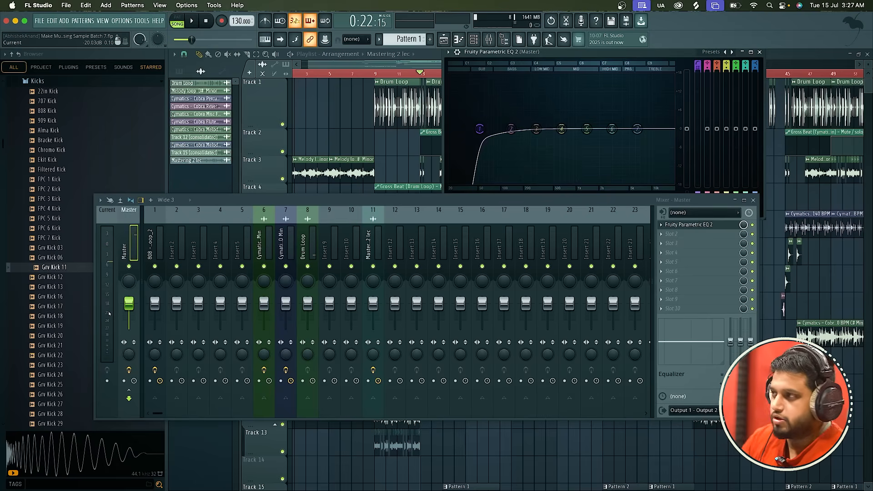
drag(480, 130, 656, 131)
key(space)
key(space)
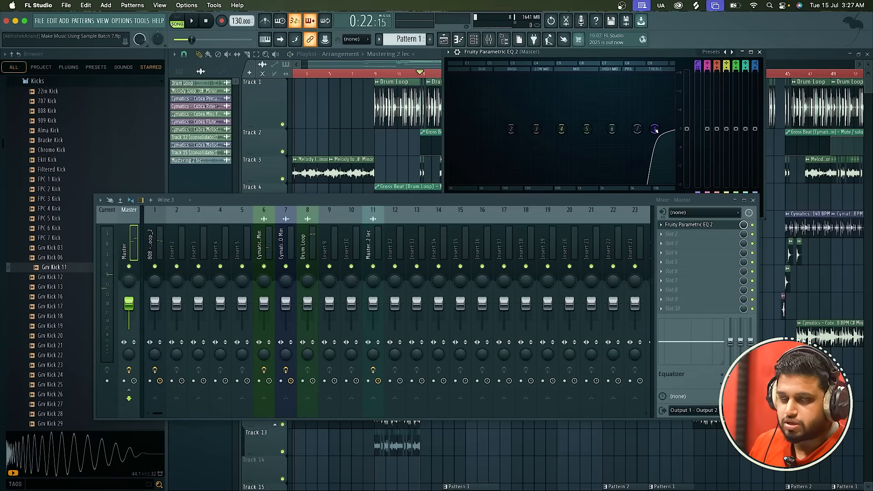
Load the Default preset in the EQ and reposition the EQ and mixer windows so they no longer overlap.
click(732, 52)
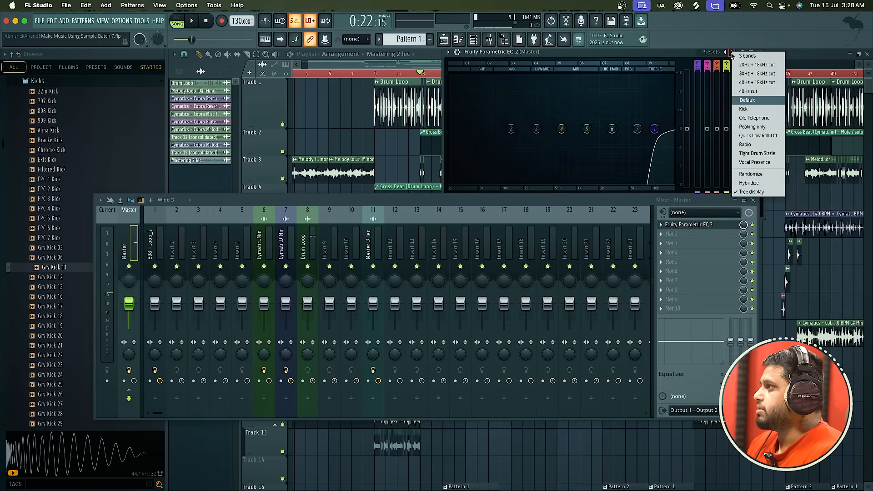
click(746, 100)
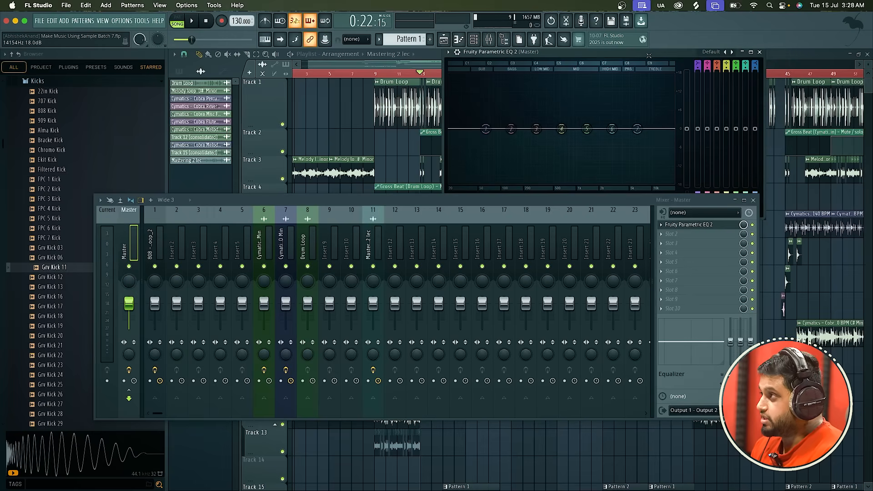
drag(649, 55, 616, 97)
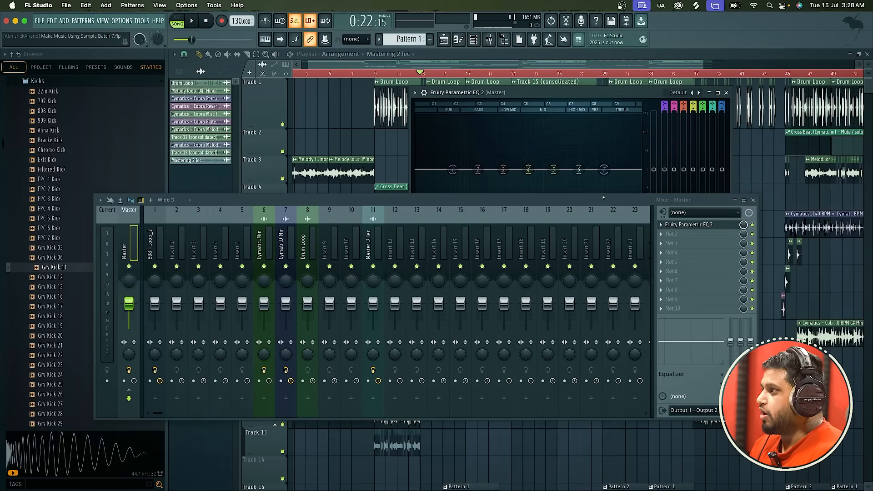
drag(603, 197, 603, 290)
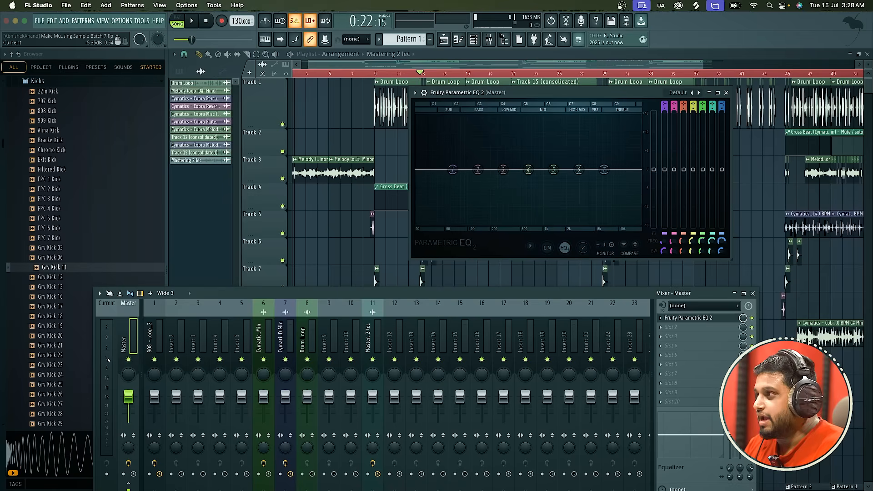
Change band 1 to a steep high-pass filter and move its cutoff to 40 Hz.
right_click(452, 170)
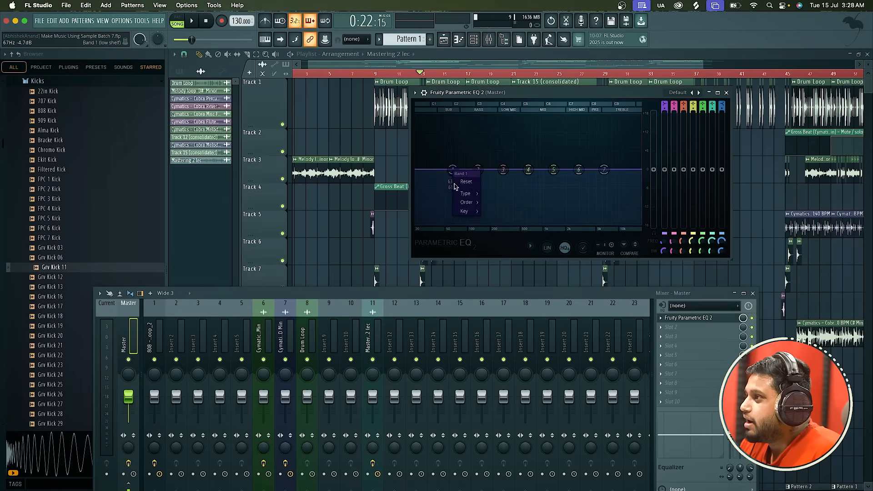
mouse_move(466, 193)
click(495, 211)
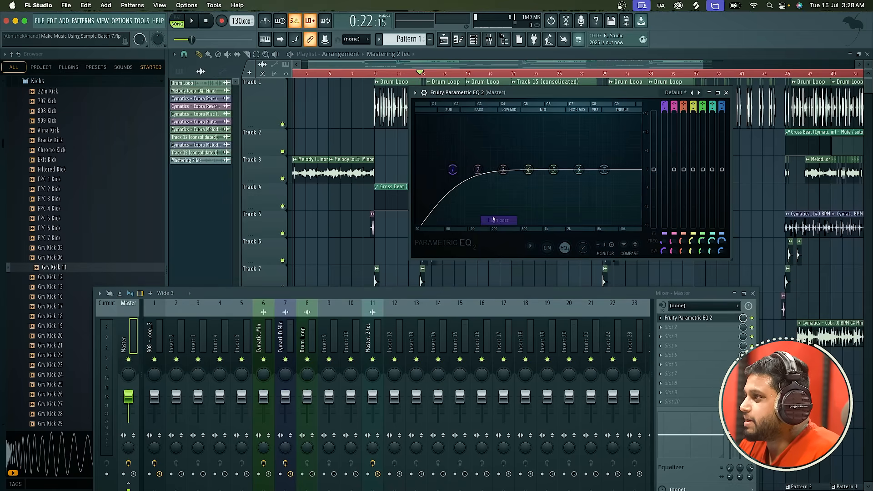
right_click(452, 180)
click(483, 199)
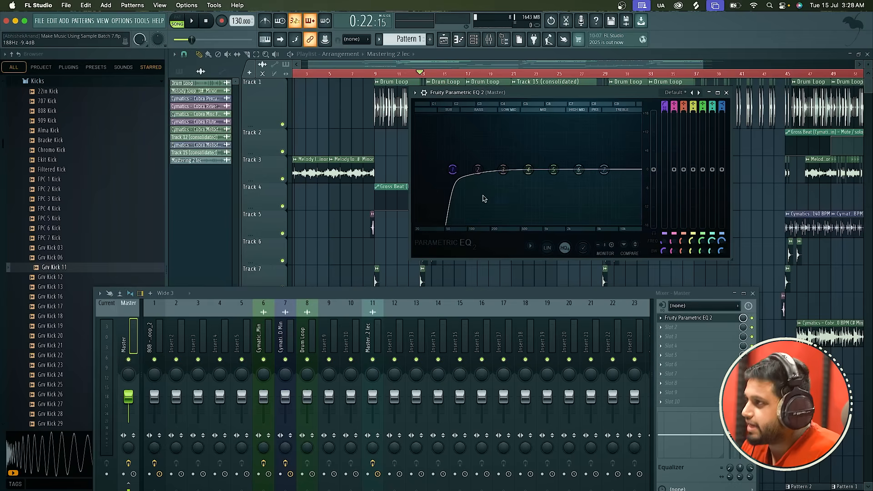
mouse_move(452, 170)
mouse_down()
mouse_move(416, 169)
mouse_move(438, 170)
mouse_up()
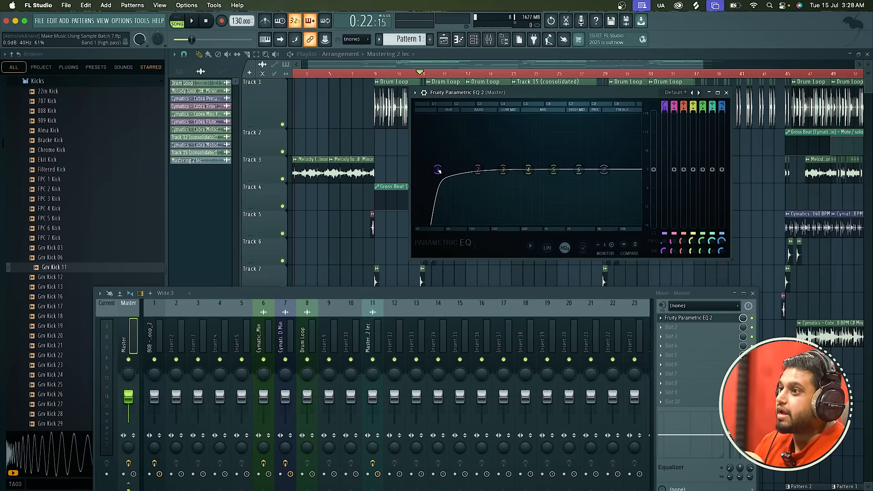
Try the band 1 high-pass cutoff in the low mids and at about 35 Hz, and return it to about 40 Hz.
drag(438, 170, 502, 169)
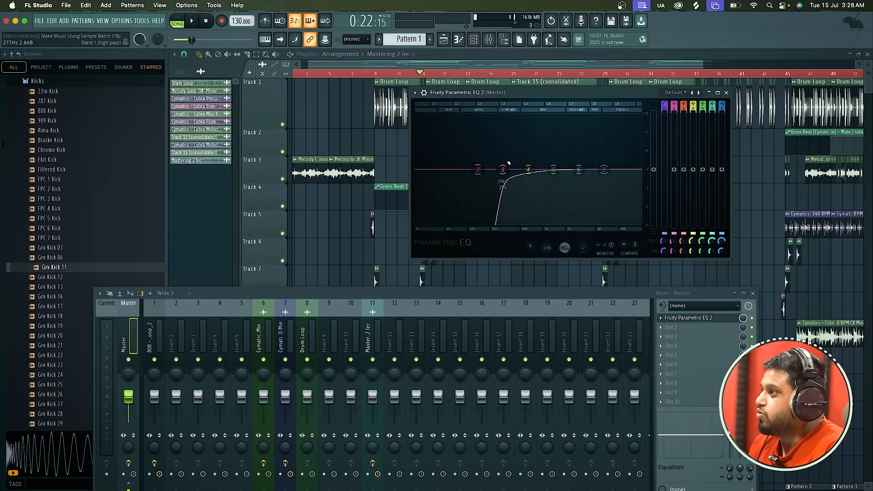
drag(503, 170, 431, 171)
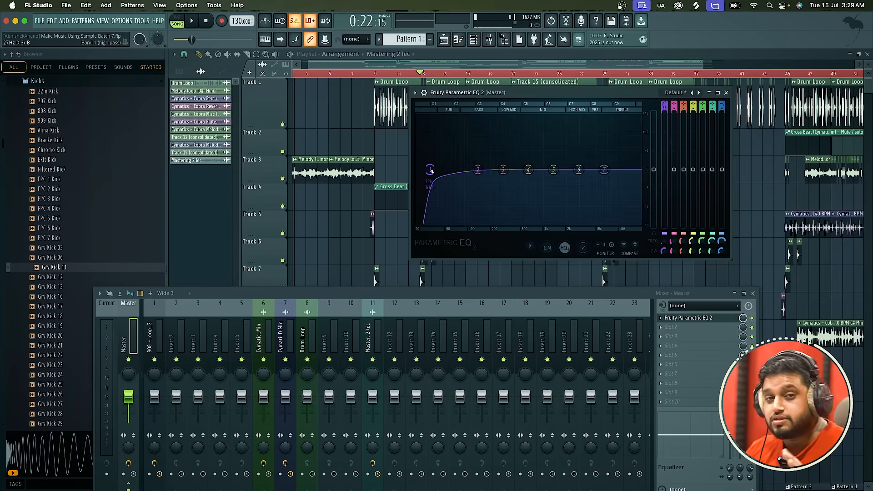
drag(430, 171, 434, 171)
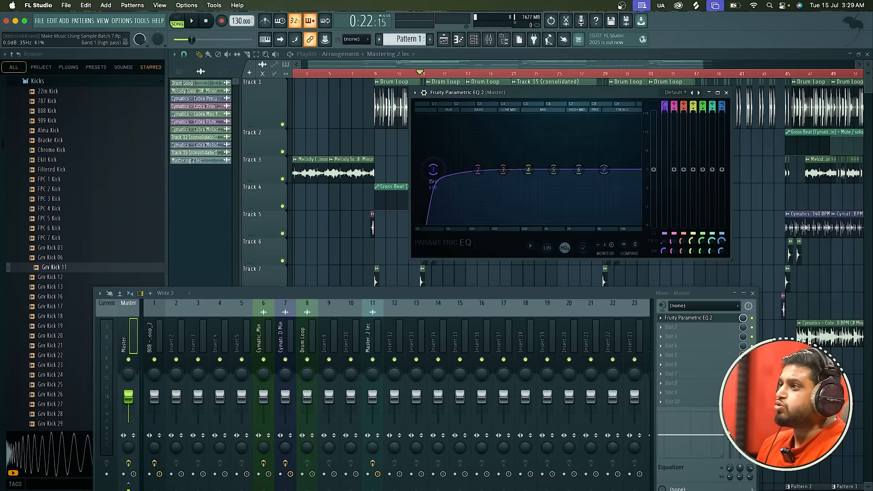
drag(434, 170, 432, 171)
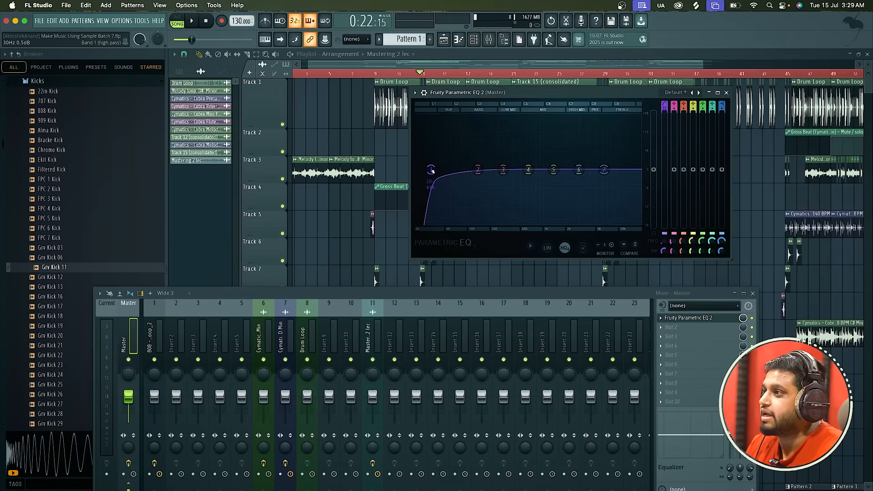
drag(430, 169, 439, 170)
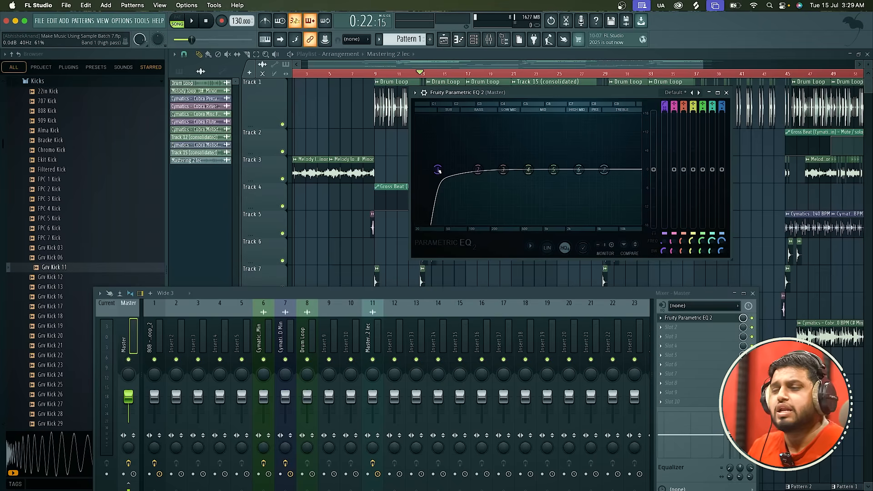
Change band 7 to a low-pass filter, move its cutoff to the top of the treble range and audition the arrangement.
right_click(604, 170)
mouse_move(619, 194)
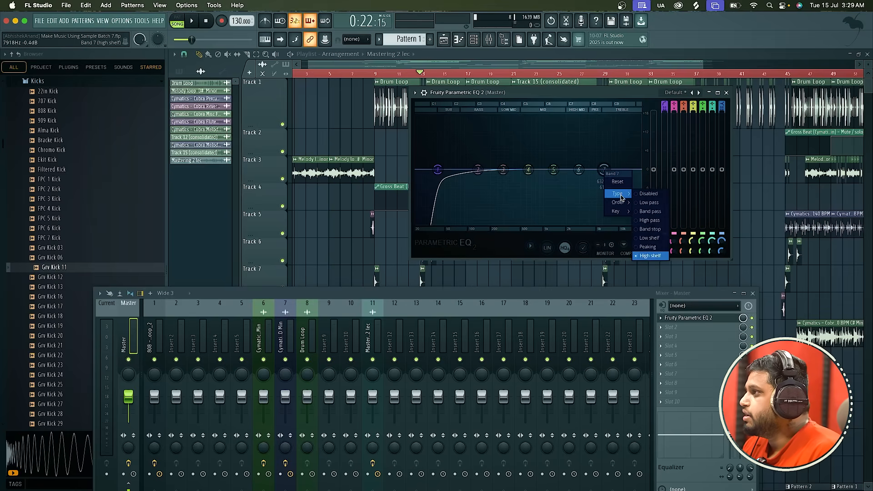
click(655, 202)
drag(605, 170, 639, 170)
key(space)
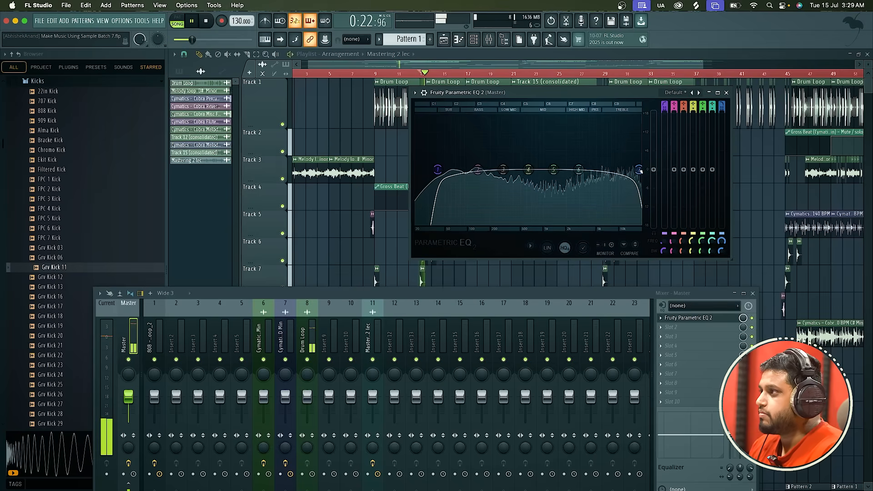
key(space)
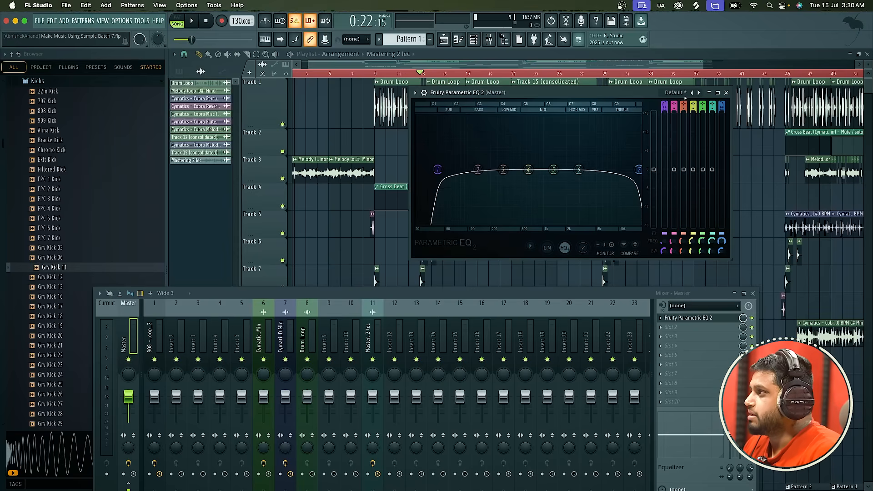
Load the 40Hz + 18kHz cut preset in the Master's EQ and audition the arrangement through it.
right_click(699, 93)
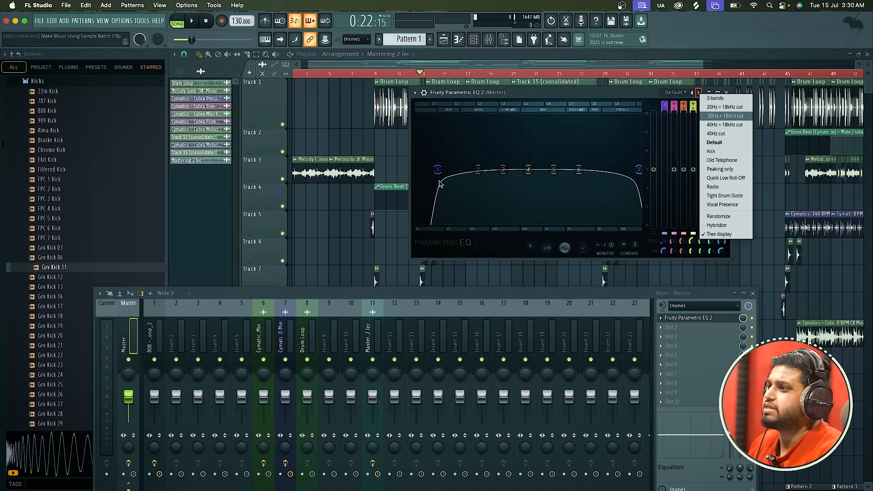
click(712, 126)
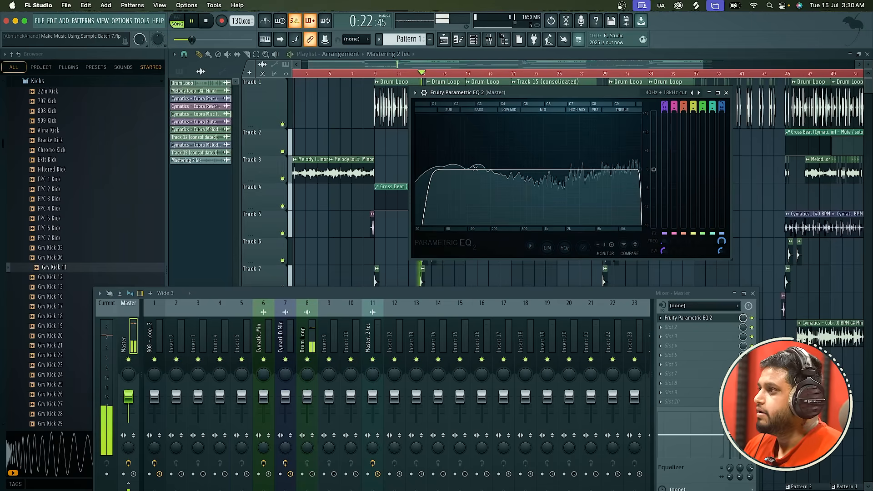
right_click(700, 93)
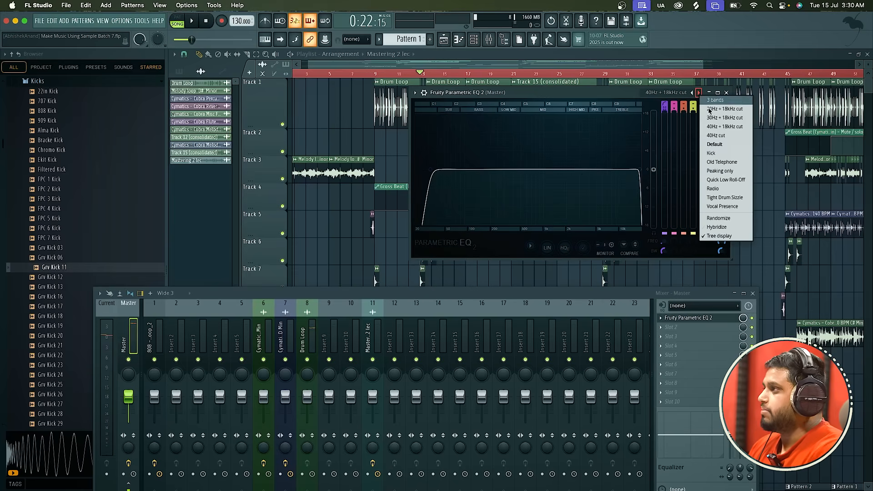
click(718, 127)
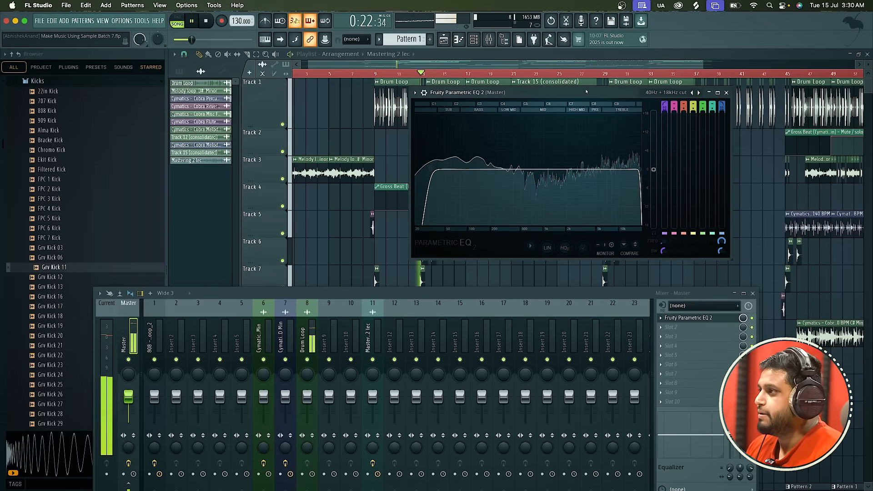
key(space)
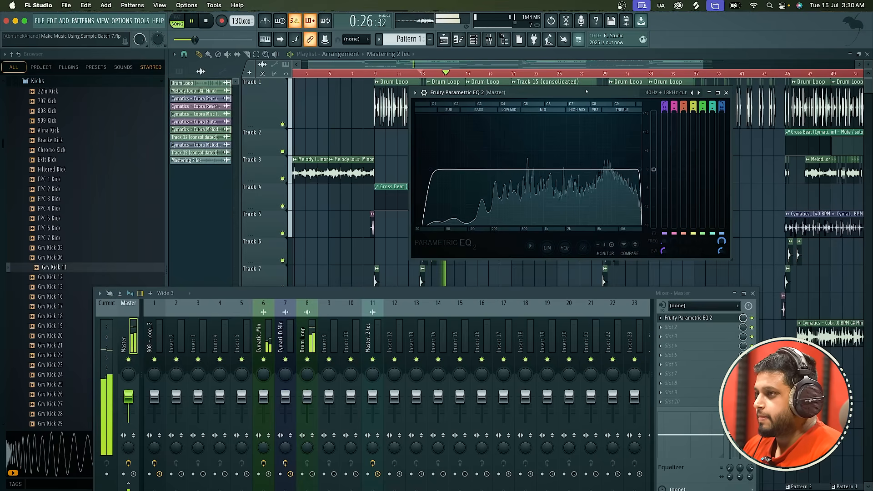
key(space)
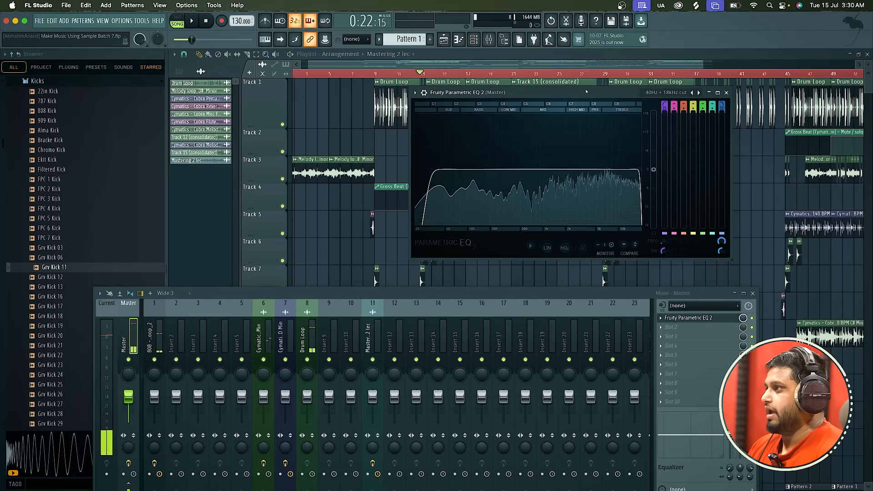
Close the EQ window and load Fruity Balance into the Master's second effect slot, keeping its window clear above the mixer.
click(727, 92)
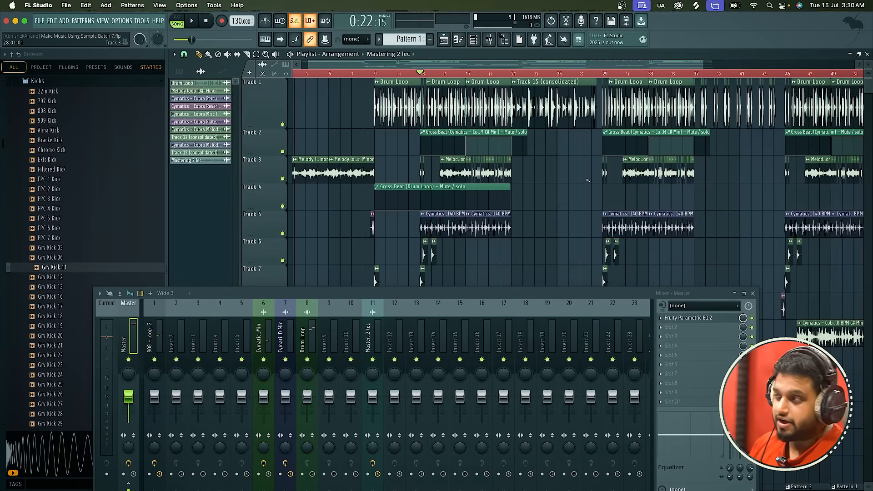
drag(551, 298, 556, 160)
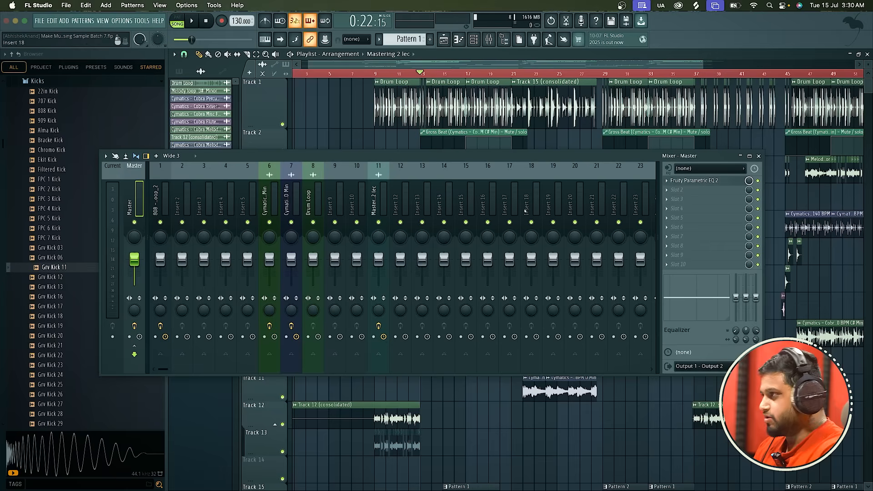
click(679, 190)
click(543, 30)
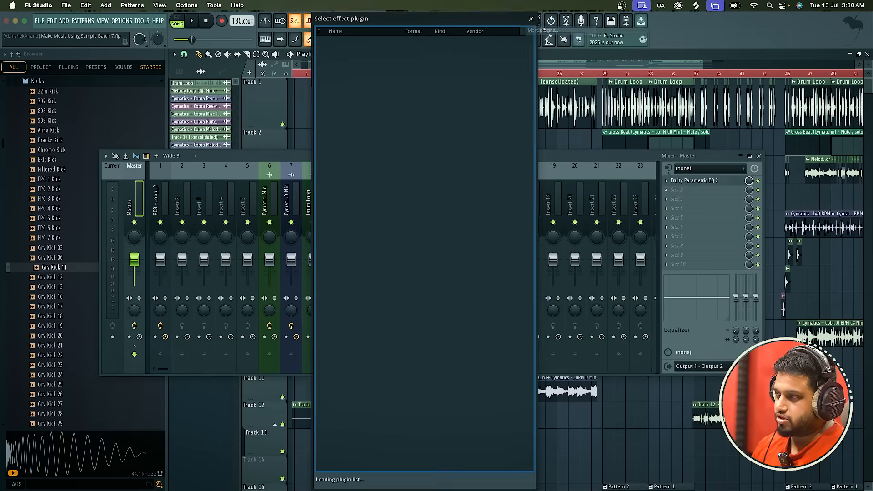
text(bala)
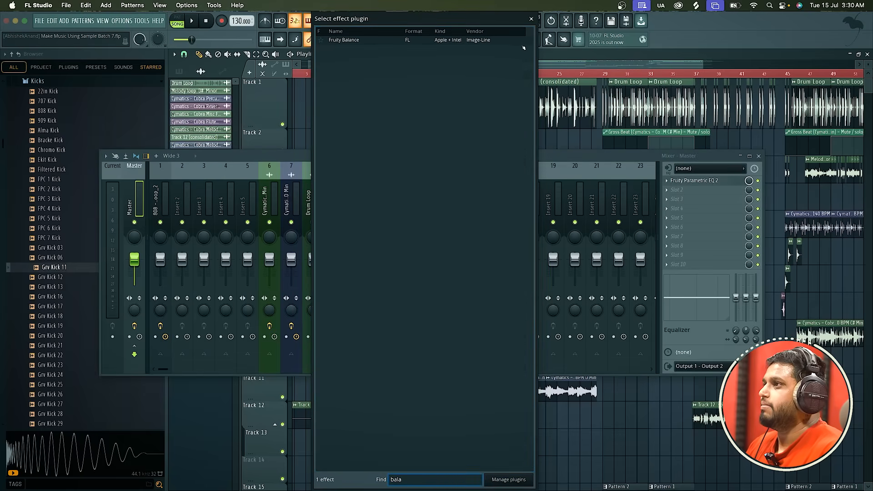
double_click(521, 41)
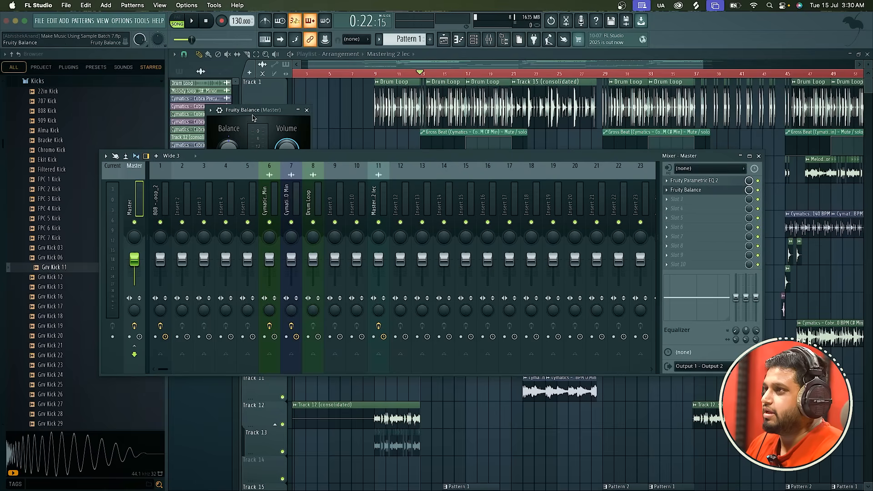
drag(345, 155, 346, 186)
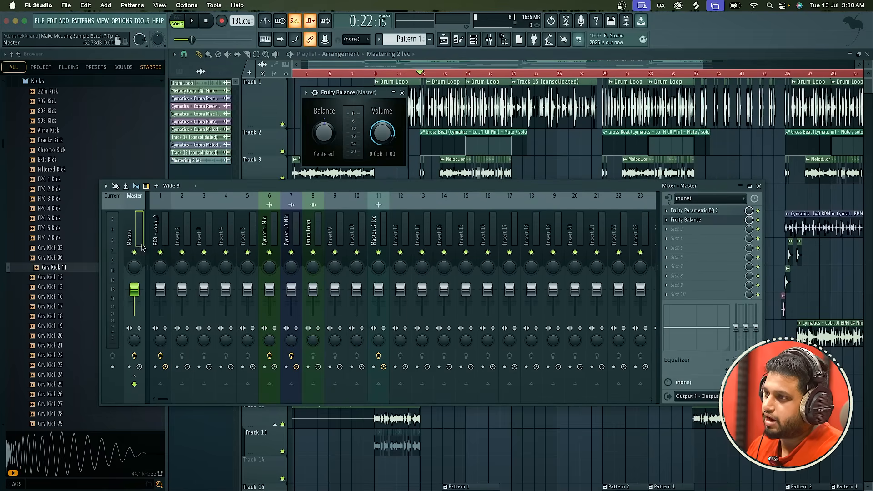
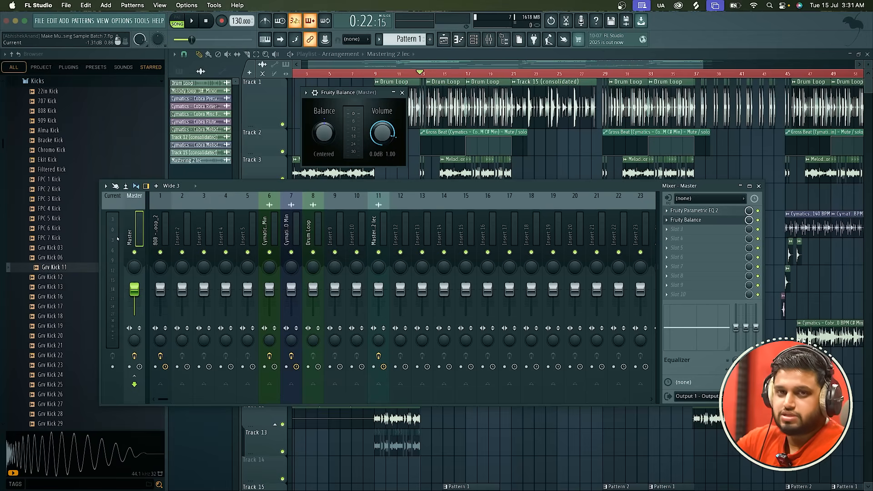
Lower the Fruity Balance volume to about -5.2 dB while auditioning the arrangement, and close its window.
key(space)
drag(382, 133, 382, 159)
key(space)
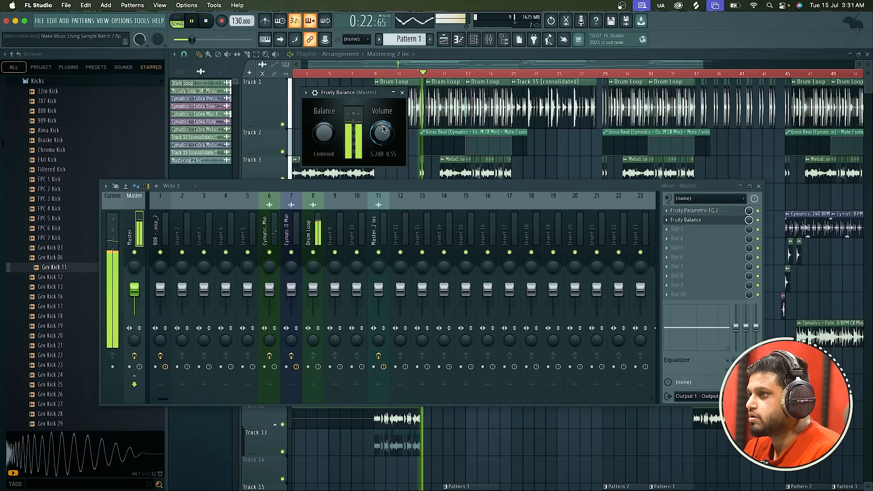
key(space)
drag(383, 131, 383, 127)
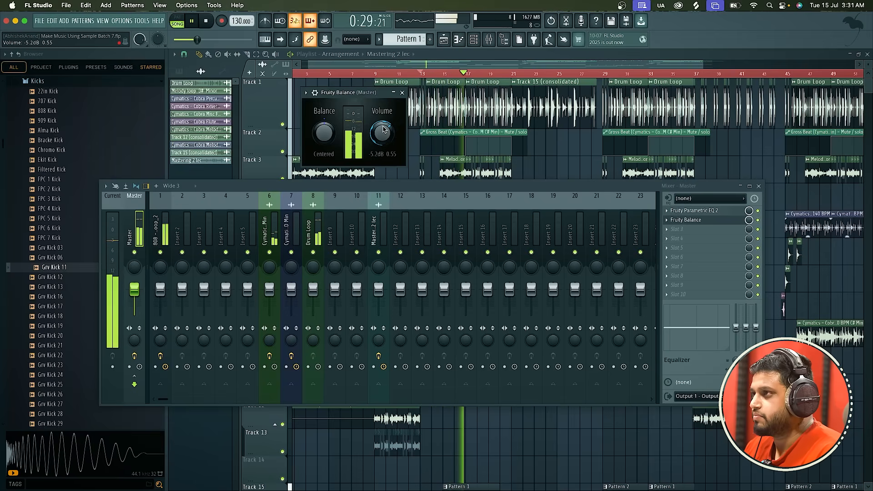
key(space)
click(402, 92)
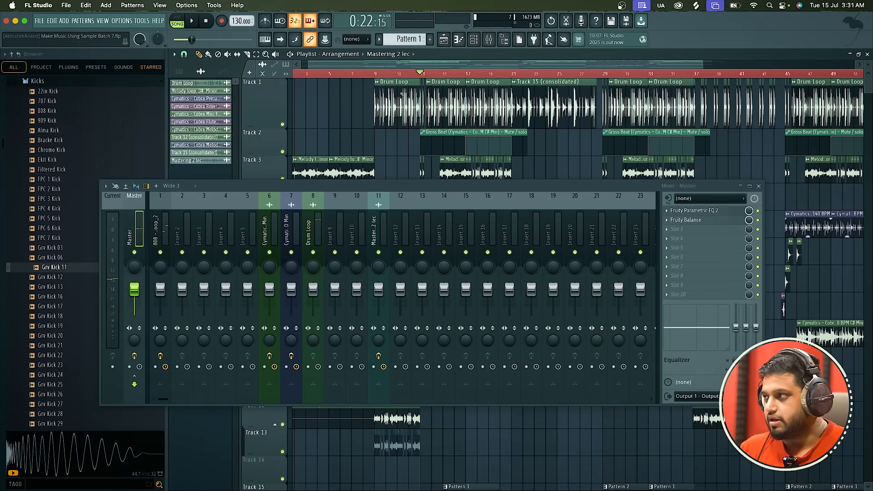
Replace Fruity Balance in the Master's second slot with Maximus, arranging the mixer and Maximus windows so both are clear.
click(667, 221)
mouse_move(678, 229)
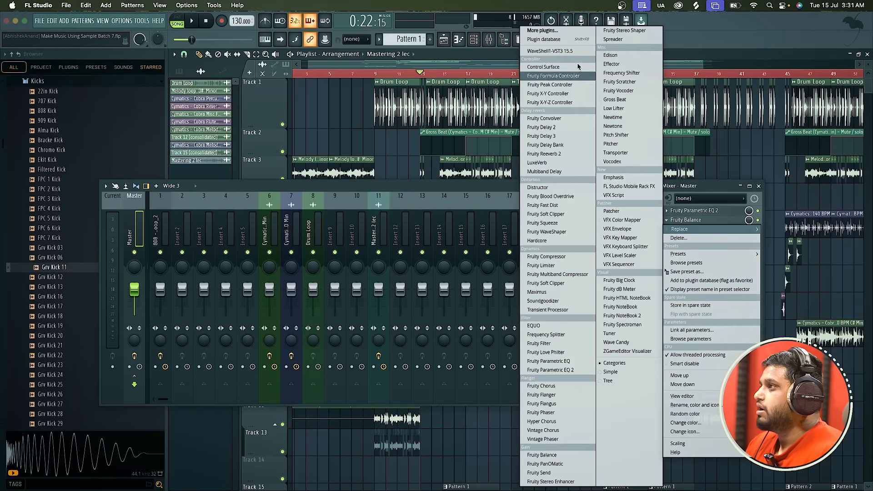
click(571, 32)
text(ma)
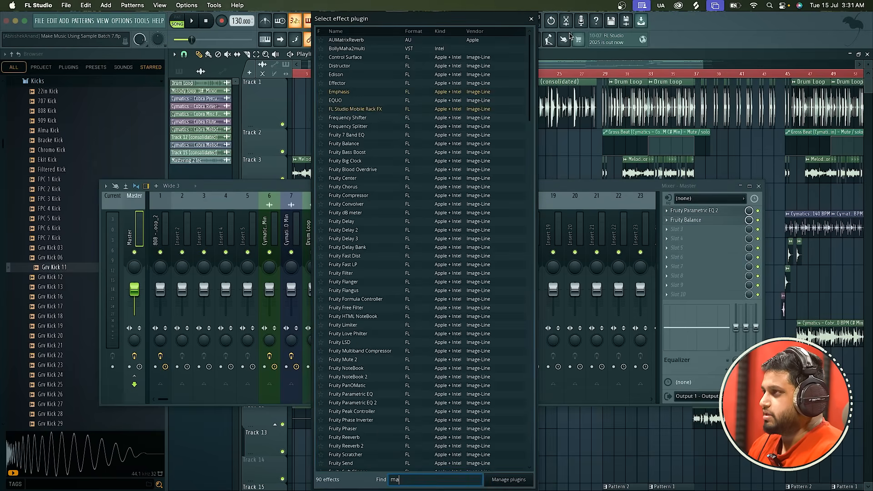
text(x)
key(Return)
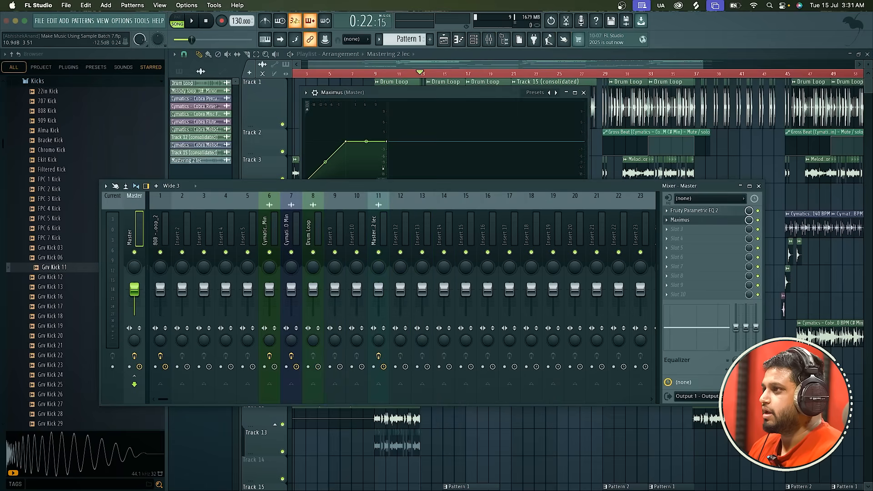
drag(379, 188, 343, 286)
drag(401, 98, 390, 100)
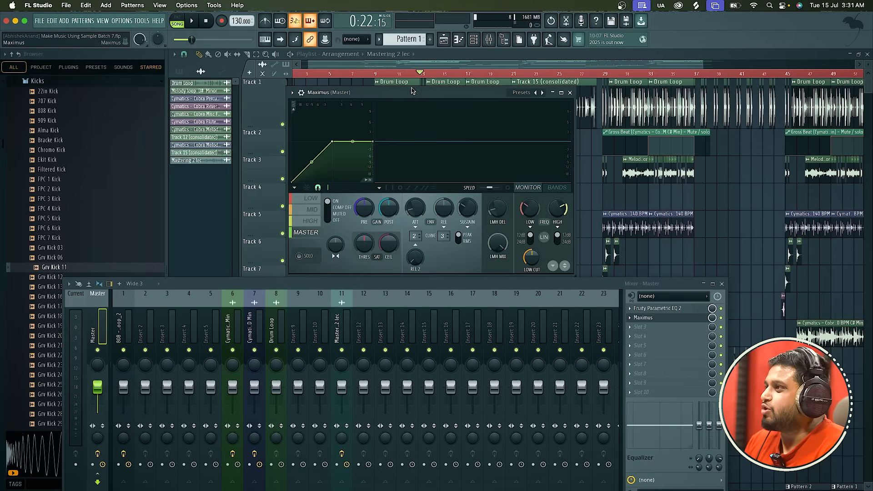
Close the Maximus window, move Maximus to the third slot, bypass it and audition the arrangement.
click(654, 318)
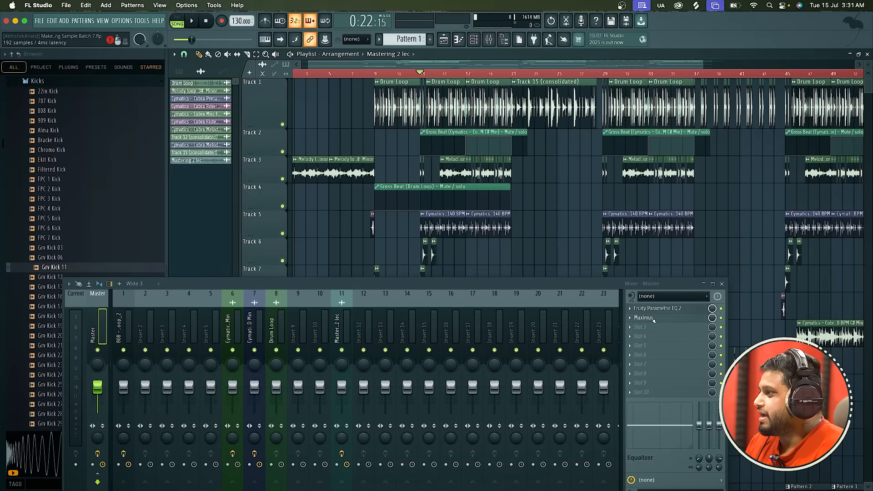
drag(653, 319, 654, 328)
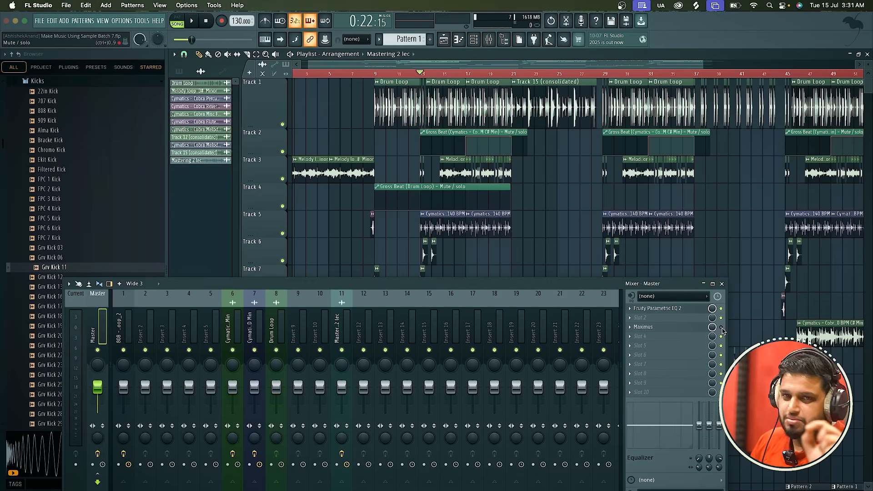
key(space)
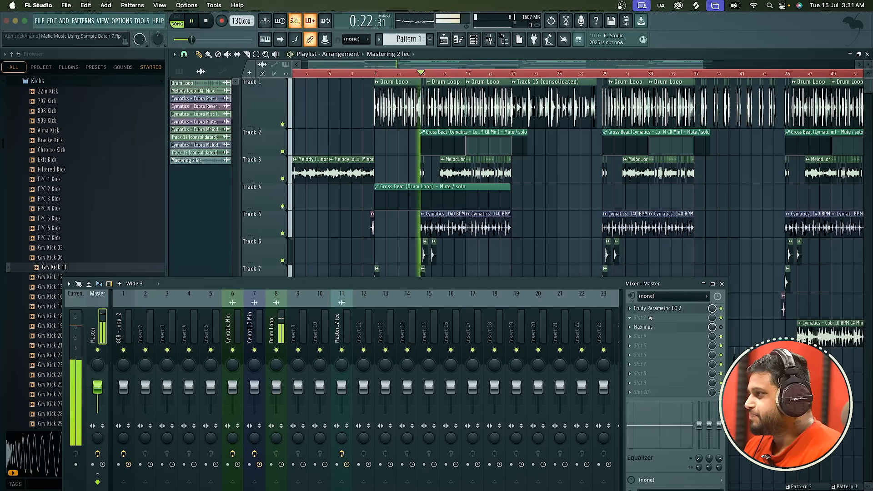
Load Fruity Limiter into the Master's second slot and try a lower compressor threshold while playing the arrangement.
click(637, 319)
click(773, 32)
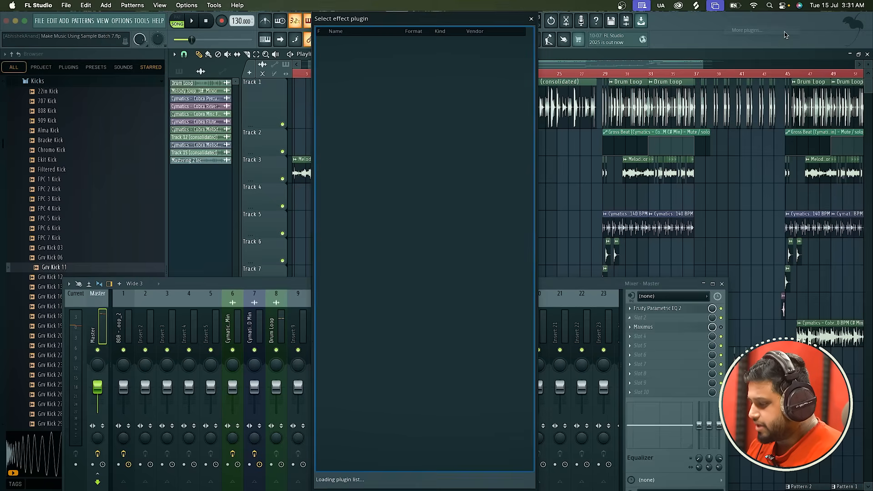
text(limi)
double_click(509, 49)
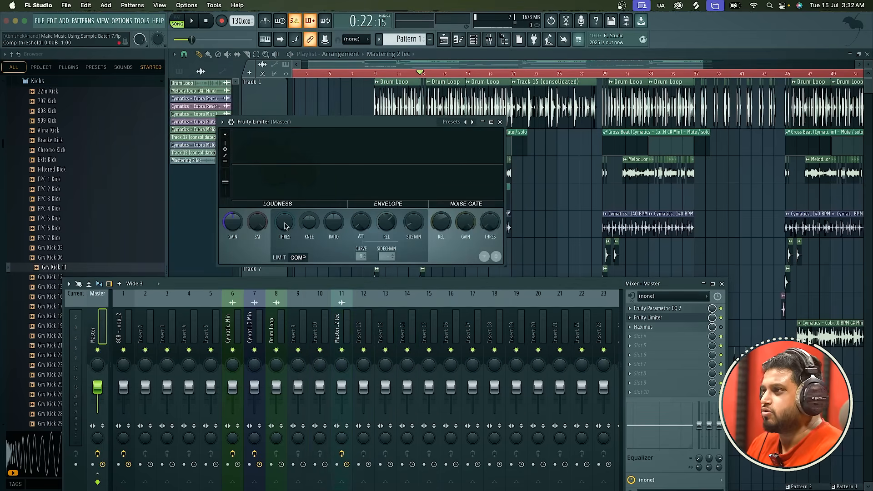
drag(285, 221, 285, 236)
key(space)
key(space)
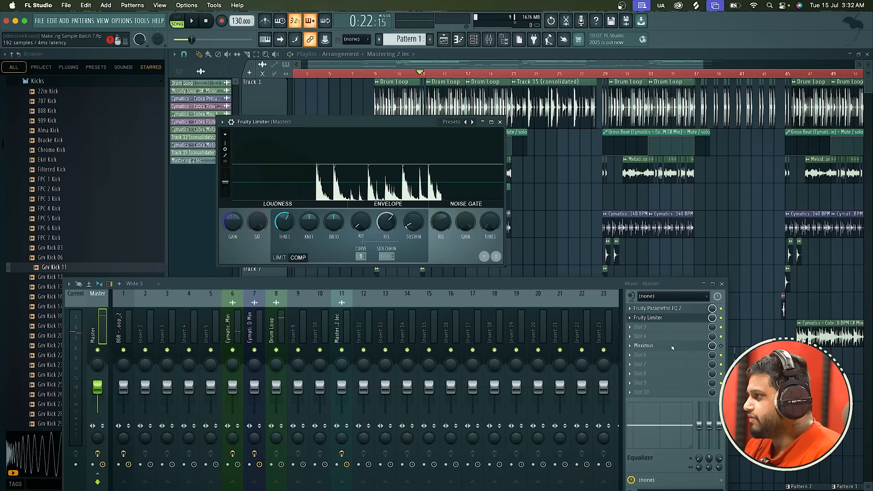
Undo the Limiter and Maximus changes back to Fruity Balance in the second slot, and close its window.
key(super+z)
key(super+z)
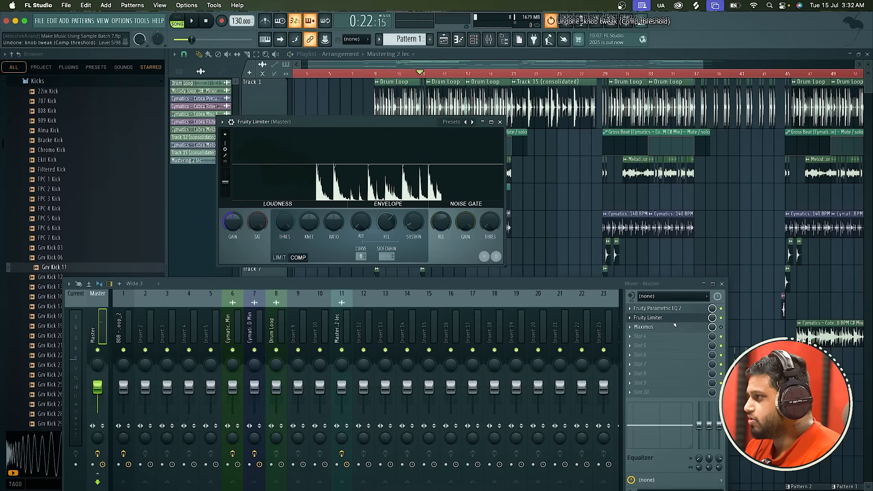
key(super+z)
key(super+z)
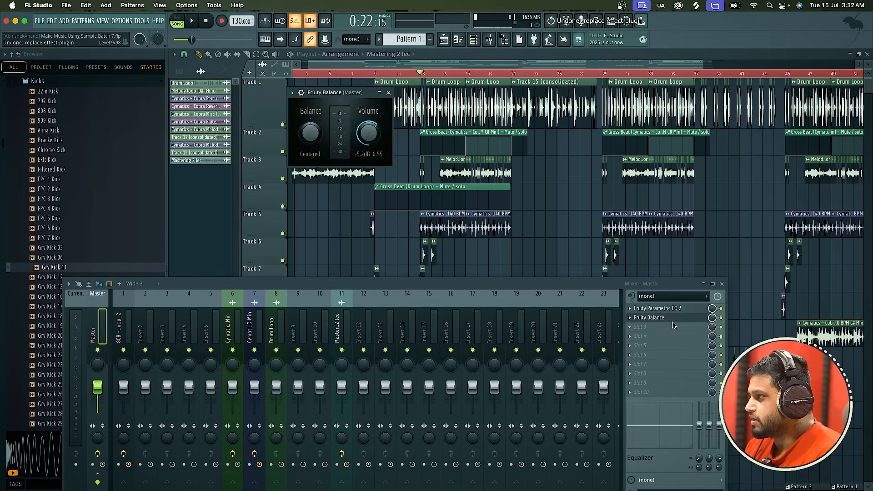
click(390, 93)
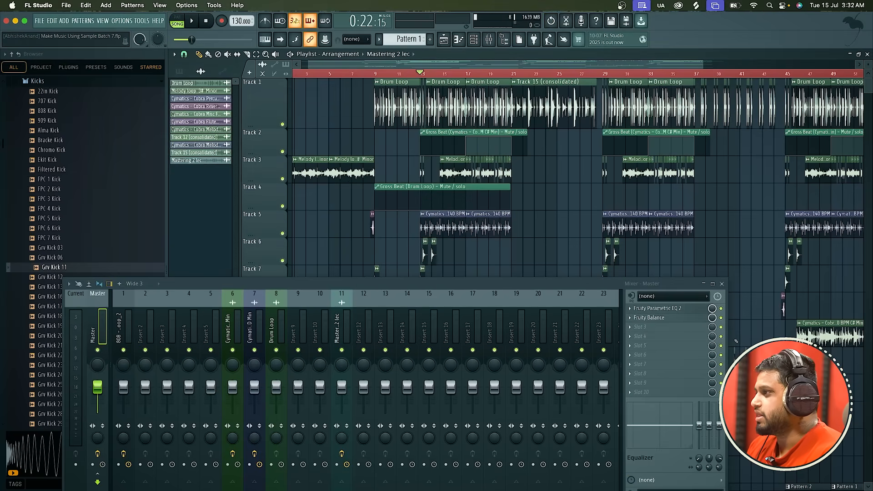
Load Fruity Limiter into the Master's third effect slot and place its window clear above the mixer.
click(670, 328)
click(776, 33)
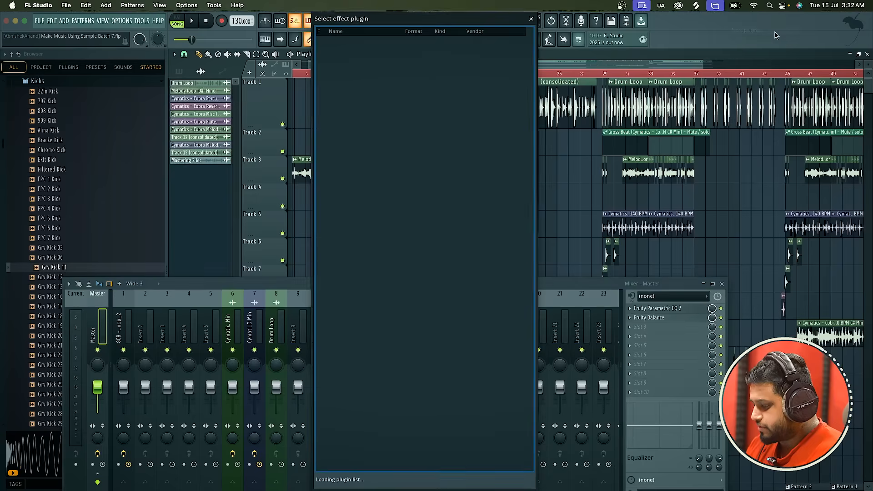
text(limi)
double_click(478, 50)
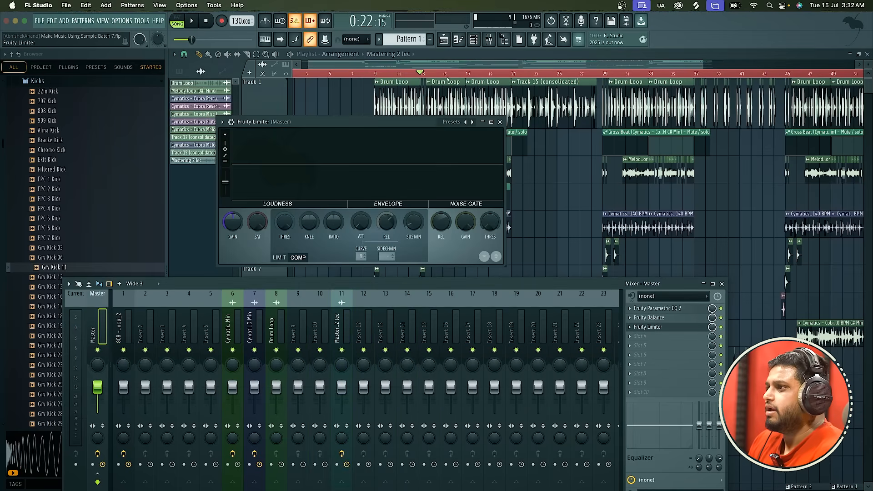
drag(377, 125, 434, 110)
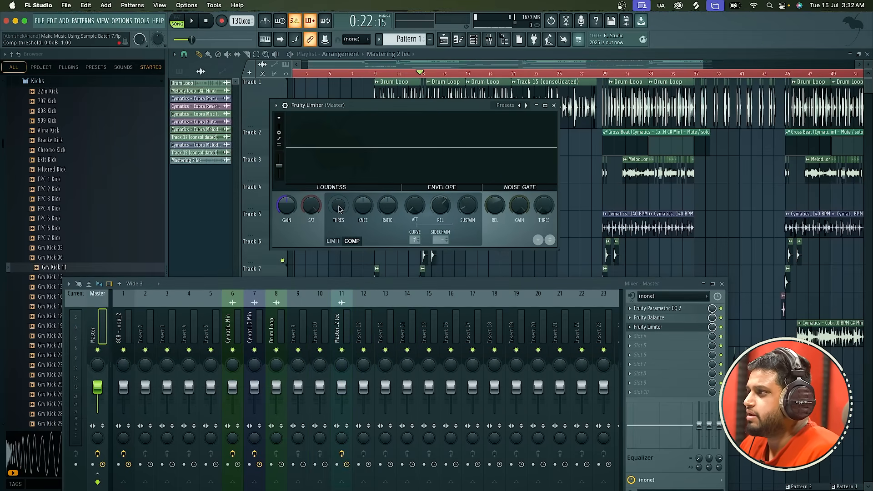
Lower the limiter's compressor threshold, raise its ratio and set the attack to 6.55 ms during playback, and close its window.
key(space)
drag(340, 208, 340, 236)
drag(387, 206, 387, 200)
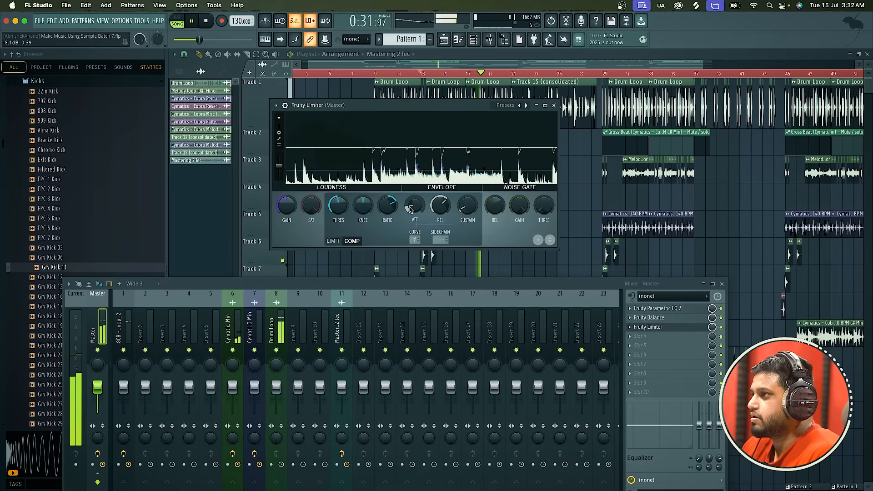
scroll(410, 207, up, 4)
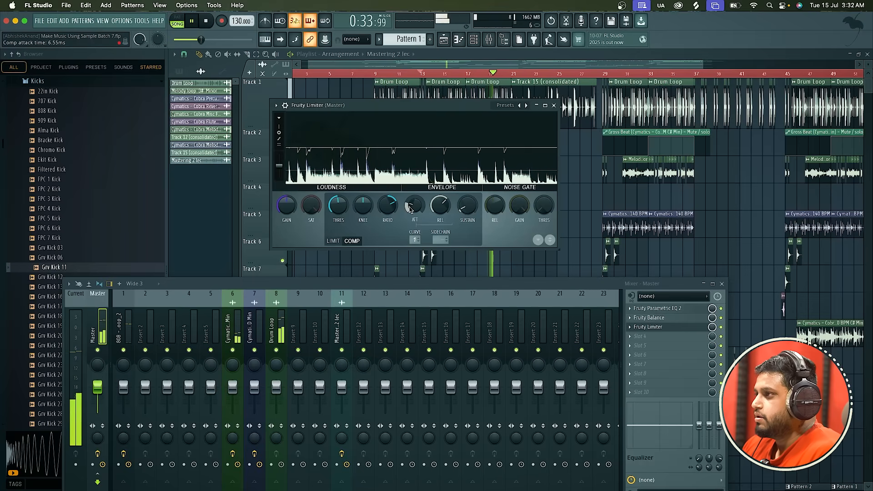
key(space)
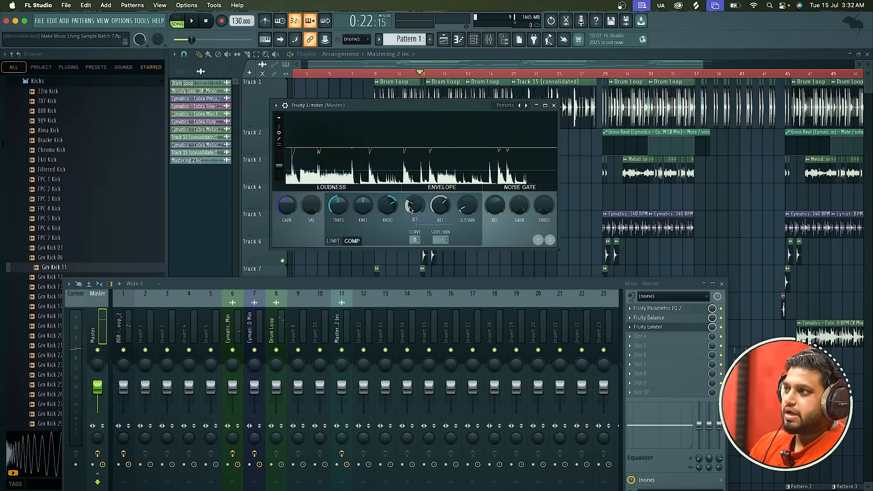
key(space)
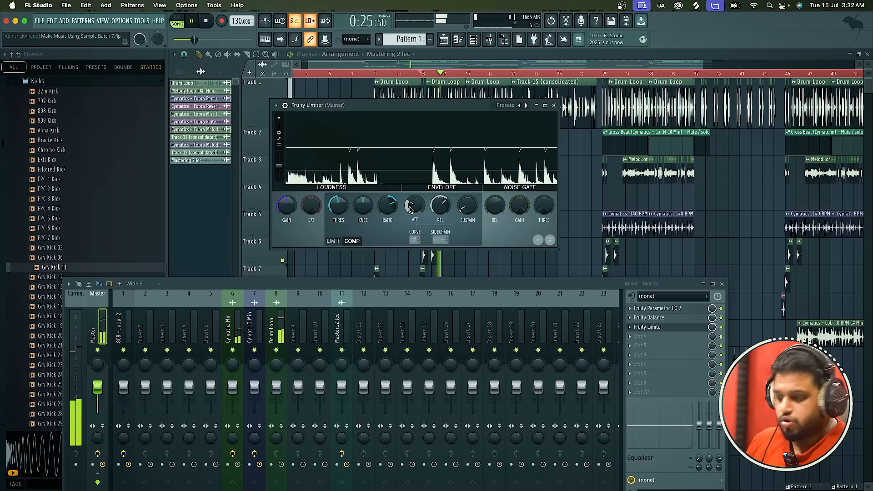
key(space)
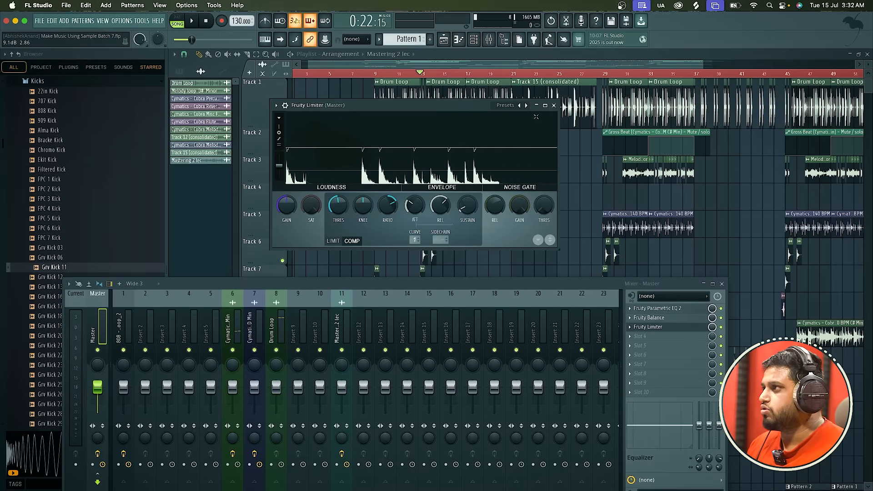
click(553, 106)
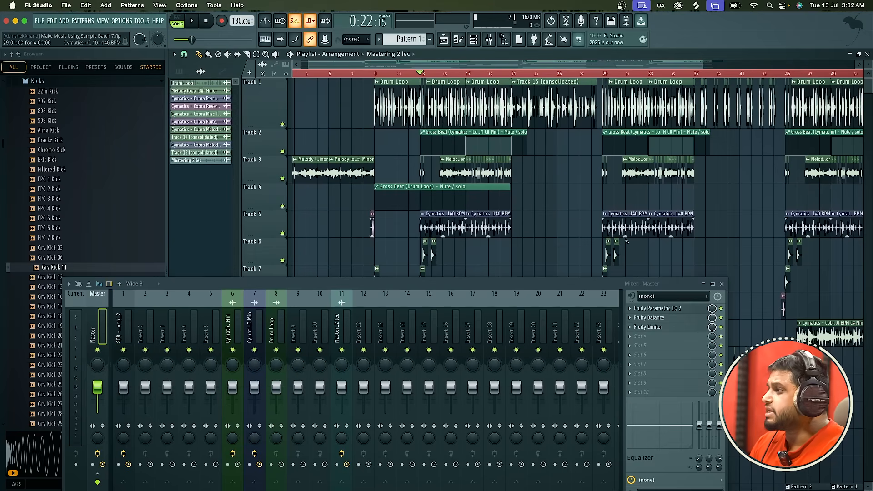
Load Maximus into the Master's fourth effect slot and place its window clear above the mixer.
click(641, 336)
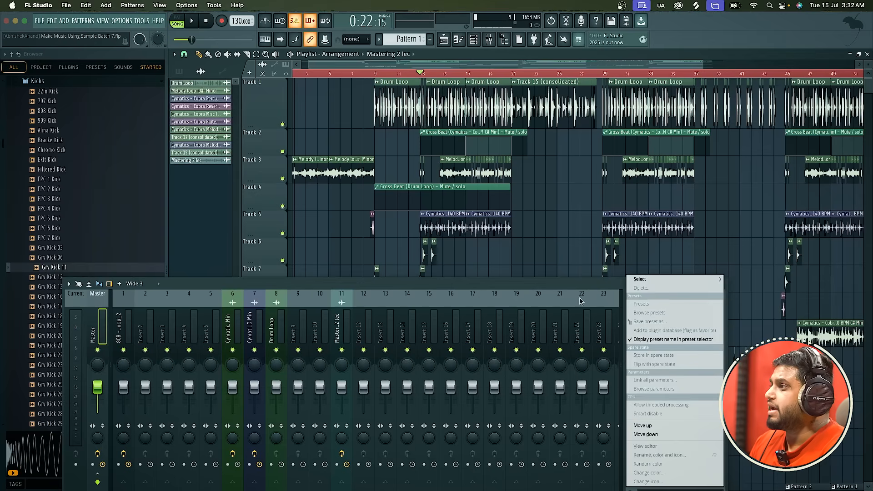
click(581, 300)
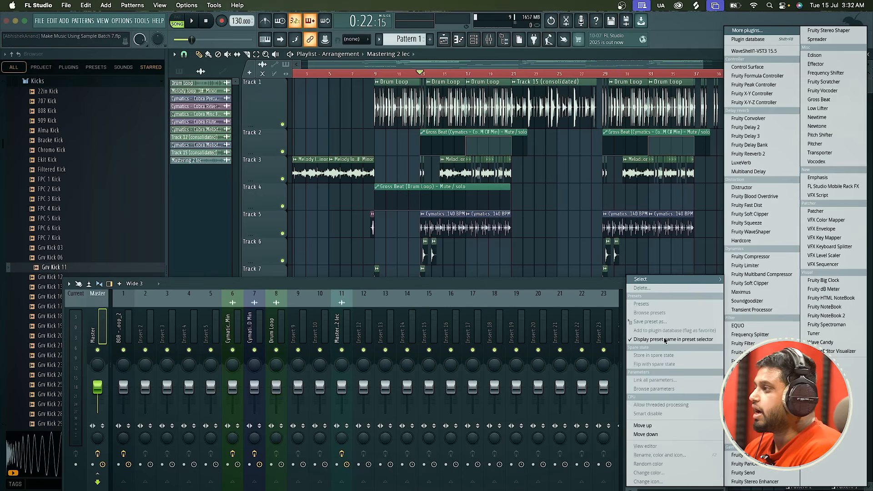
click(760, 31)
text(maxi)
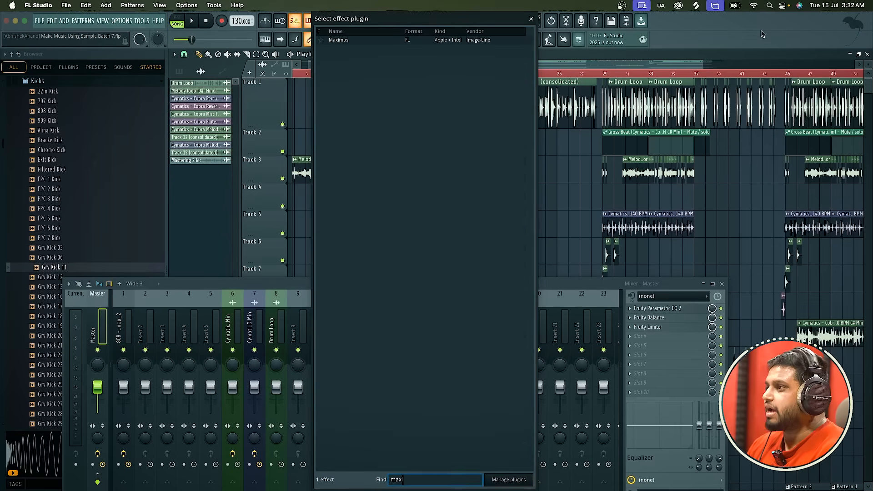
double_click(450, 40)
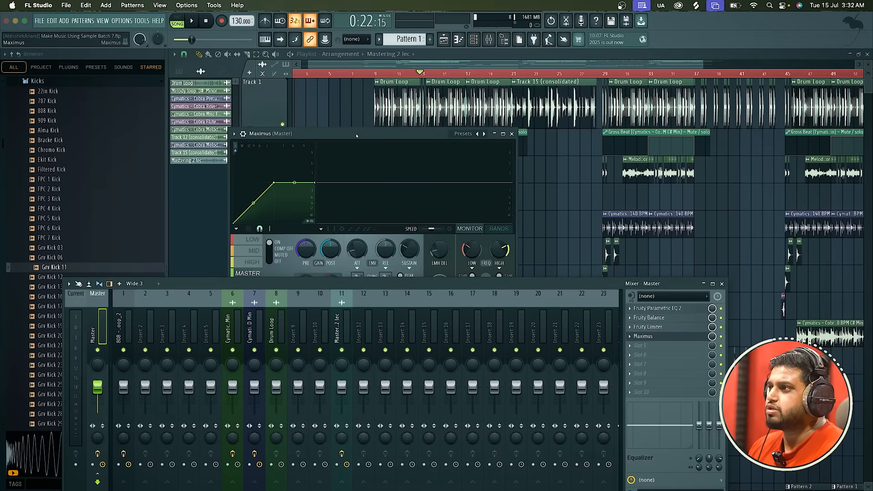
drag(355, 134, 401, 57)
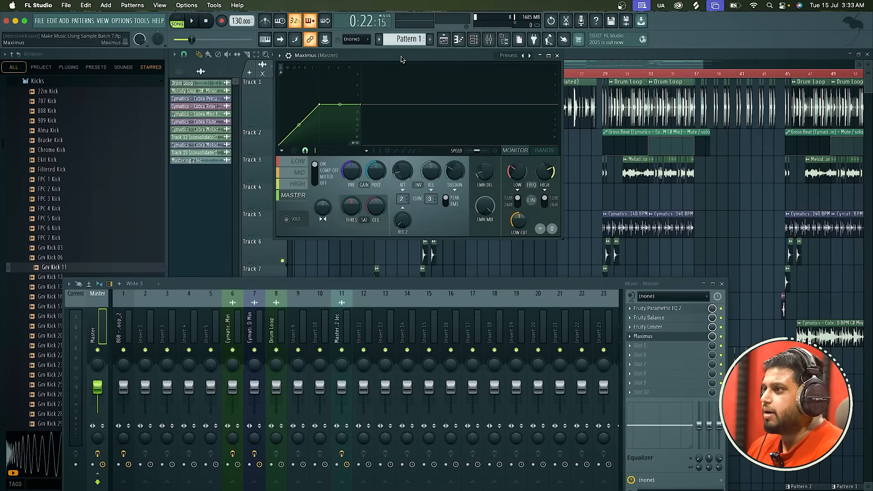
Solo the LOW band in Maximus, bend its curve into a soft compression arc with a lowered end, and audition it with and without solo.
click(295, 161)
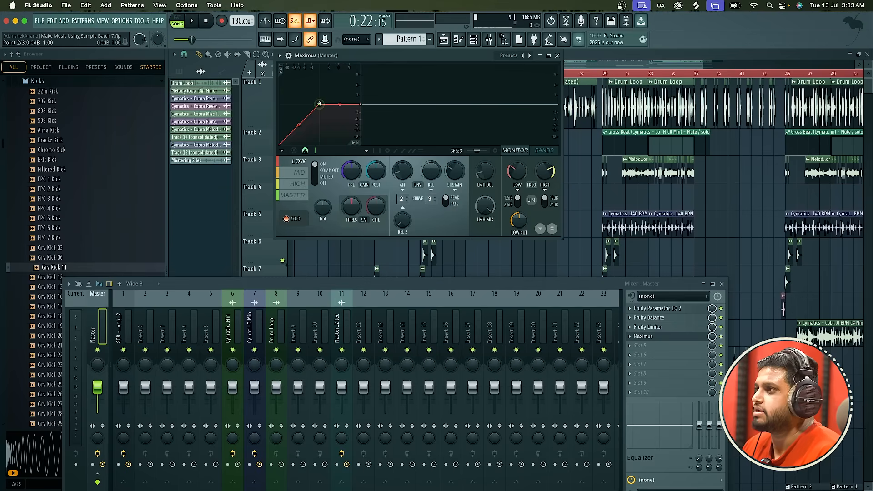
drag(319, 103, 294, 137)
key(space)
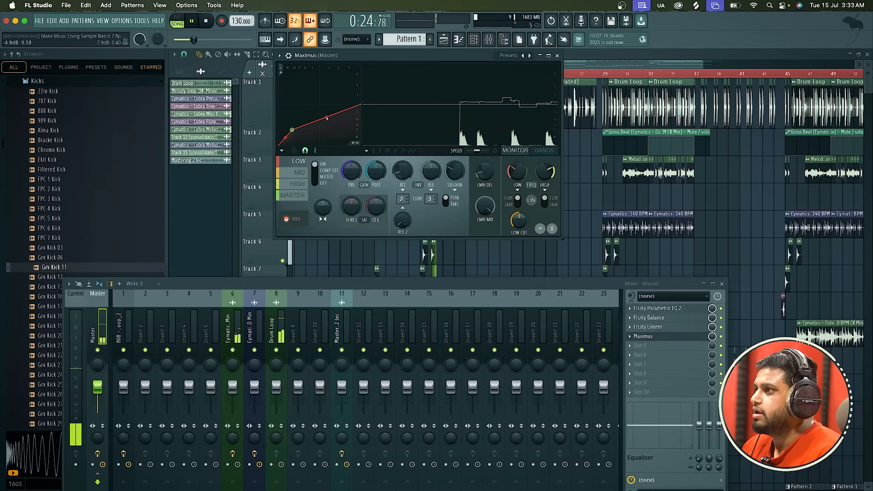
drag(360, 104, 326, 113)
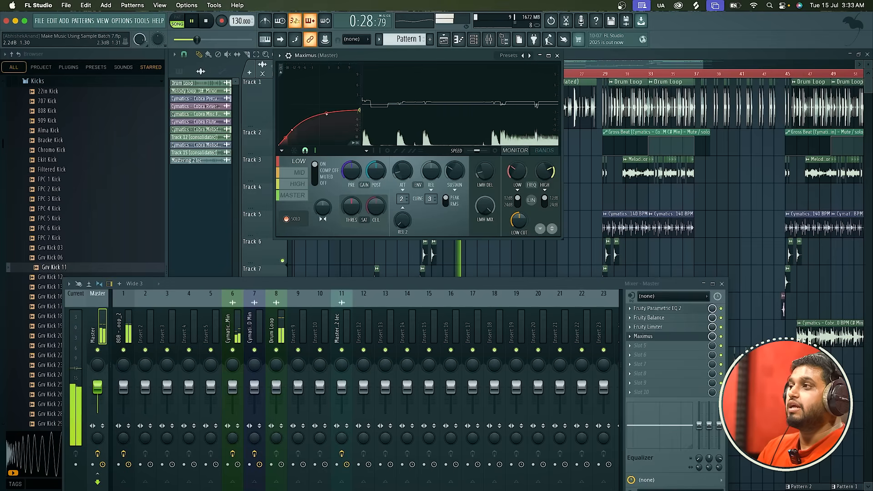
key(space)
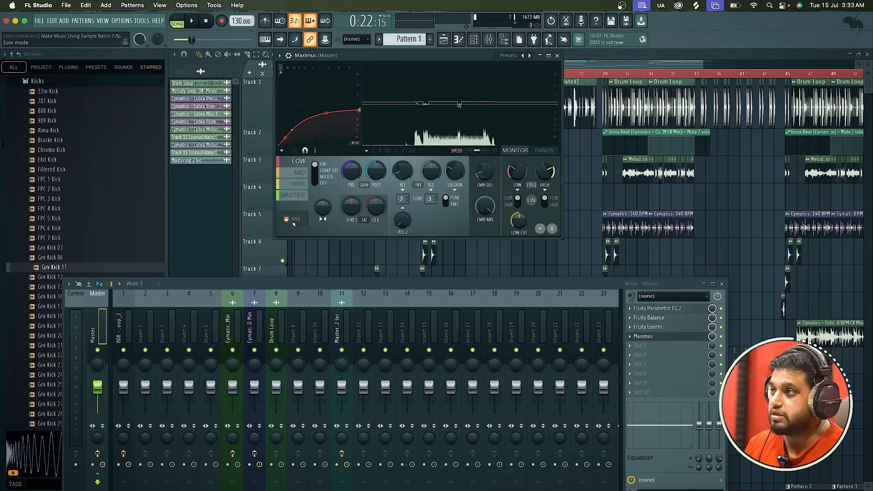
key(space)
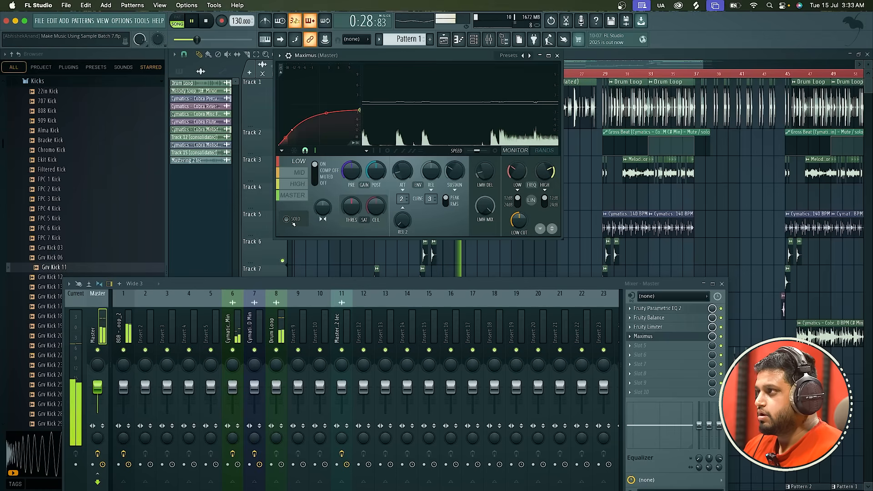
Stop playback, reset Maximus to its Default preset with the LOW band selected, and briefly check the Fruity Limiter settings.
key(space)
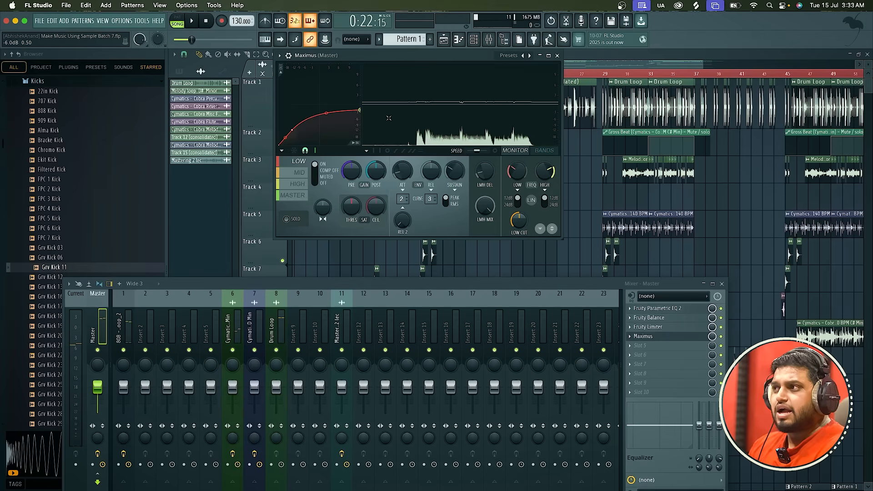
click(530, 55)
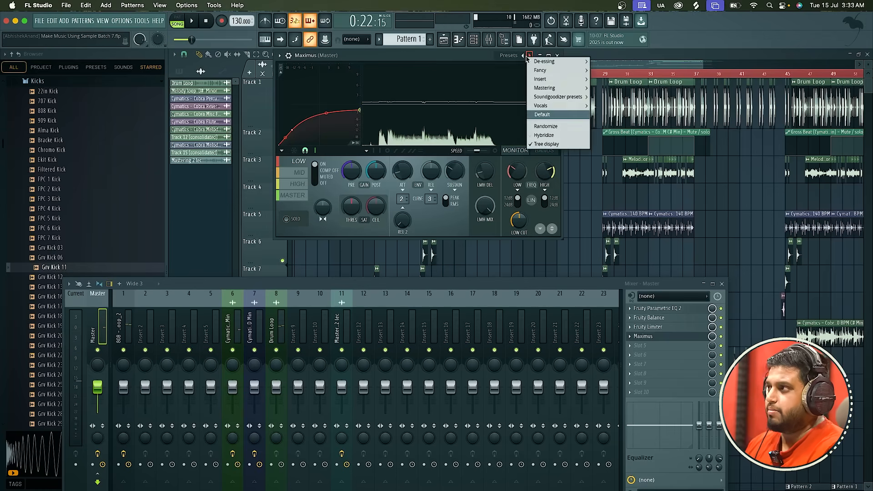
click(541, 114)
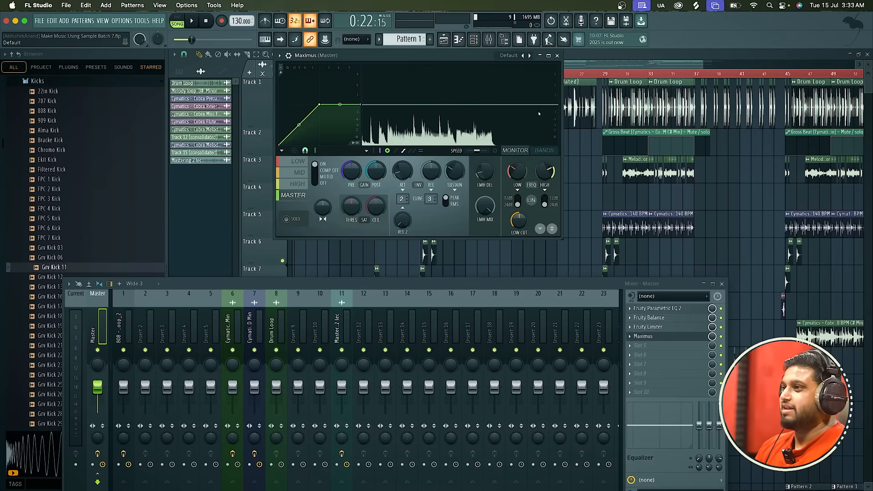
click(290, 164)
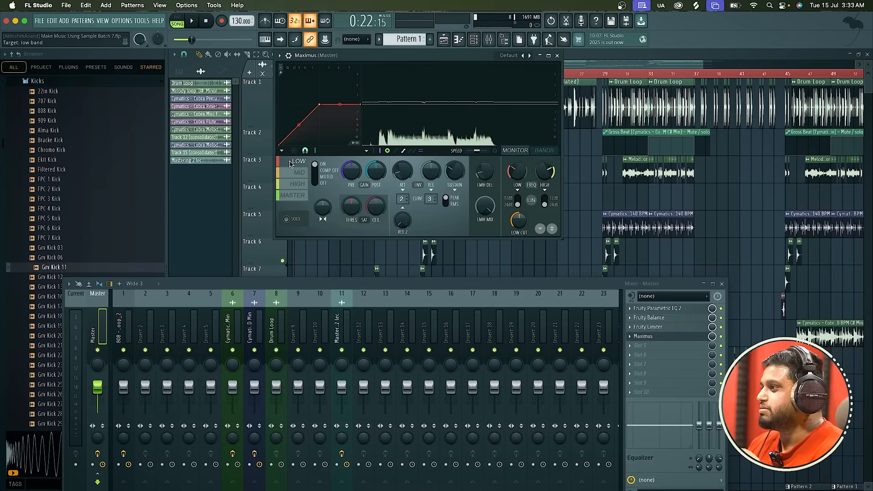
click(667, 328)
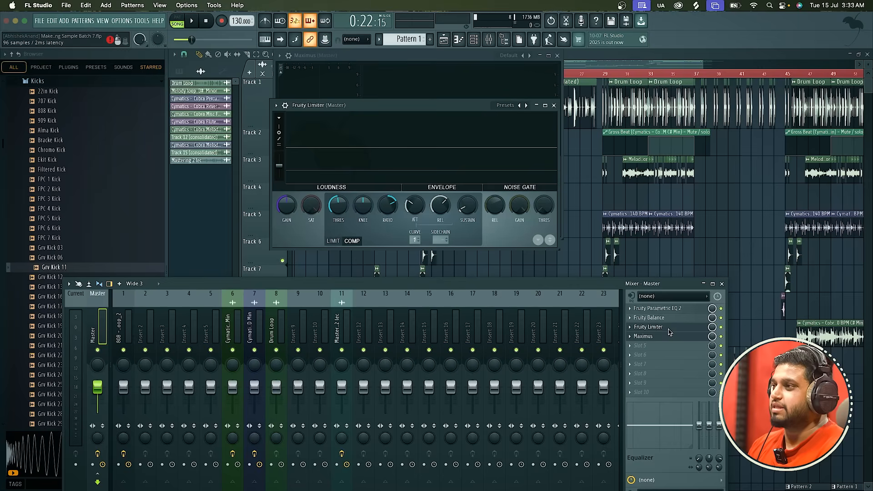
click(554, 106)
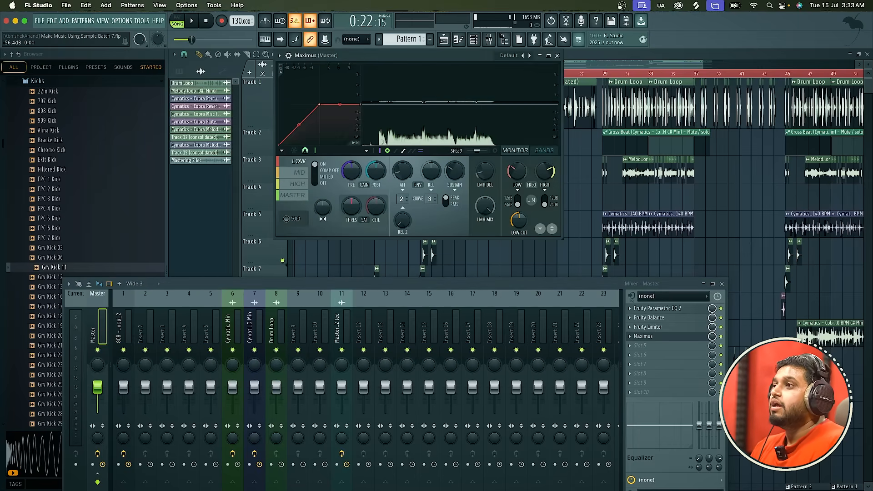
Shift the Maximus window slightly down, solo its LOW band and audition the bass alone.
drag(388, 55, 388, 75)
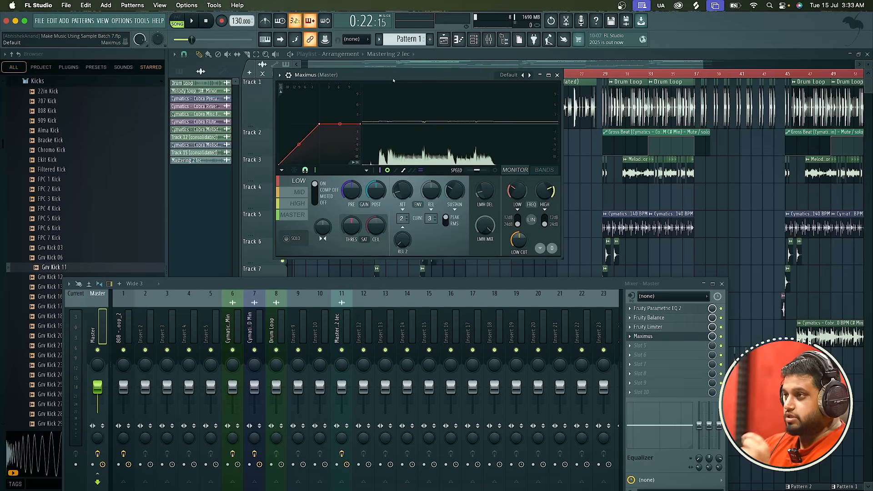
click(286, 239)
key(space)
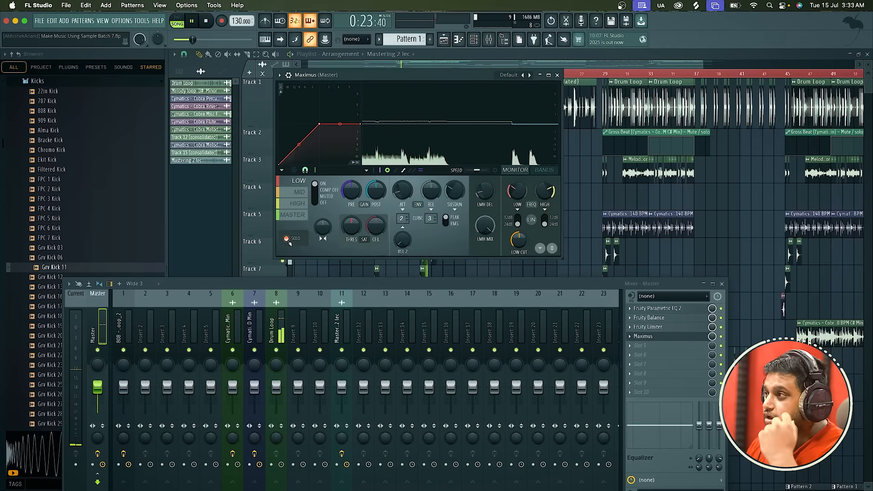
key(space)
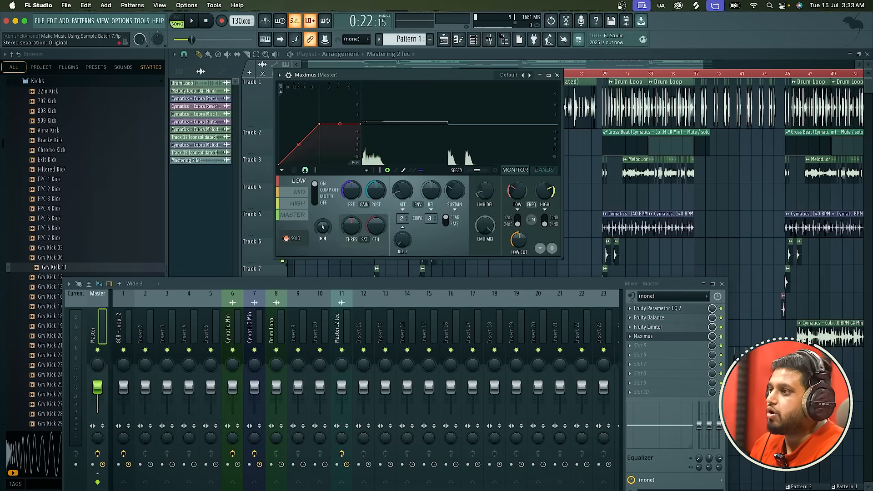
Set the LOW band's stereo separation to about 54% merged, auditioning the soloed band along the way.
mouse_move(322, 226)
mouse_down()
mouse_move(323, 237)
mouse_move(322, 218)
mouse_up()
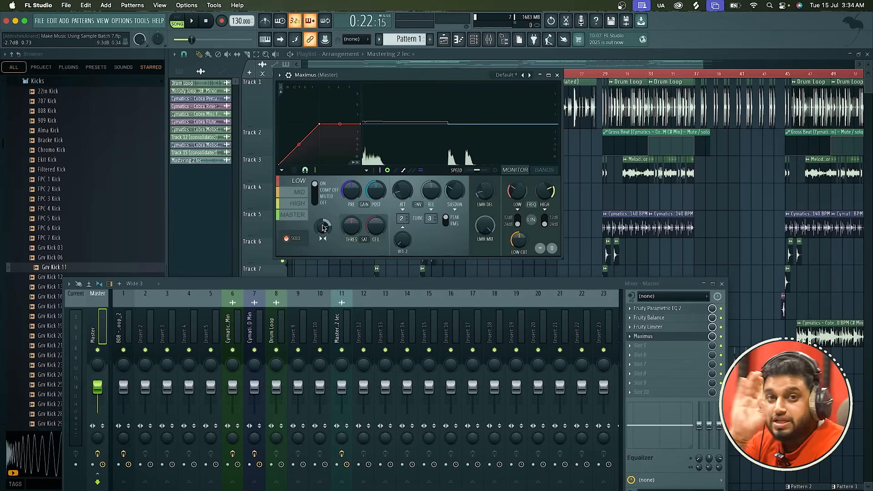
key(space)
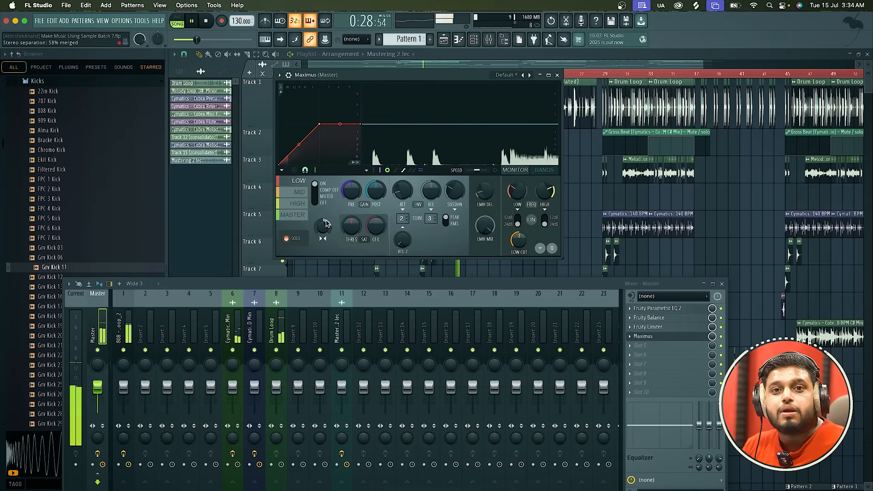
key(space)
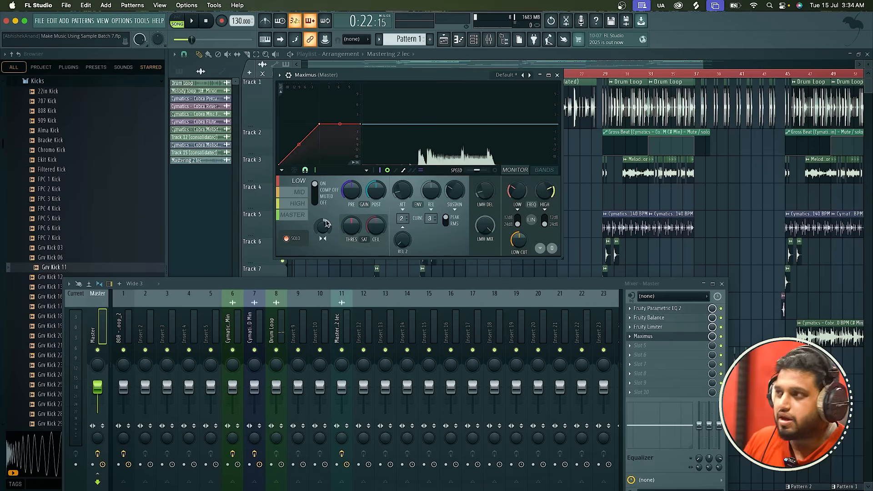
drag(325, 223, 326, 201)
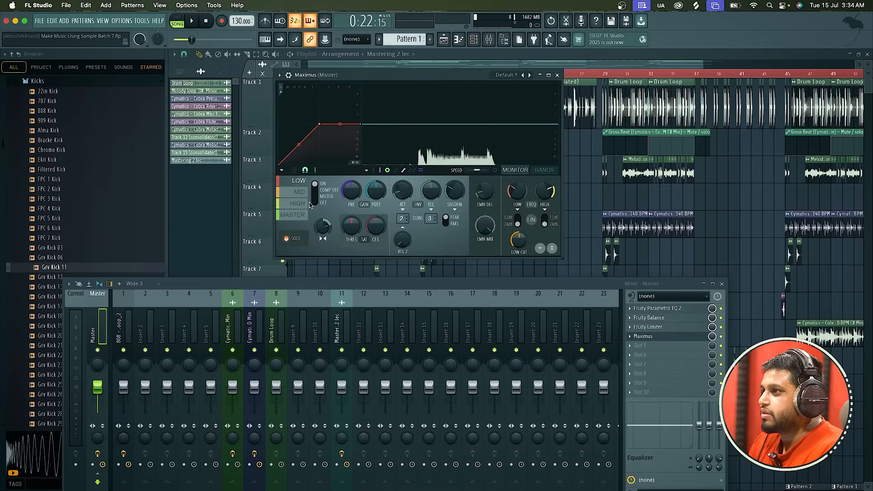
Set the MID band's stereo separation to 14% separated and audition the band soloed.
click(300, 192)
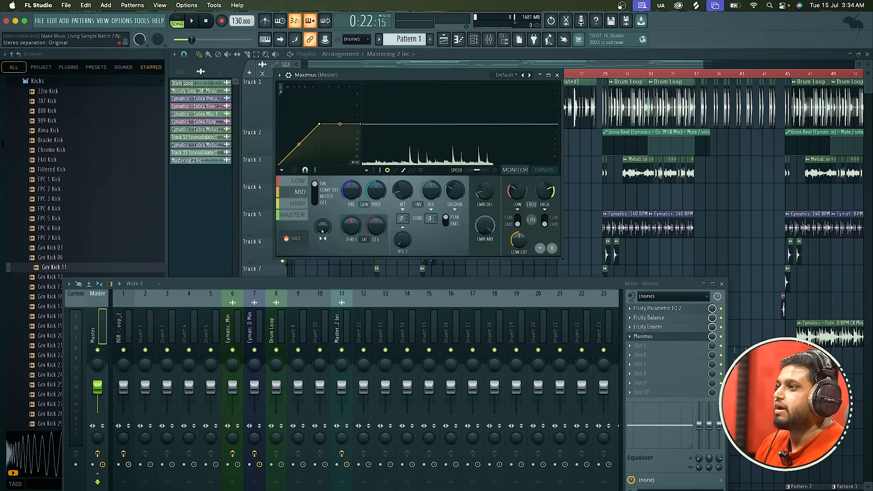
drag(323, 230, 322, 238)
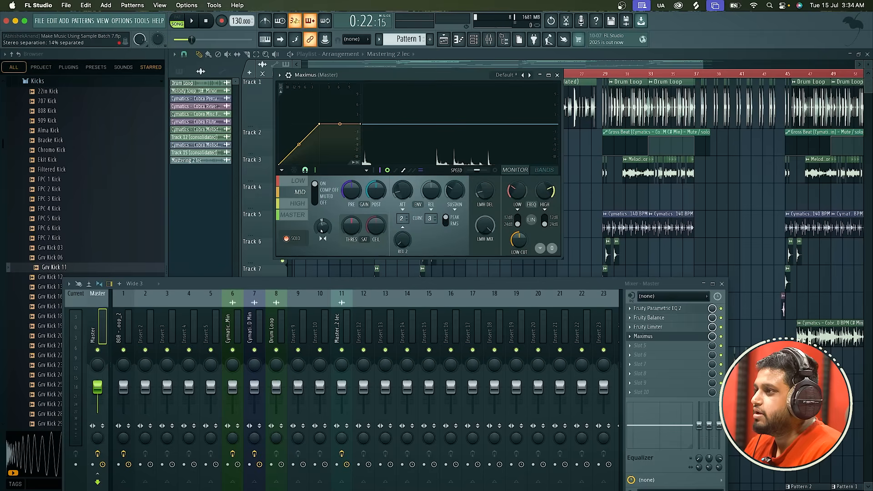
key(space)
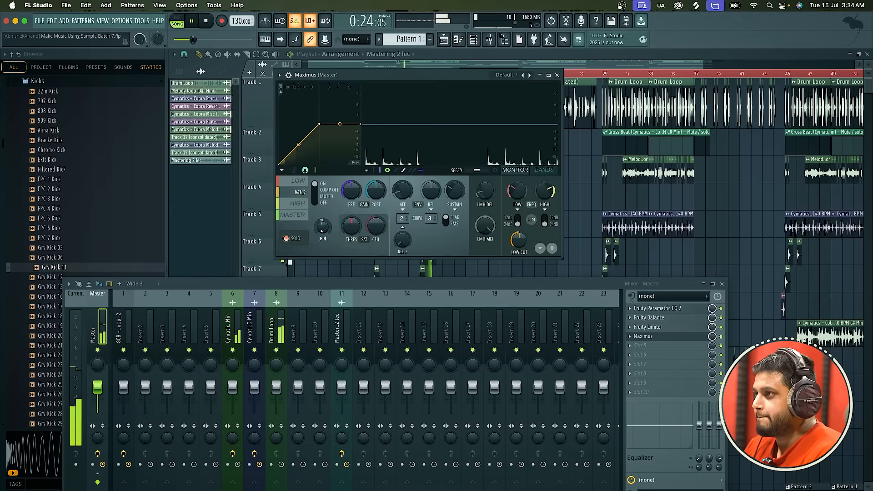
key(space)
Set the HIGH band's stereo separation to 21% separated, turn solo off and audition the full mix.
click(298, 203)
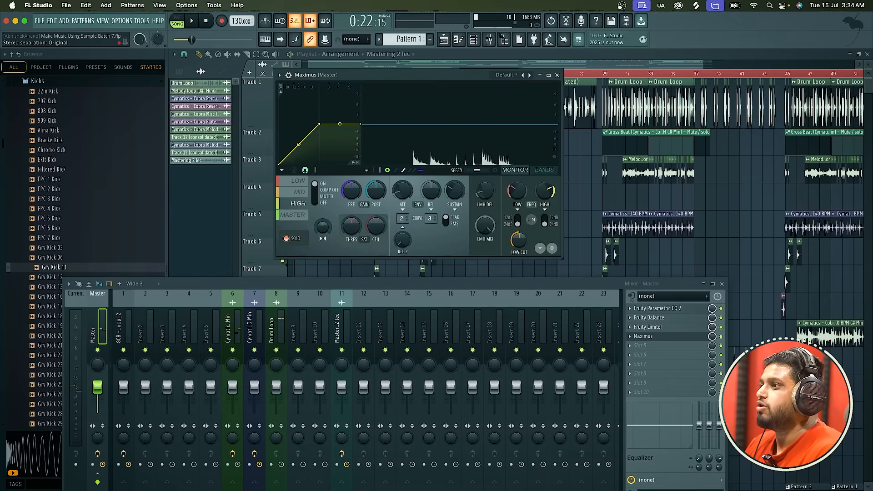
drag(323, 226, 323, 218)
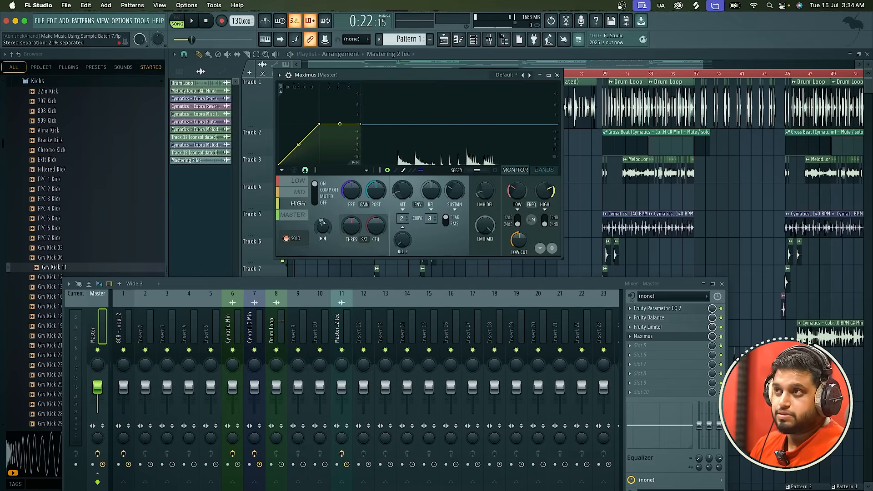
click(287, 239)
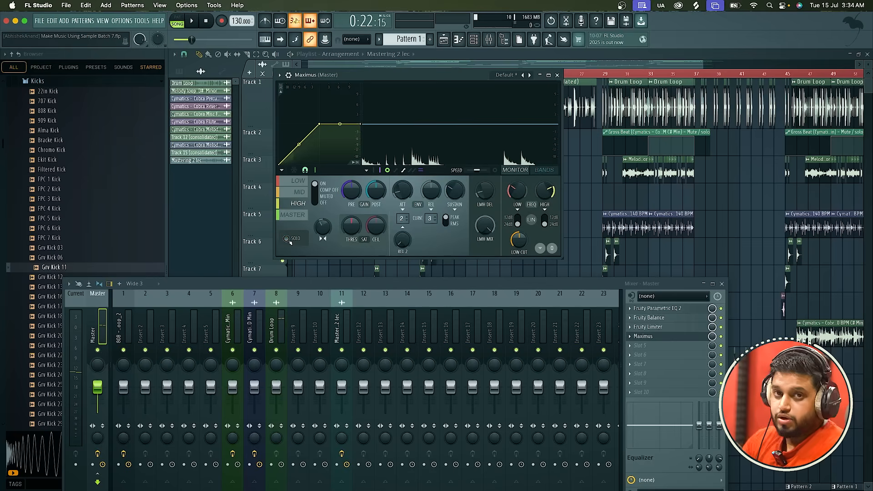
key(space)
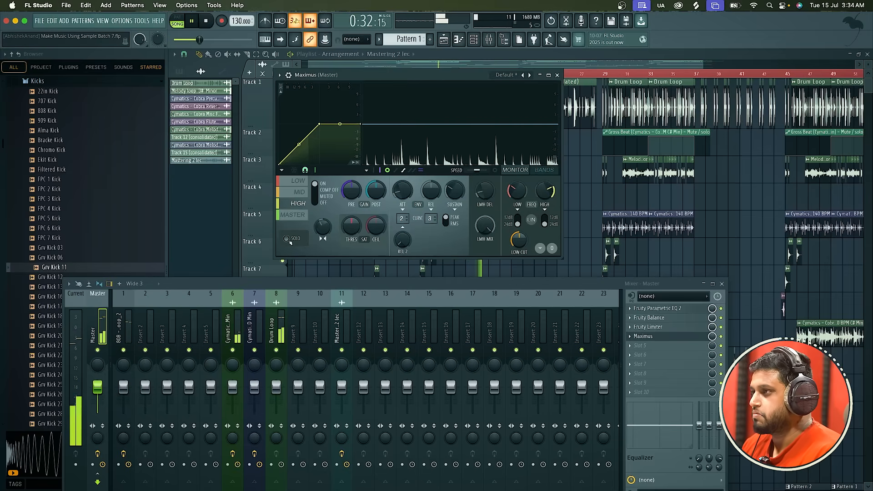
key(space)
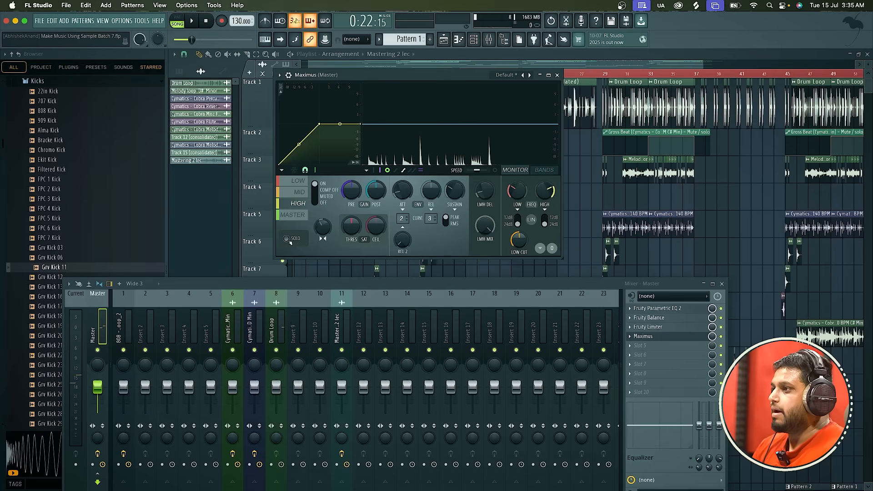
Try 100% mode A saturation on the HIGH band and saturation on the MID band during playback.
drag(351, 226, 351, 243)
click(299, 192)
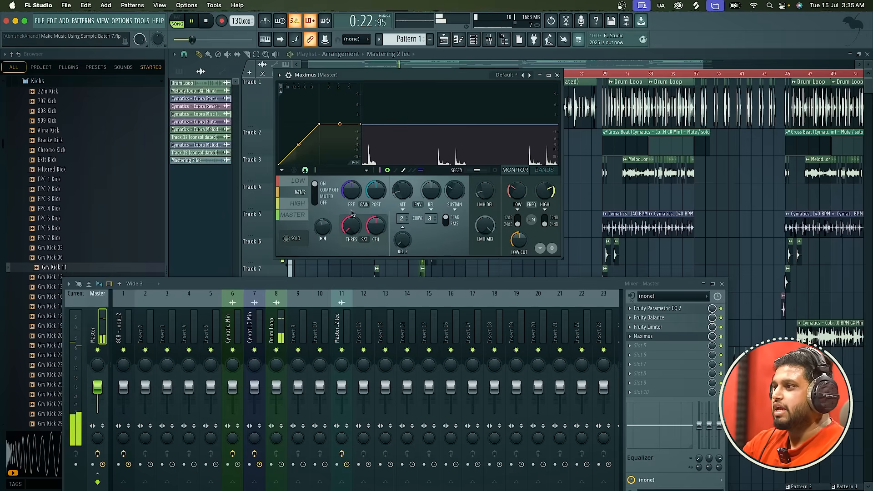
click(293, 183)
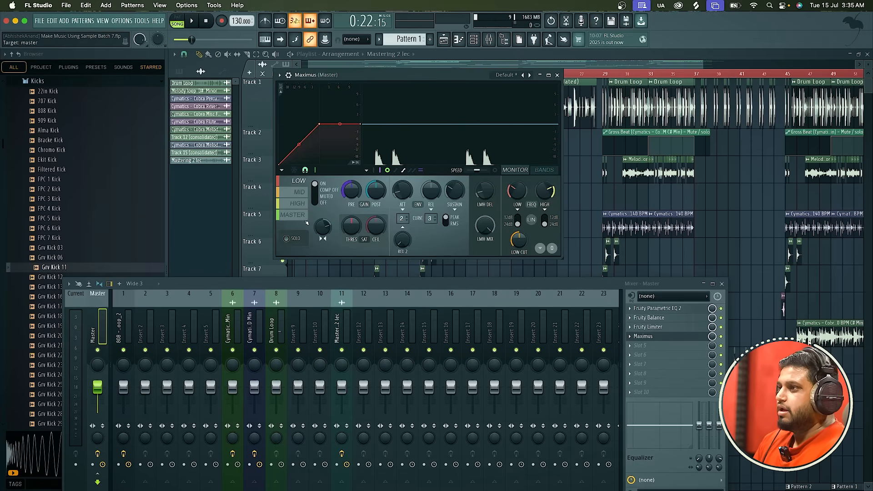
Reset the saturation thresholds of the MID and HIGH bands to no saturation.
click(306, 197)
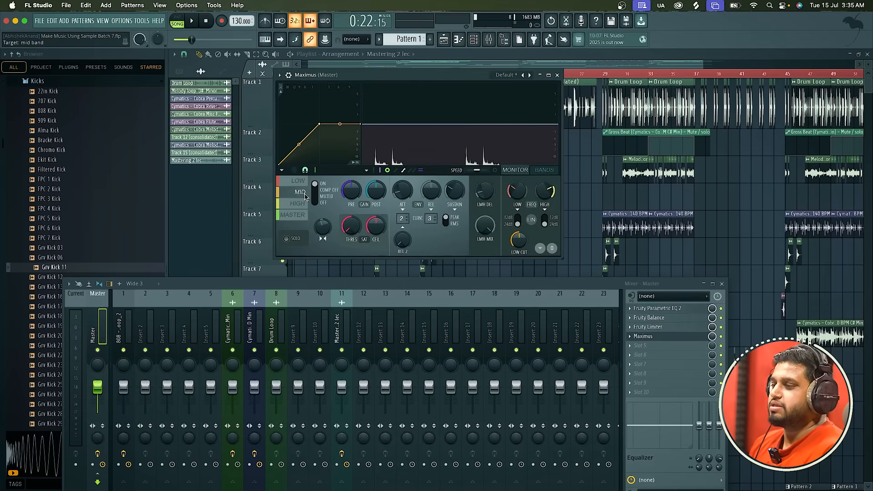
right_click(368, 229)
click(368, 231)
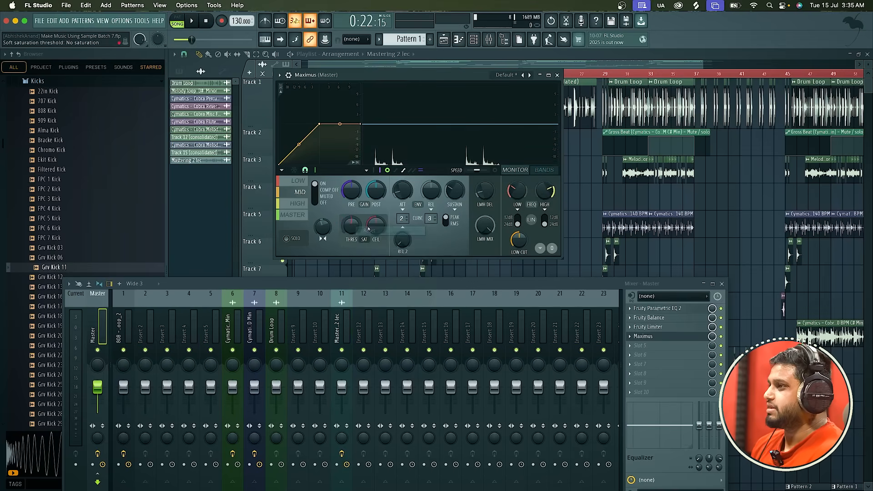
click(295, 183)
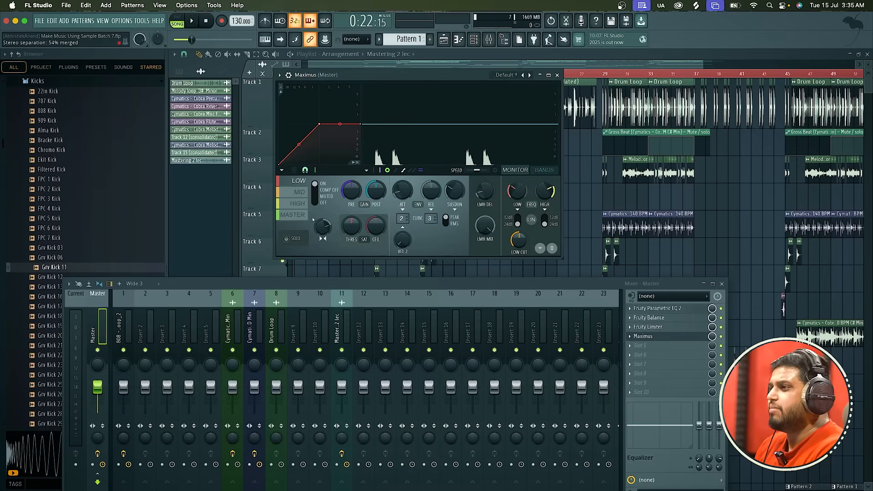
click(300, 193)
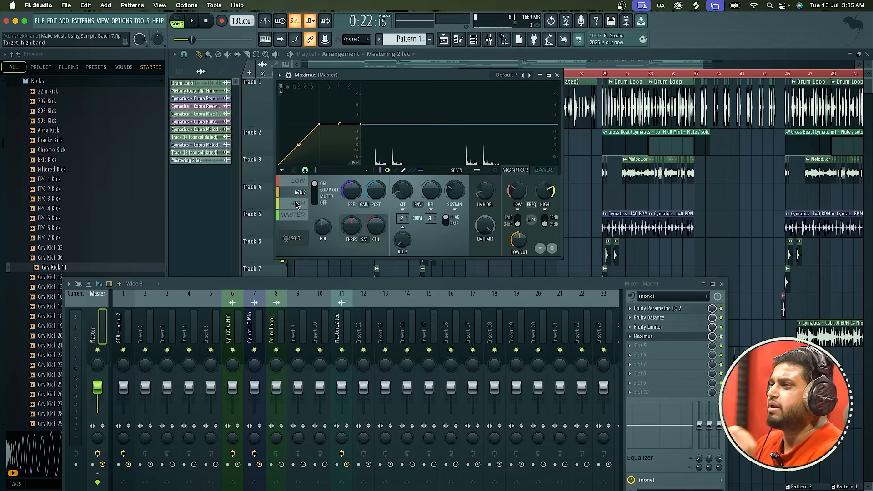
click(298, 203)
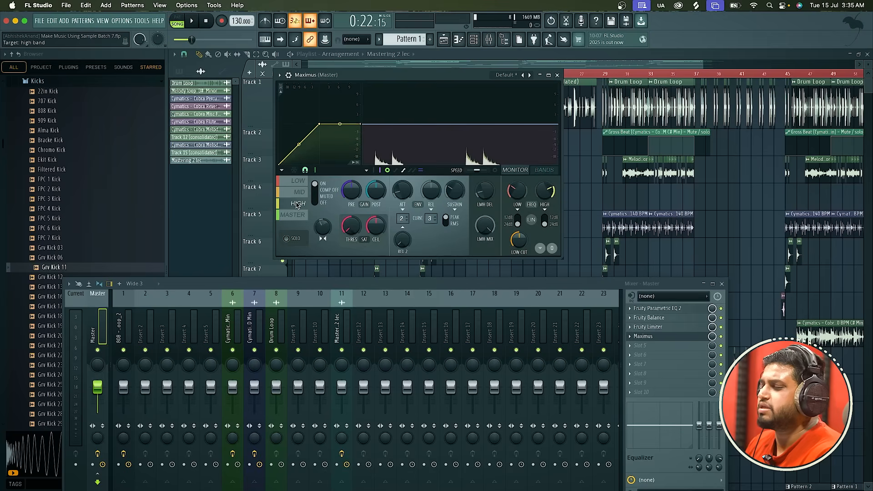
right_click(355, 234)
click(363, 239)
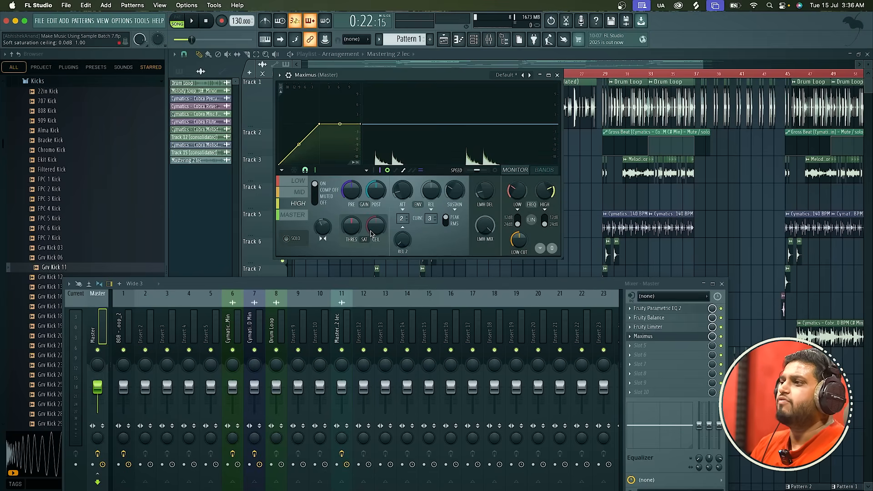
Review the LOW, MID and HIGH band settings in Maximus and close its window.
click(299, 183)
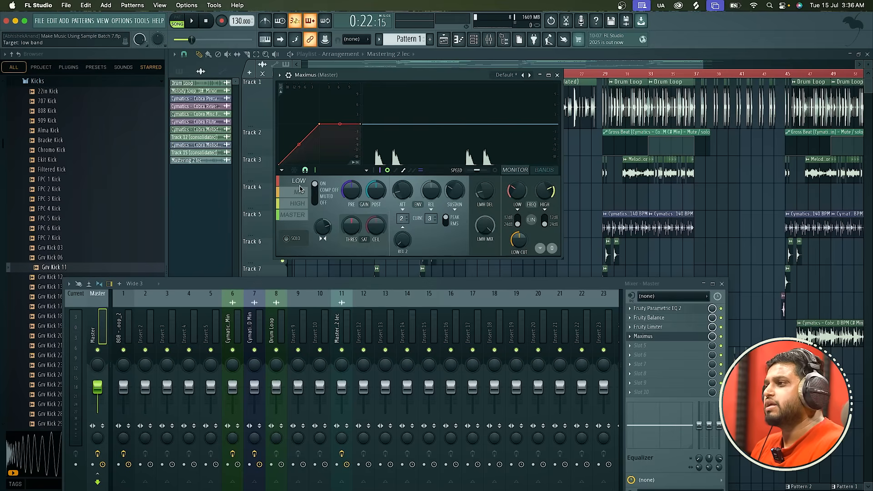
click(302, 194)
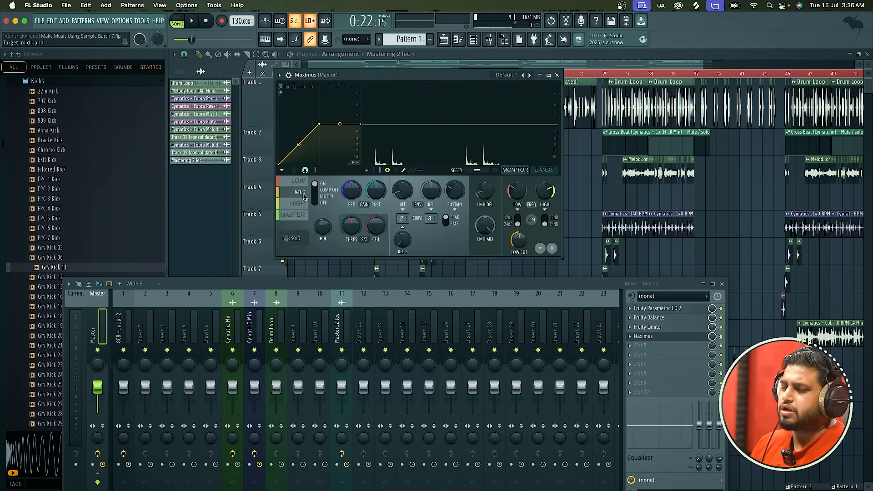
click(302, 207)
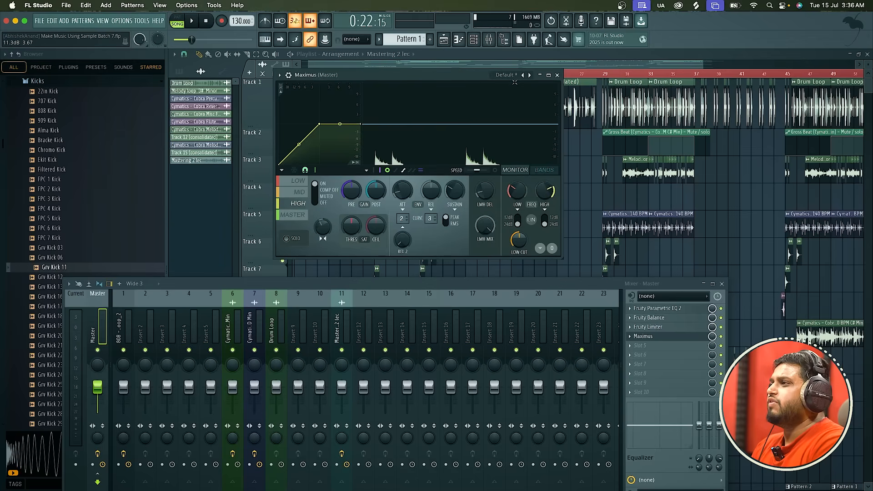
click(557, 75)
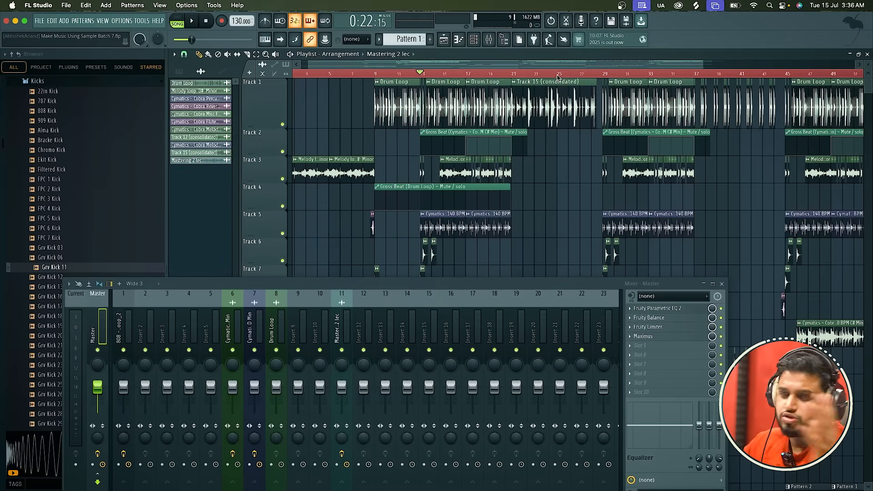
Audition the song through the complete Master chain and move the mixer window up over the playlist.
key(space)
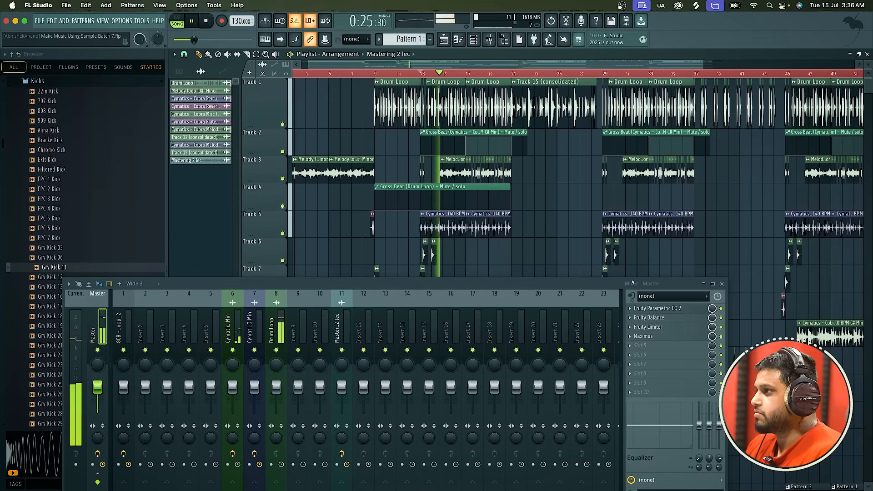
drag(632, 282, 689, 177)
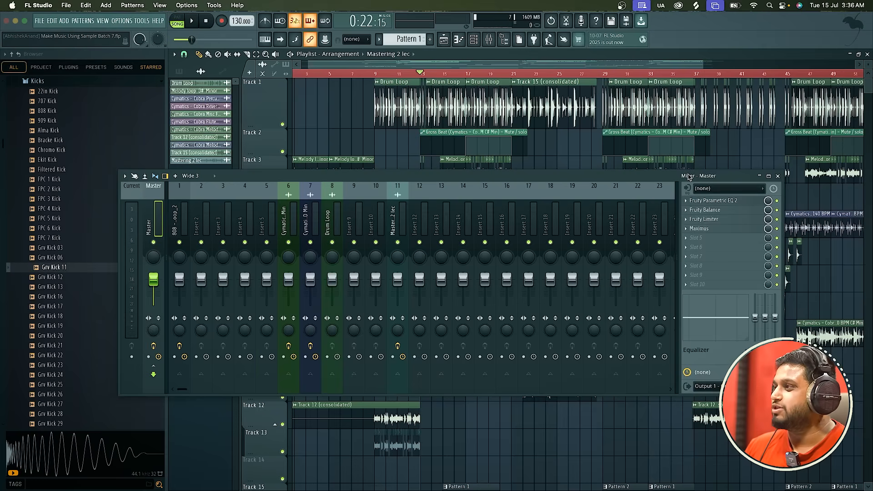
Load Fruity WaveShaper into the fifth effect slot of the Master track.
click(696, 238)
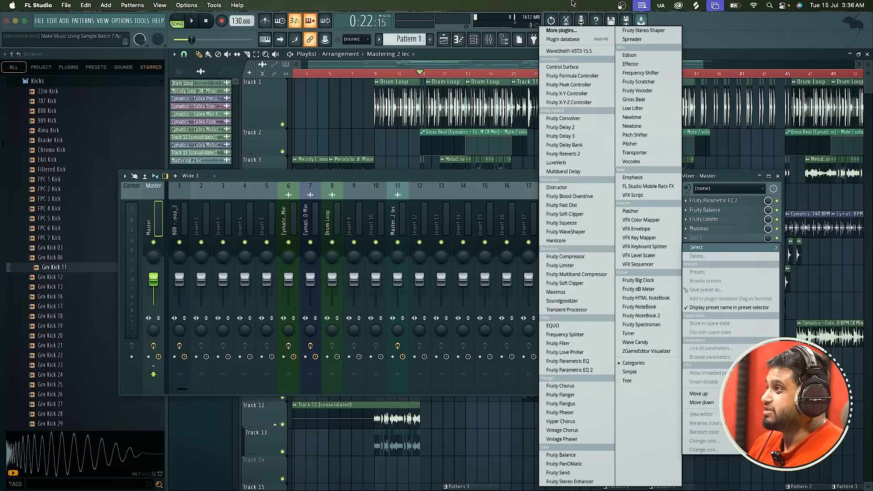
click(563, 31)
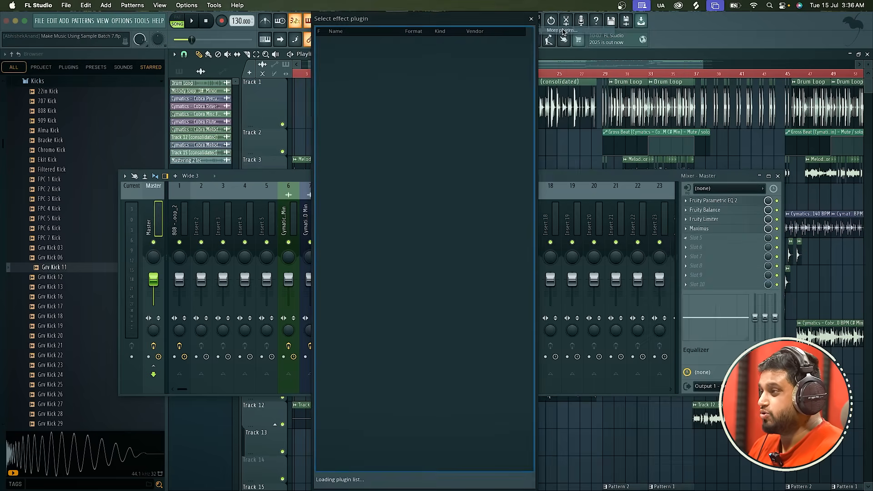
text(wave)
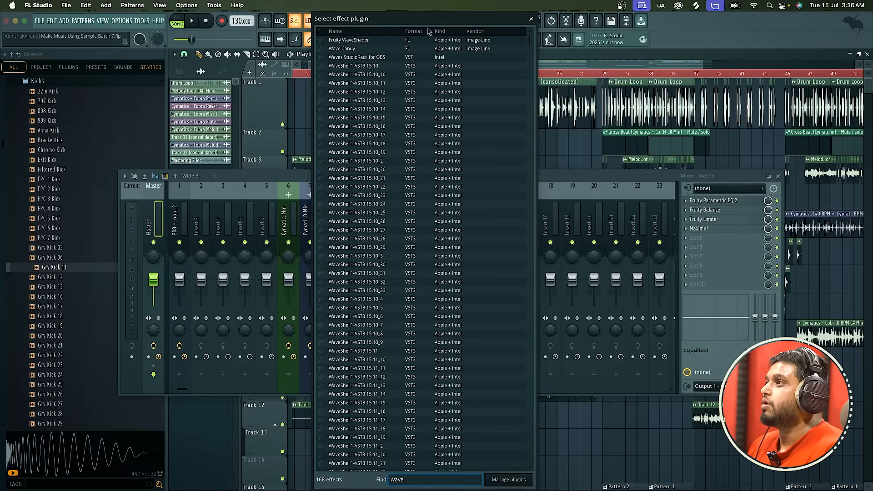
double_click(428, 40)
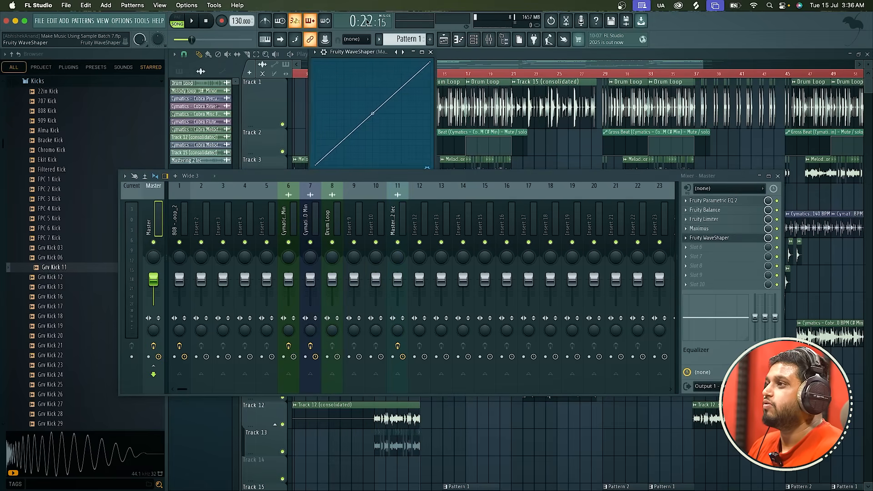
Bend the WaveShaper curve upward to a tension of about 15% and switch the plugin to bipolar mode.
drag(383, 112, 384, 90)
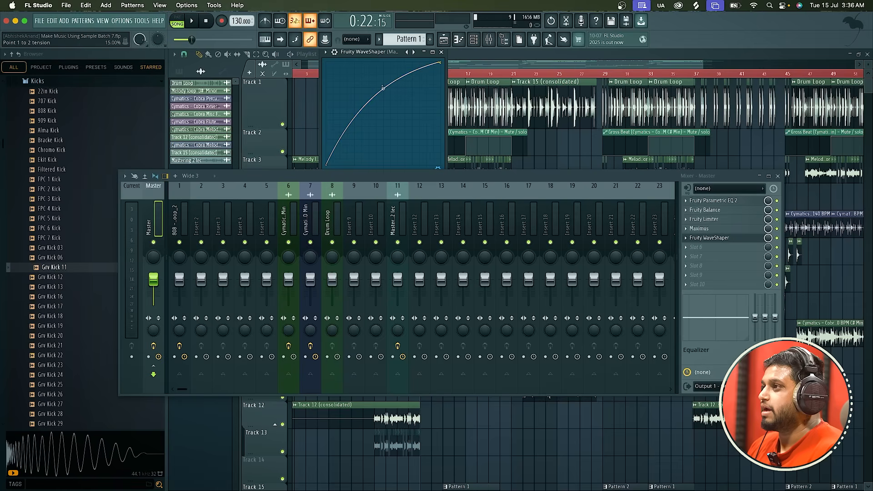
key(space)
drag(395, 175, 392, 241)
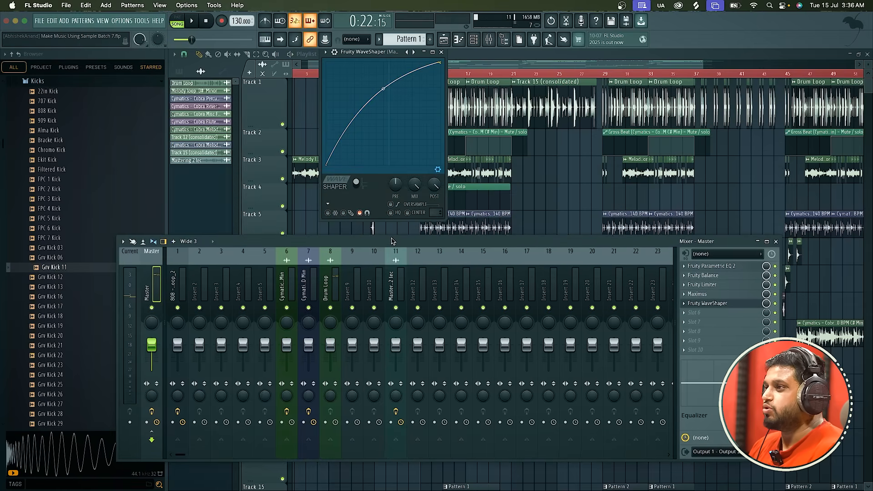
click(356, 182)
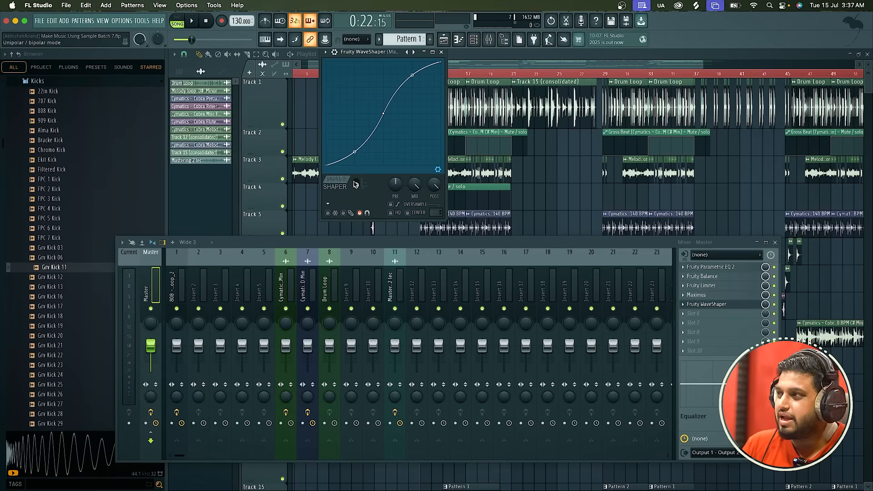
Audition the song with the WaveShaper active and close its window.
key(space)
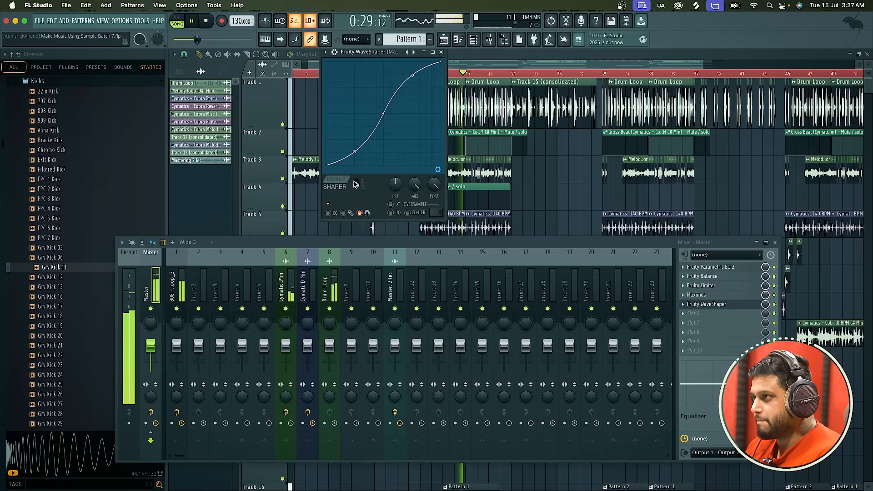
key(space)
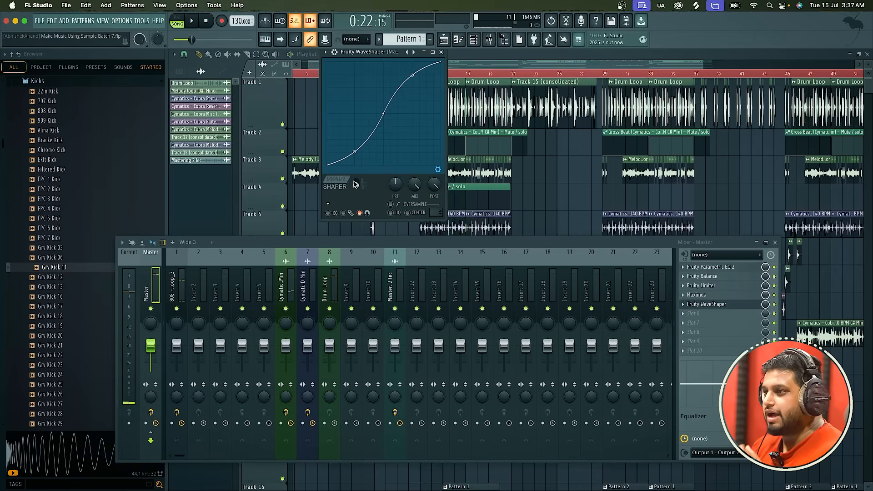
click(442, 52)
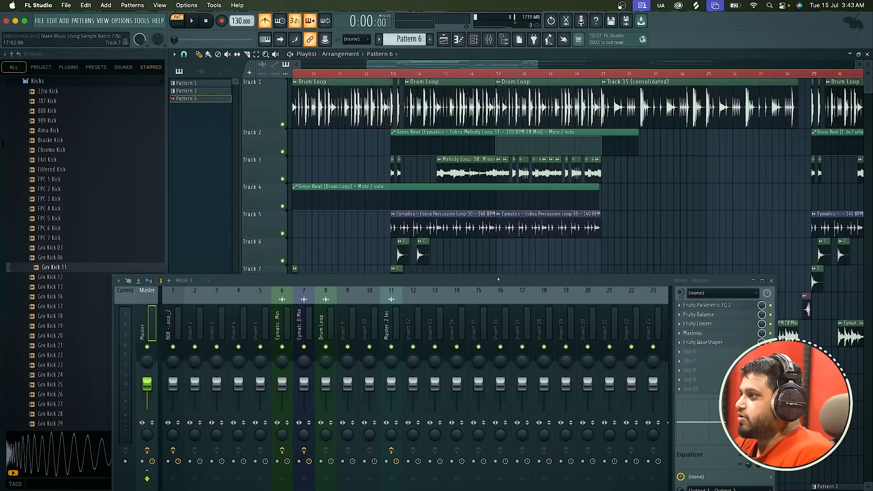
Load Fruity Limiter into the sixth Master effect slot and show its limiter settings above the mixer.
drag(498, 279, 473, 161)
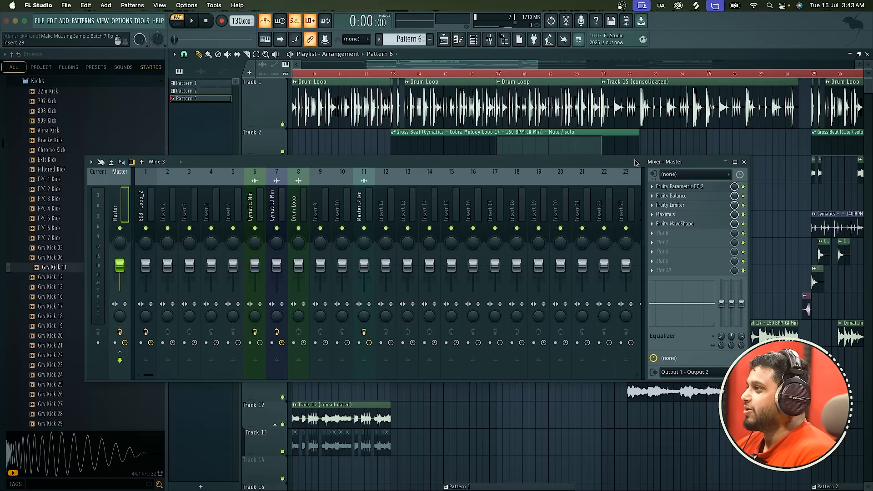
drag(636, 162, 651, 126)
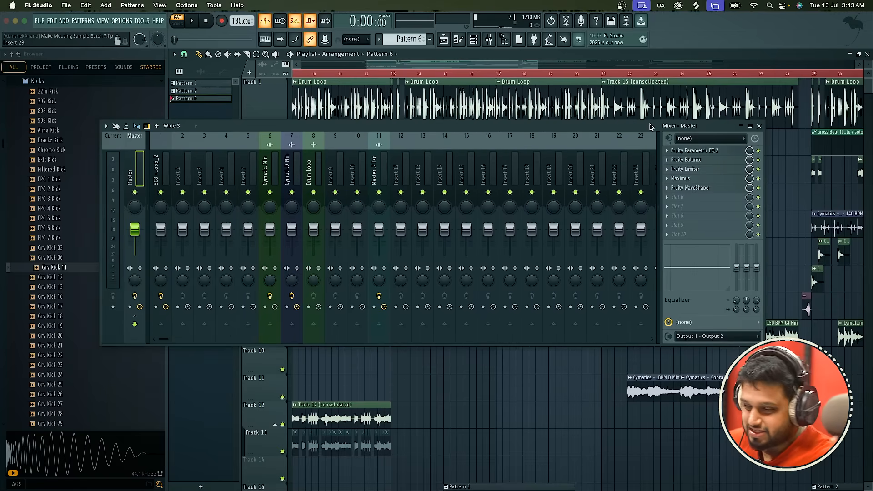
click(680, 197)
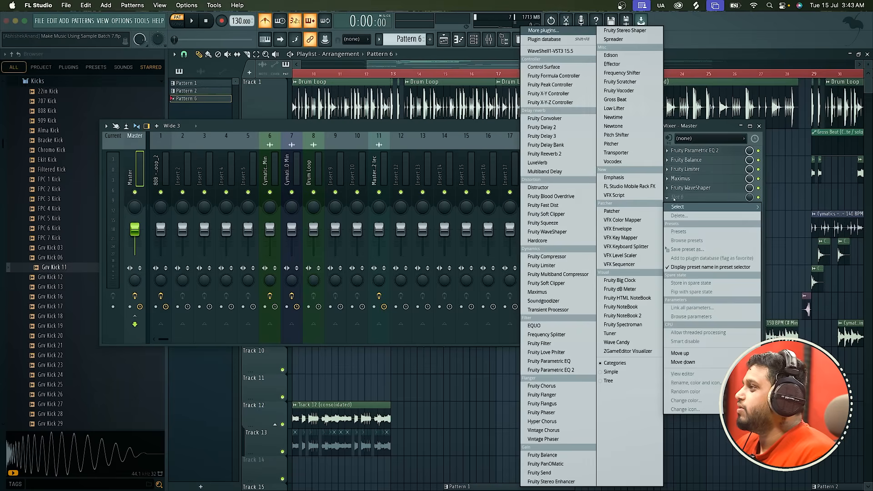
click(568, 31)
text(limi)
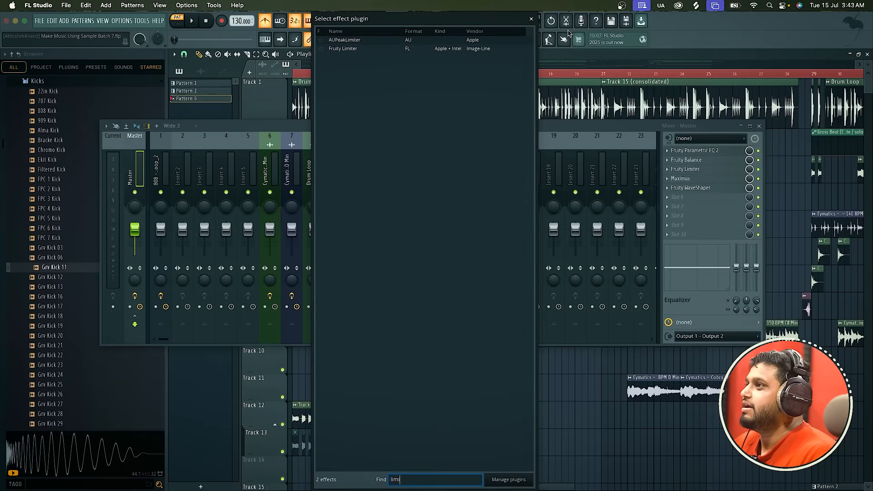
key(Return)
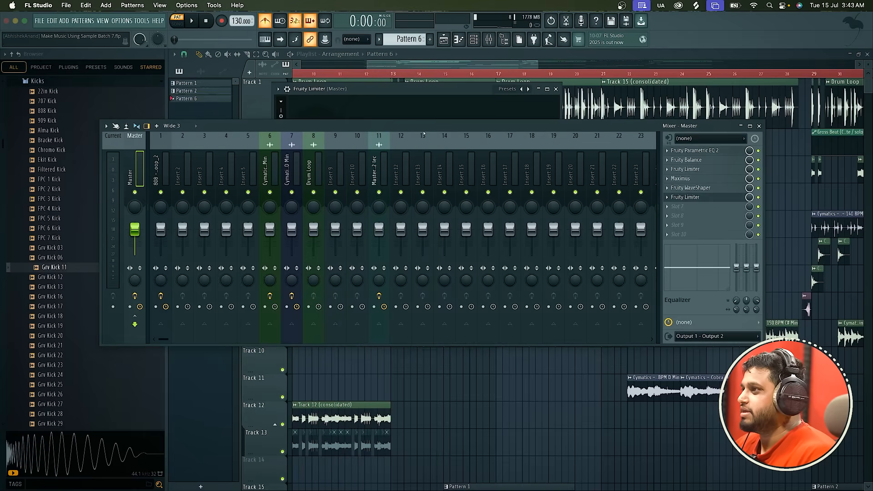
drag(424, 134, 415, 260)
click(335, 225)
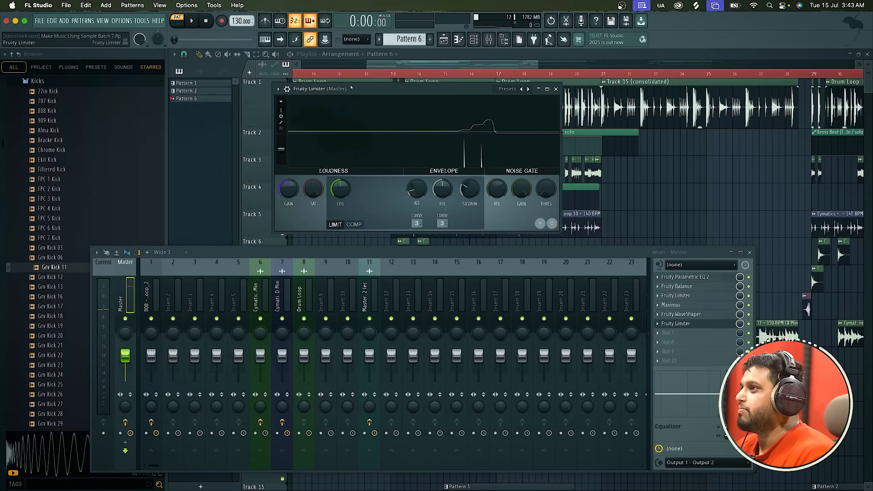
Place the song playback position at bar 13 and bring the whole arrangement into view.
drag(351, 91, 244, 130)
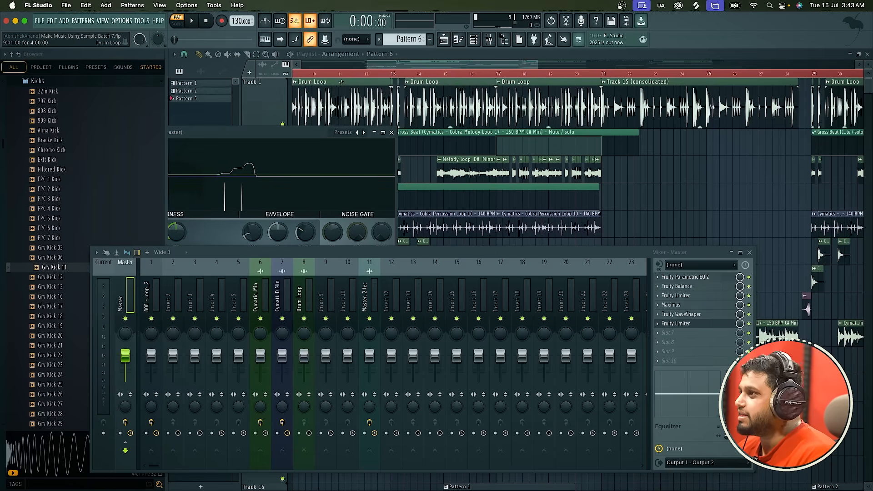
click(393, 74)
scroll(395, 95, down, 5)
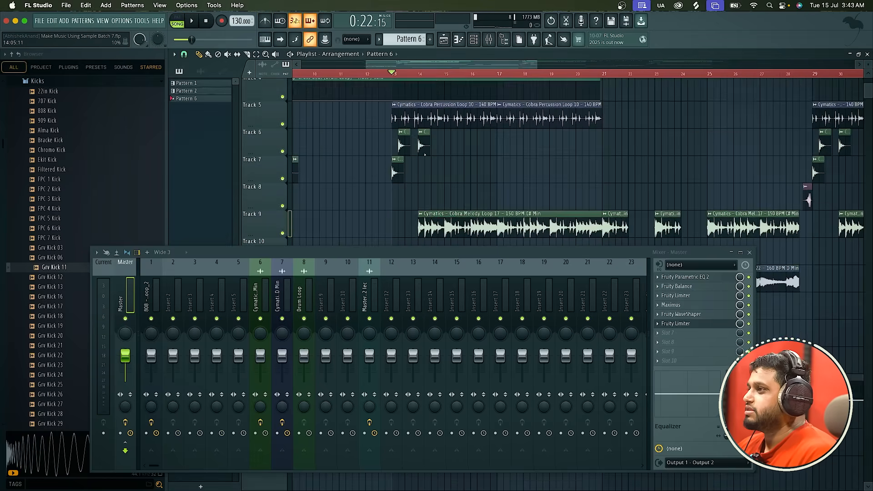
scroll(425, 154, down, 5)
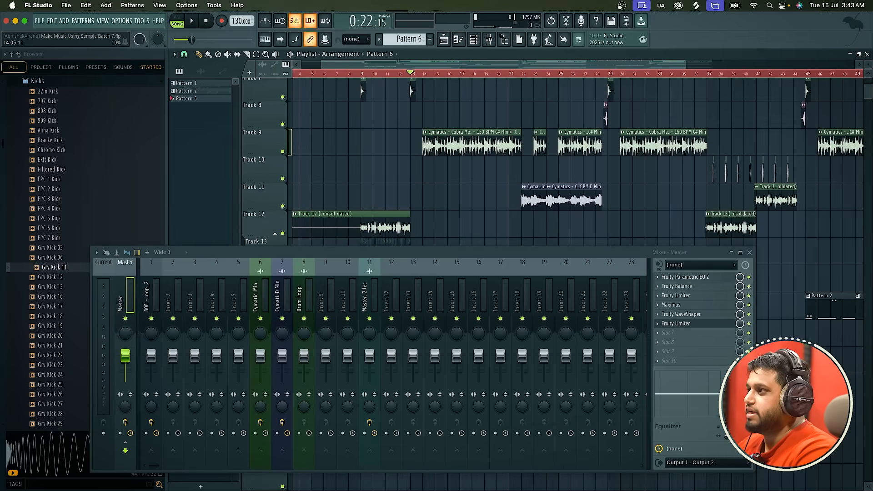
scroll(425, 154, up, 5)
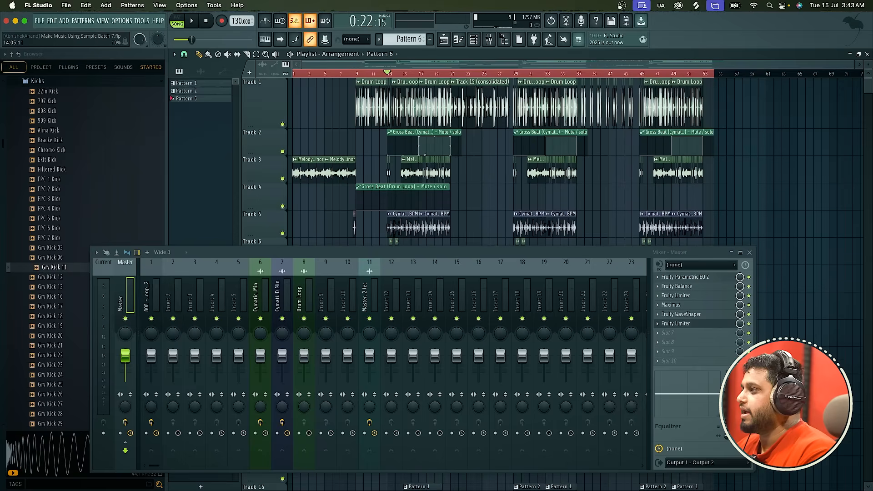
Try a gain of about 9.4 dB in the second Fruity Limiter during playback and close its window.
click(730, 323)
drag(328, 131, 494, 86)
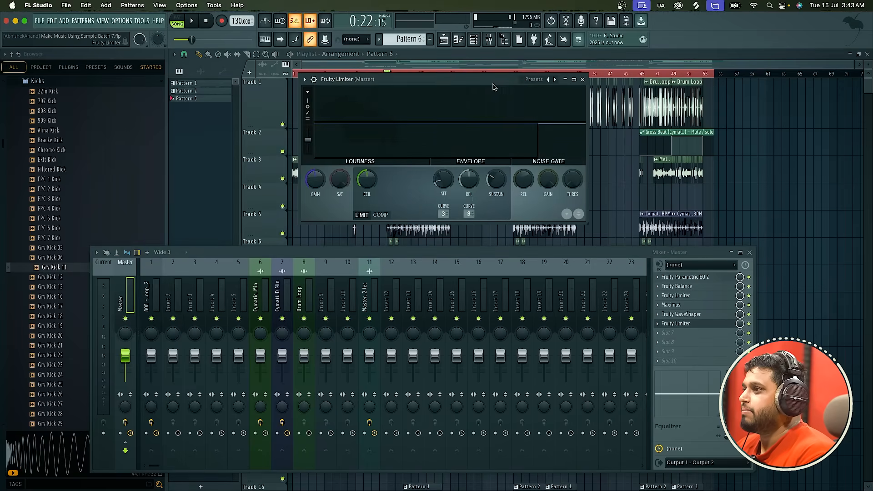
key(space)
mouse_move(327, 177)
mouse_down()
mouse_move(326, 160)
mouse_move(321, 180)
mouse_up()
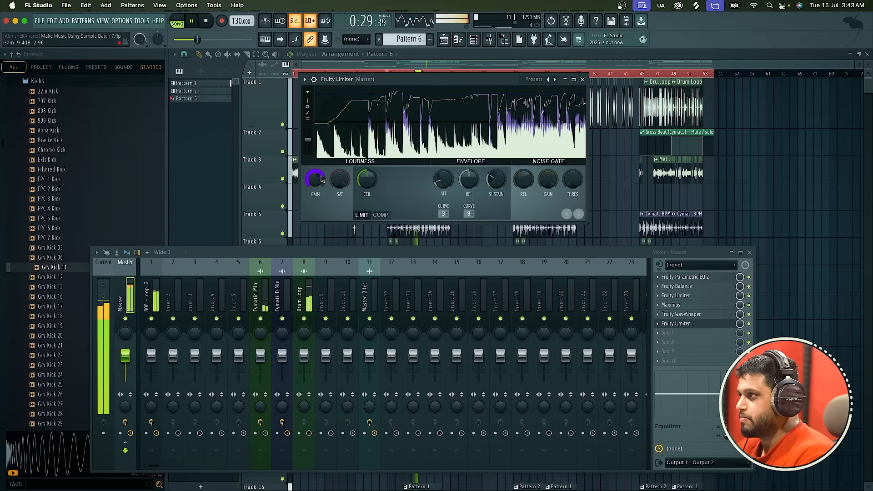
key(space)
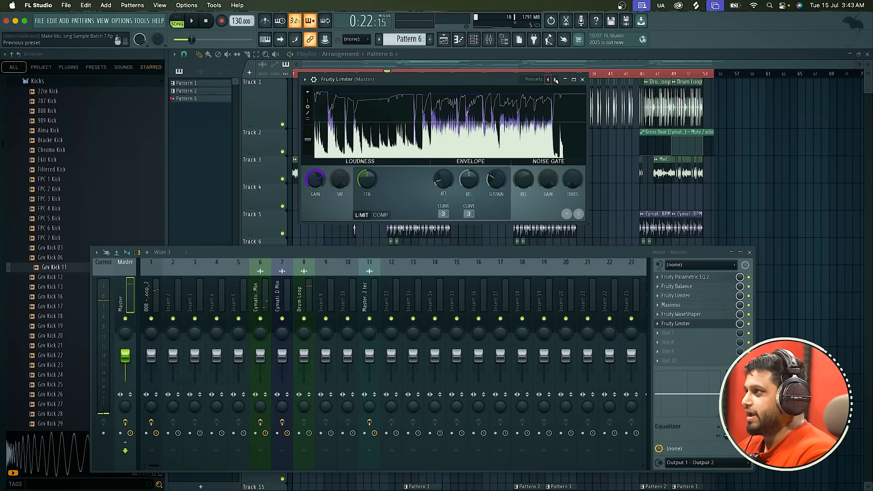
click(582, 80)
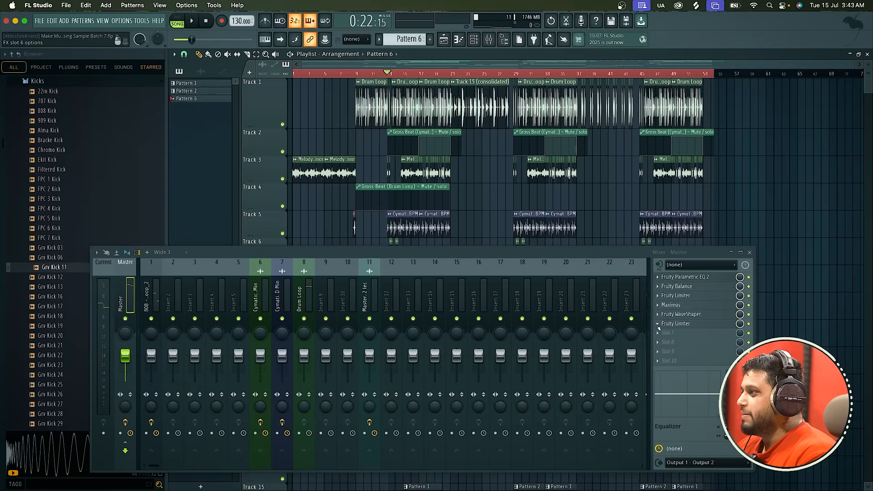
Delete the Fruity Limiter from the sixth Master effect slot.
right_click(691, 323)
click(703, 273)
key(Return)
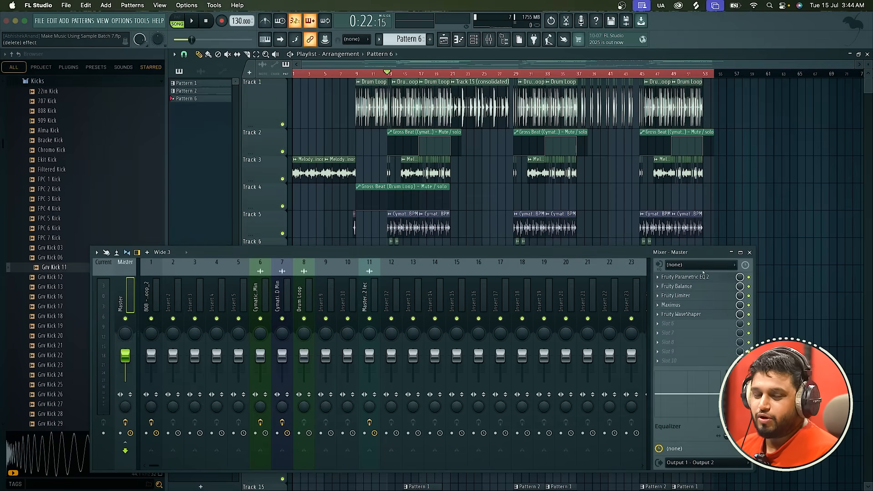
Load the Emphasis plugin into the sixth Master effect slot and move the mixer below its window.
click(668, 338)
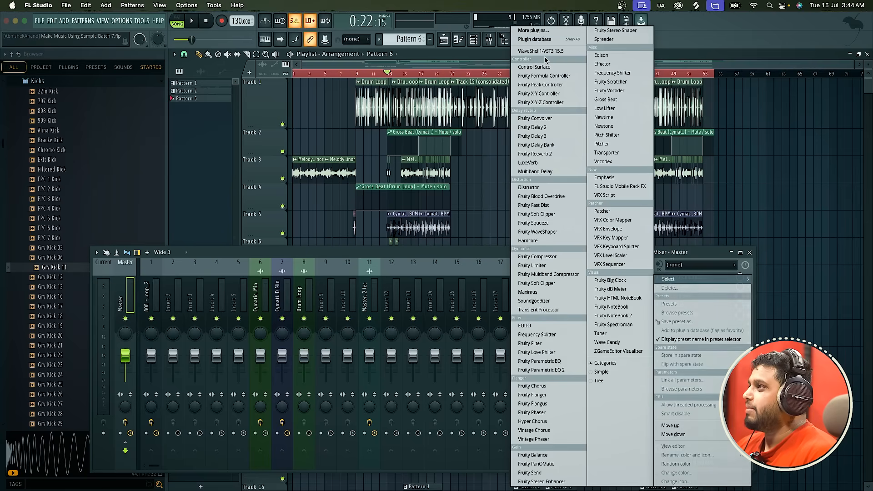
click(539, 33)
text(emp)
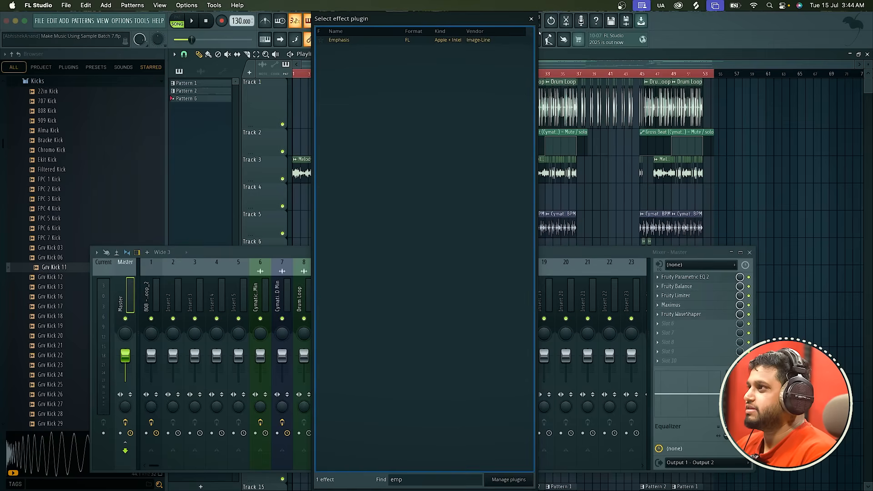
double_click(469, 40)
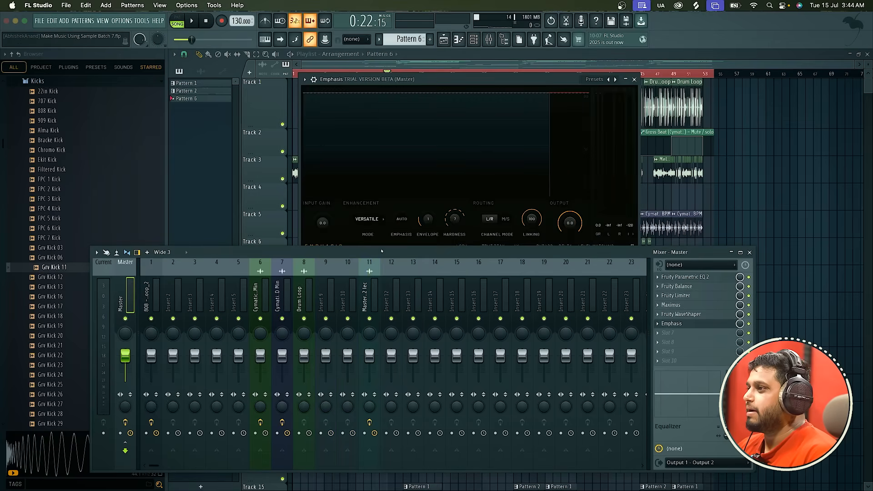
drag(383, 253, 381, 302)
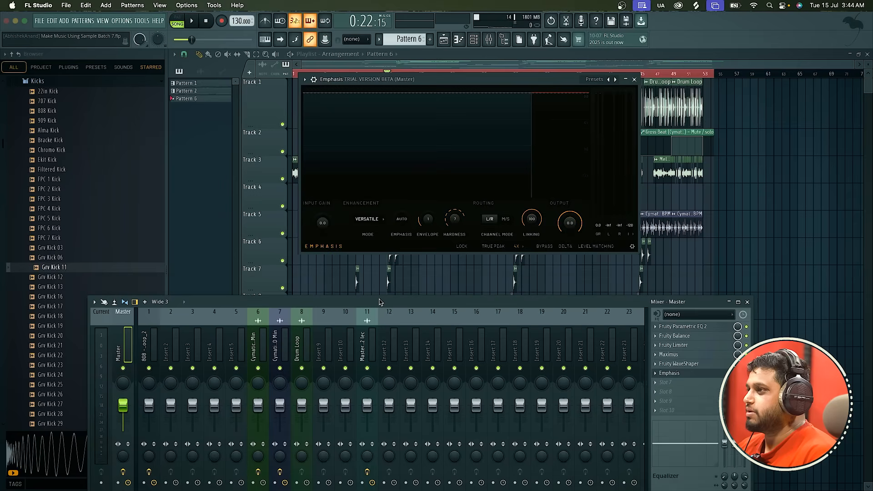
Try the Loud, Transient, Versatile and Steady enhancement modes in Emphasis.
click(375, 222)
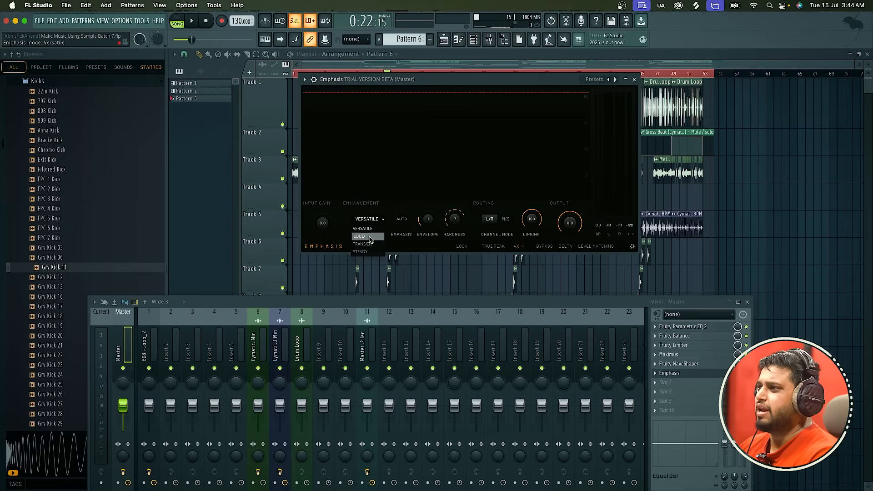
click(370, 238)
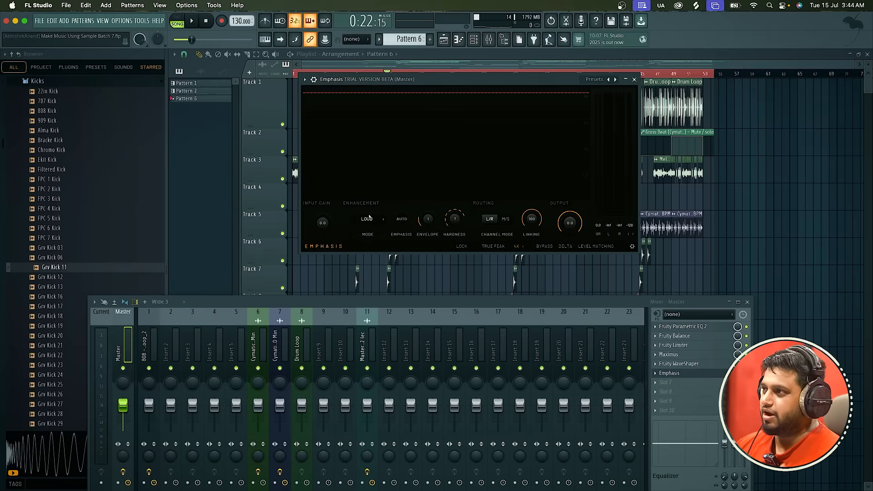
click(369, 218)
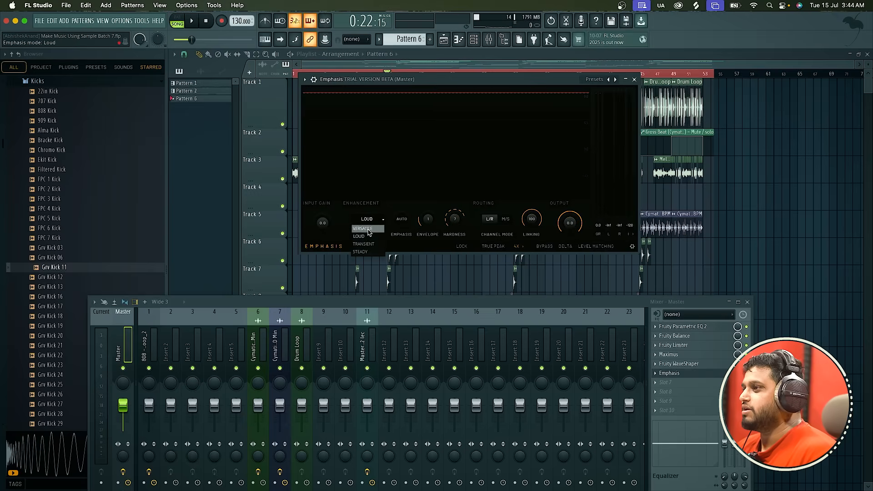
click(367, 243)
click(373, 219)
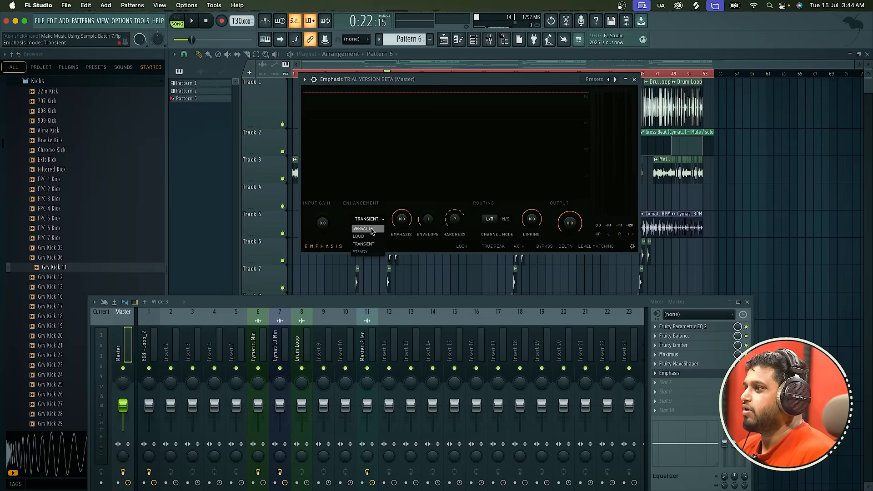
click(372, 229)
click(371, 218)
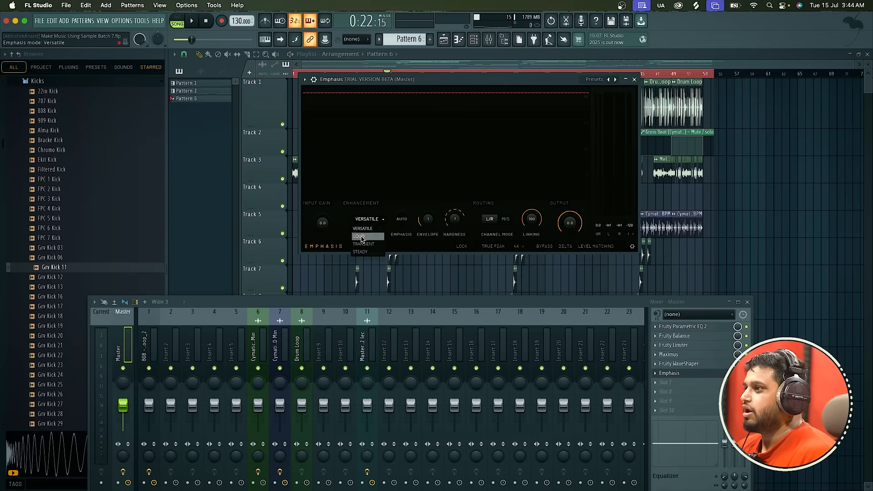
click(362, 237)
click(369, 220)
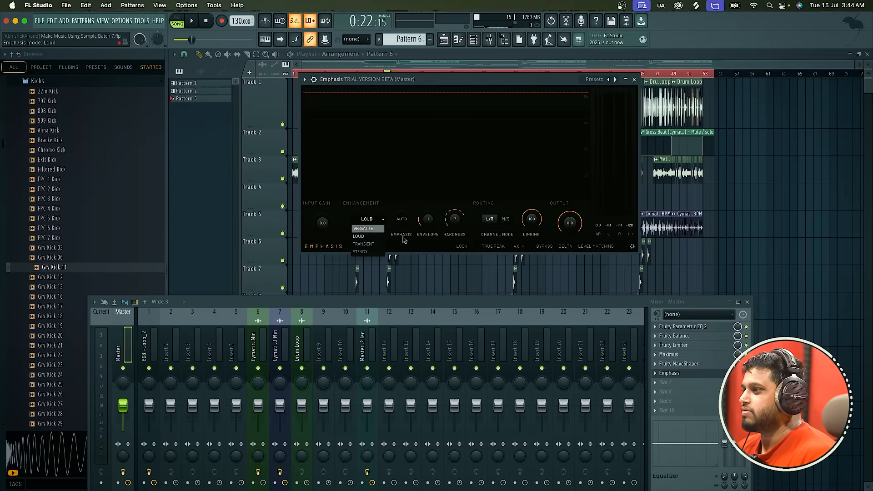
click(360, 252)
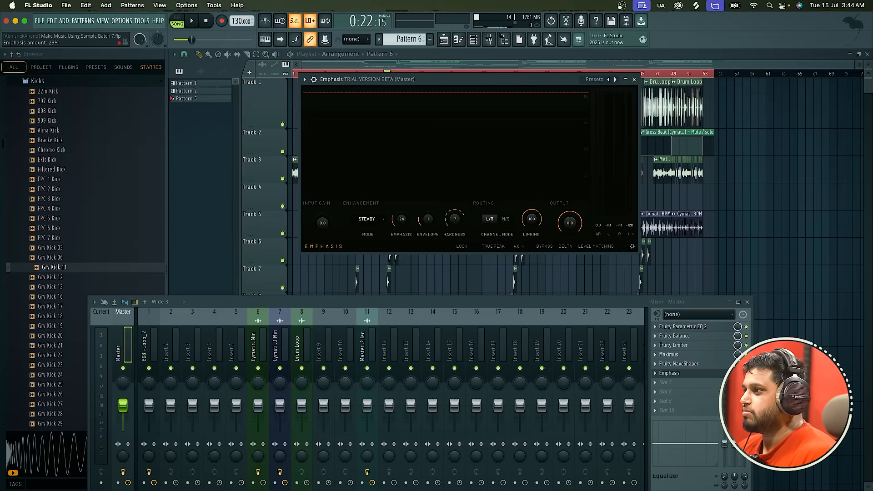
click(369, 219)
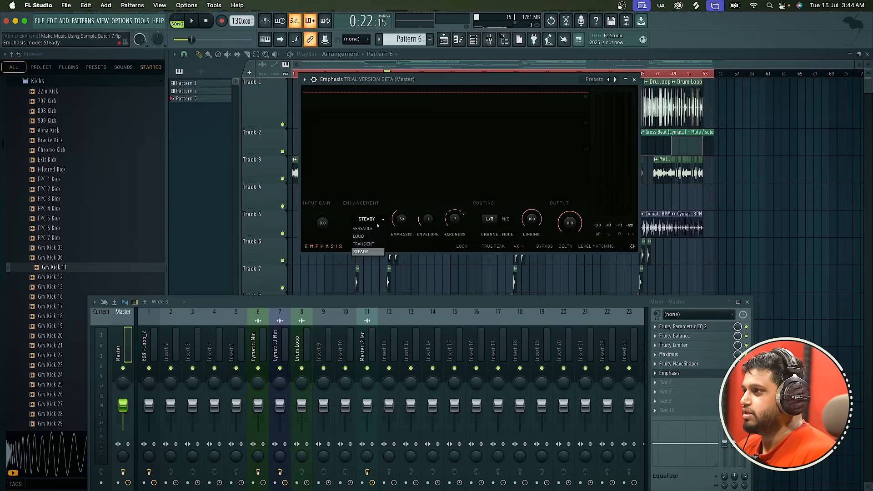
click(364, 244)
click(370, 221)
click(360, 251)
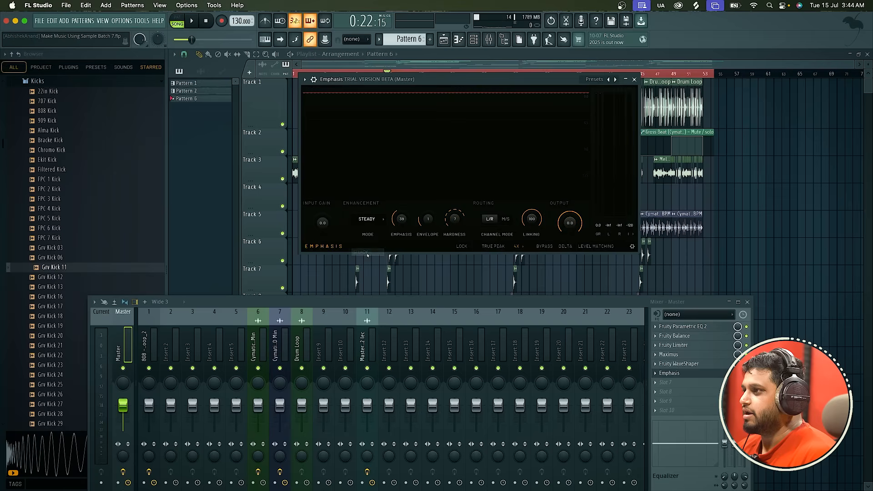
Set the Emphasis mode to Loud and raise its input gain to 6.0 dB while playing the song.
click(369, 221)
click(369, 237)
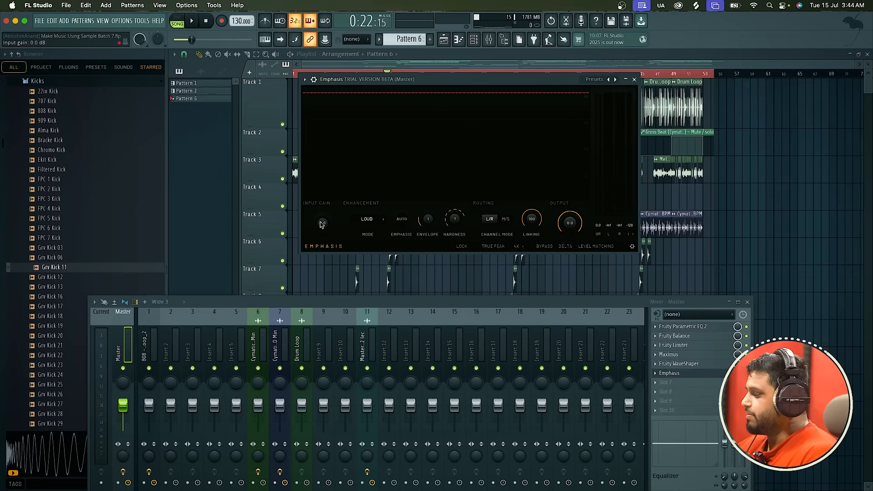
key(space)
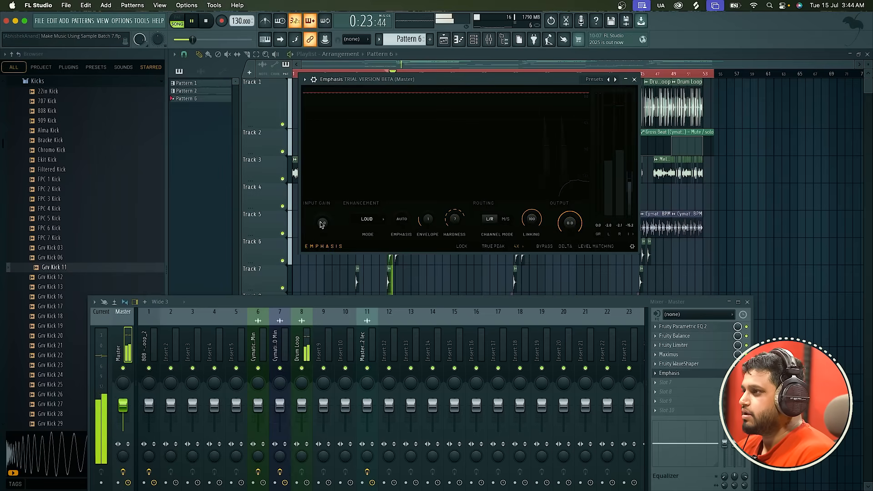
drag(321, 224, 322, 209)
key(space)
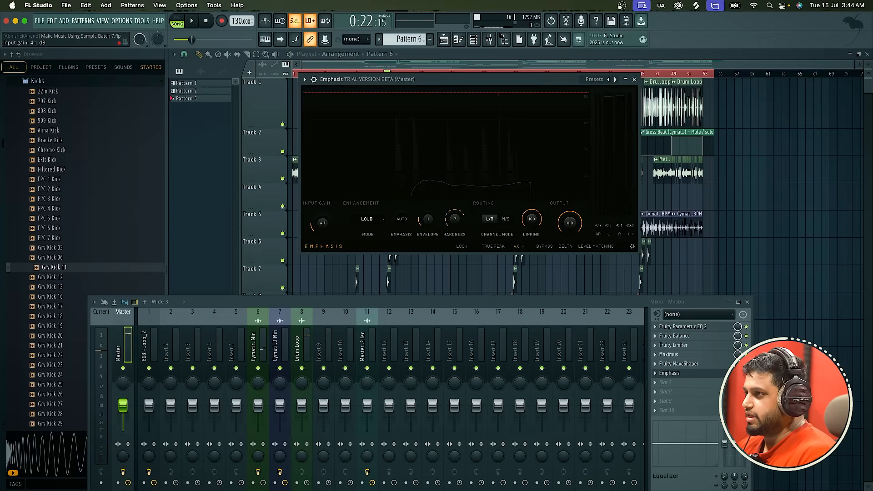
key(space)
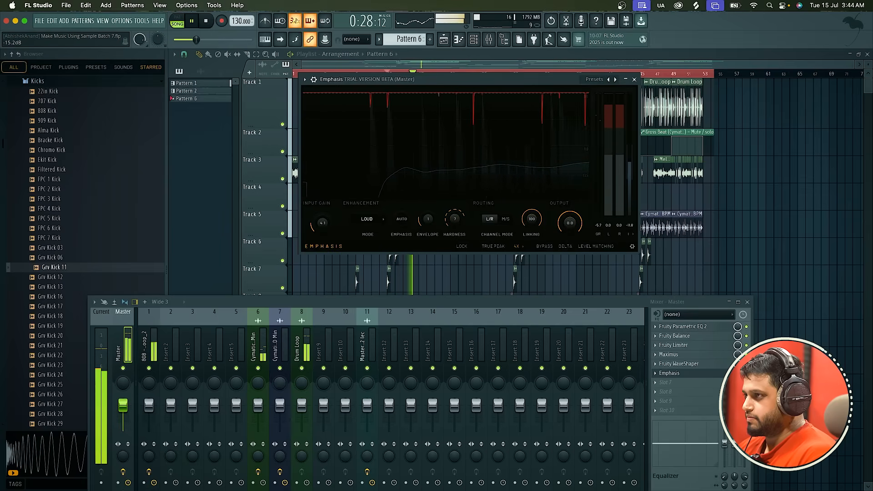
drag(323, 222, 322, 214)
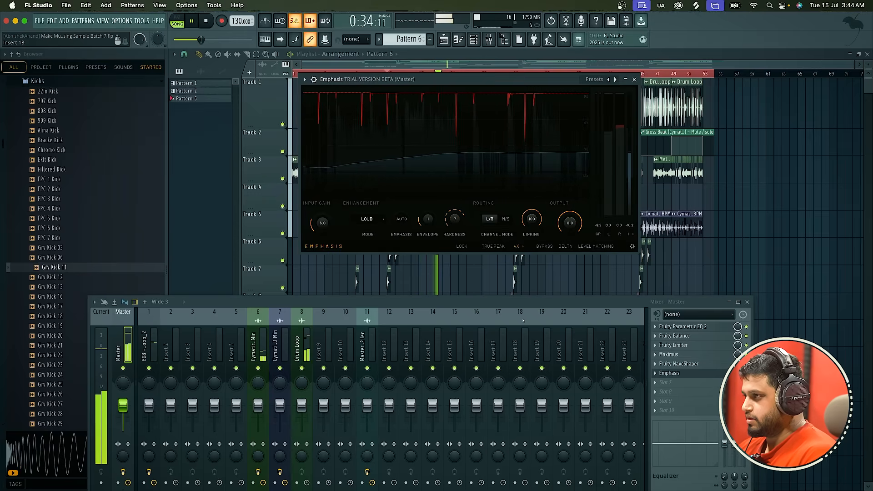
key(space)
drag(648, 304, 653, 252)
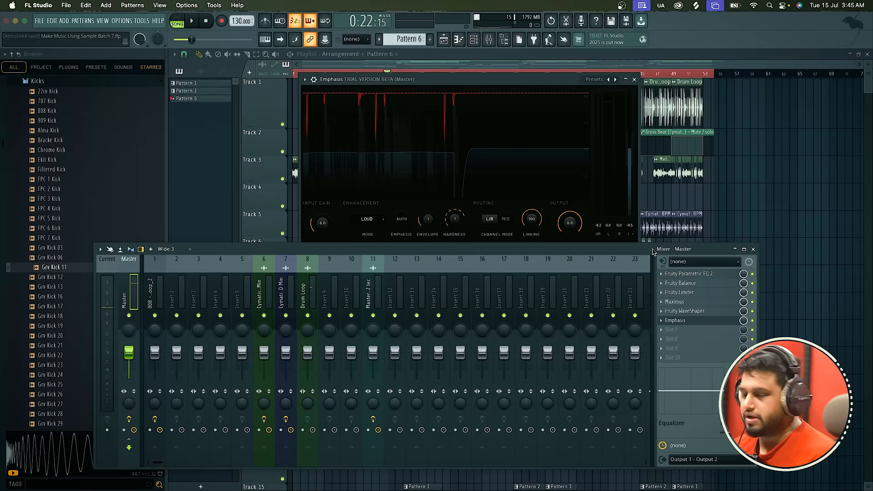
click(661, 274)
mouse_move(673, 280)
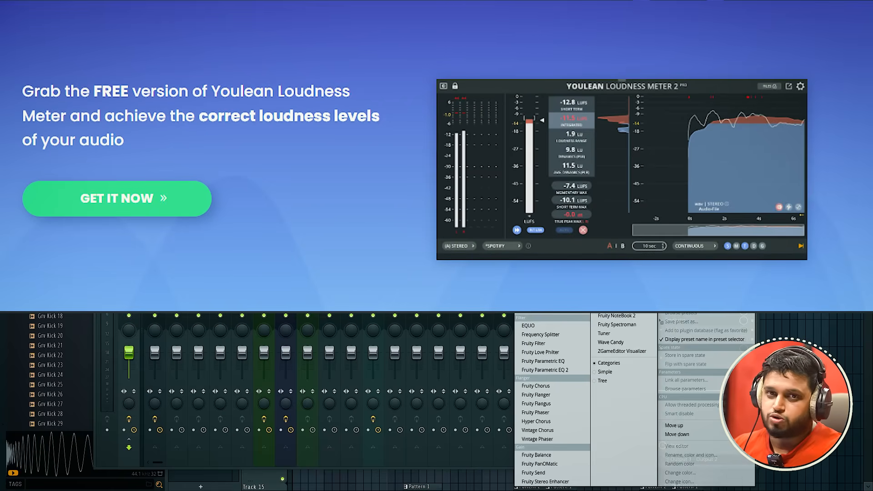
click(547, 31)
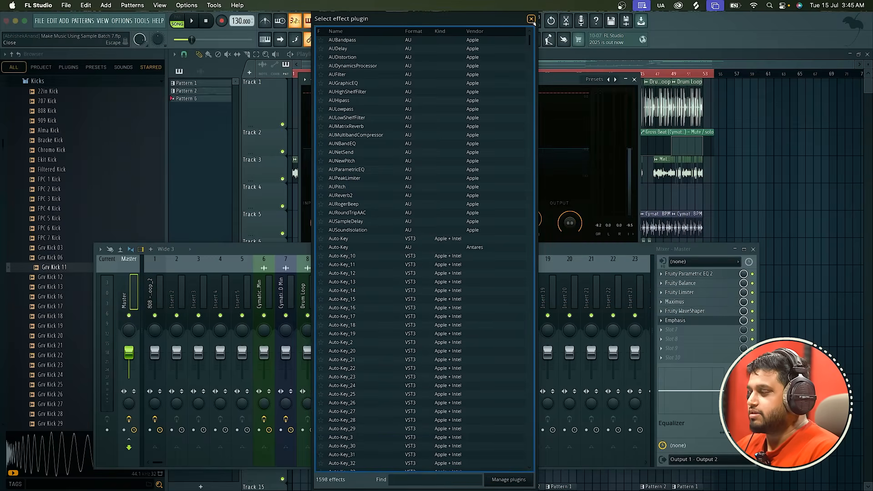
click(531, 19)
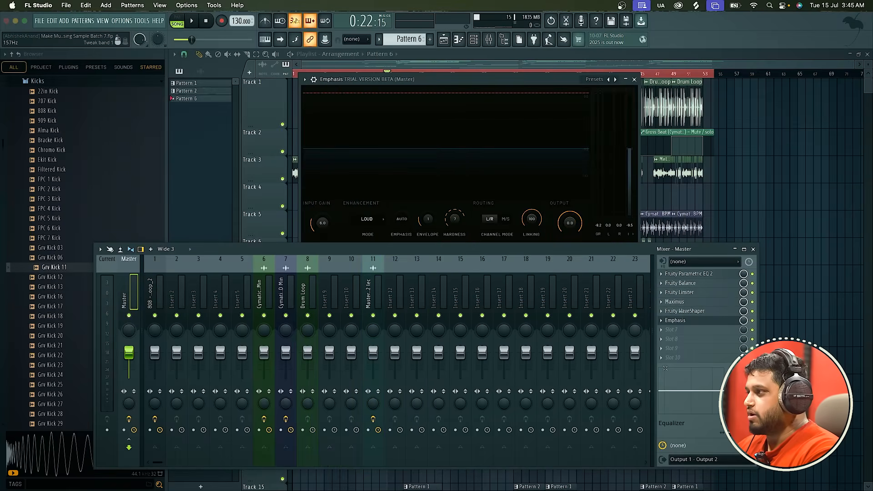
Load the WLM Meter Stereo from WaveShell1-VST3 15.5 into the seventh Master effect slot.
click(675, 333)
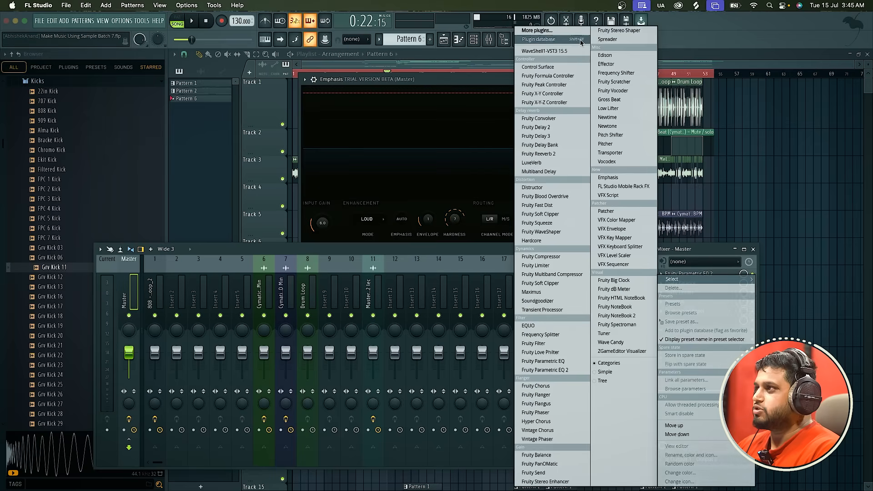
click(567, 51)
click(382, 107)
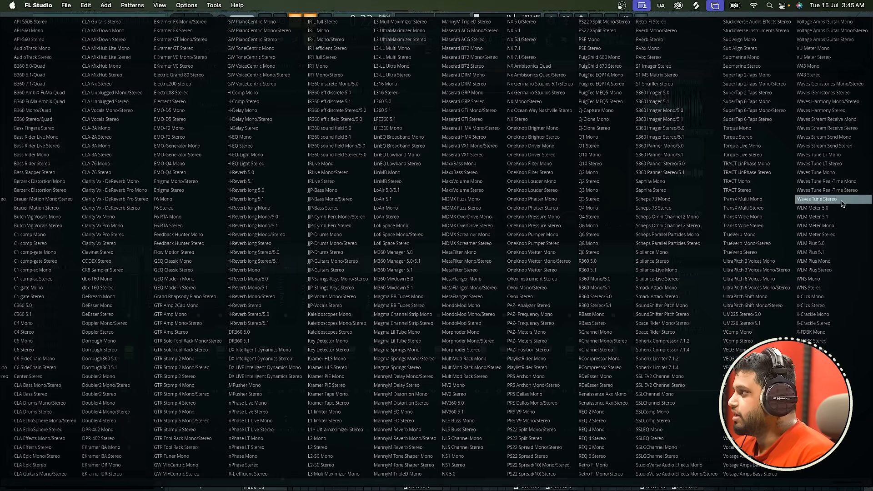
click(837, 234)
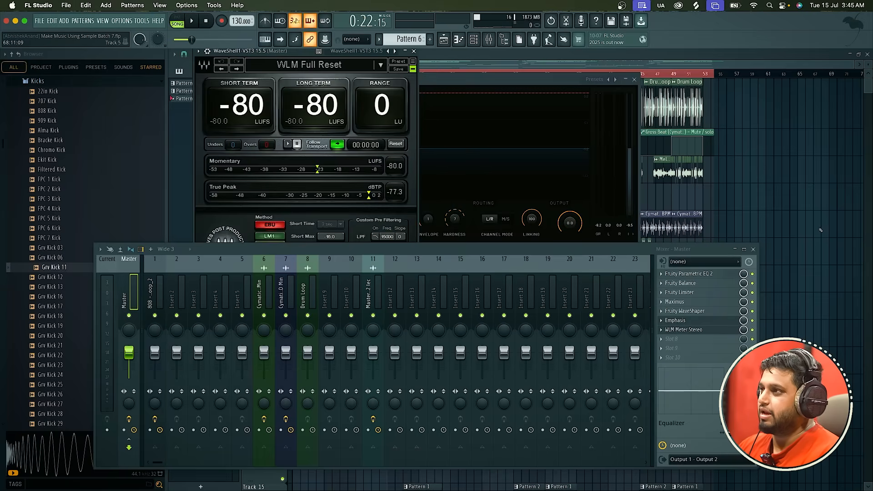
Spread the Emphasis and WLM Meter windows apart to uncover the playlist around bar 13.
click(314, 109)
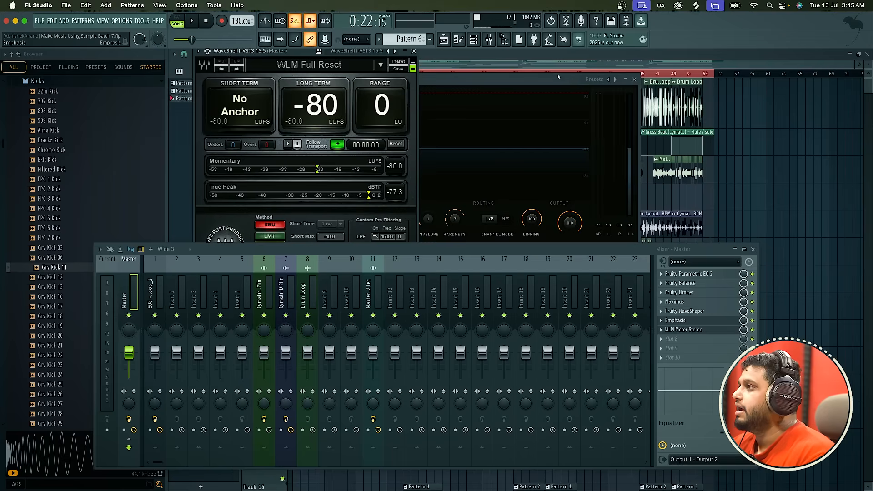
drag(559, 77, 795, 72)
drag(311, 55, 191, 55)
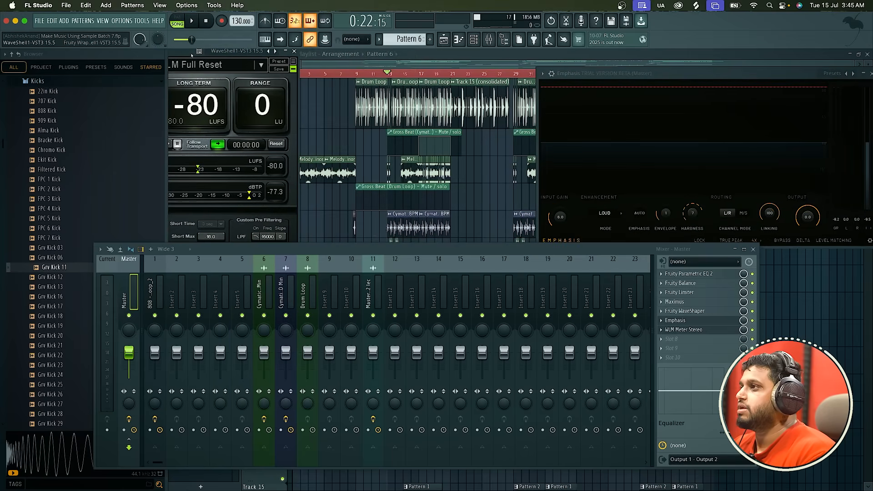
scroll(384, 90, up, 4)
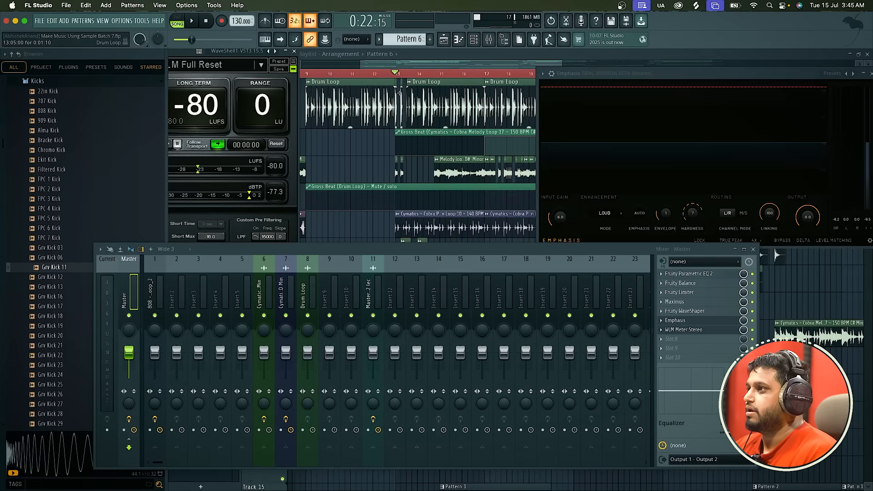
Play the song from bar 13 to check its loudness, with the whole set of WLM Meter readings in view.
key(space)
key(space)
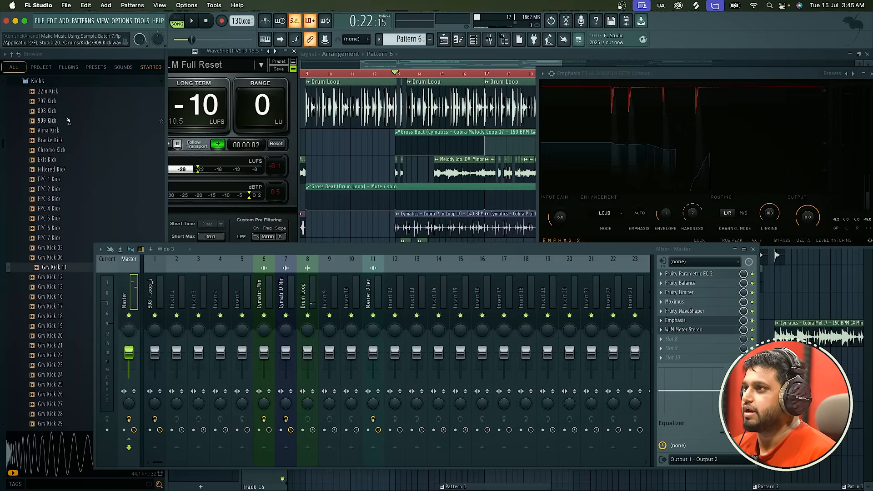
drag(177, 56, 308, 68)
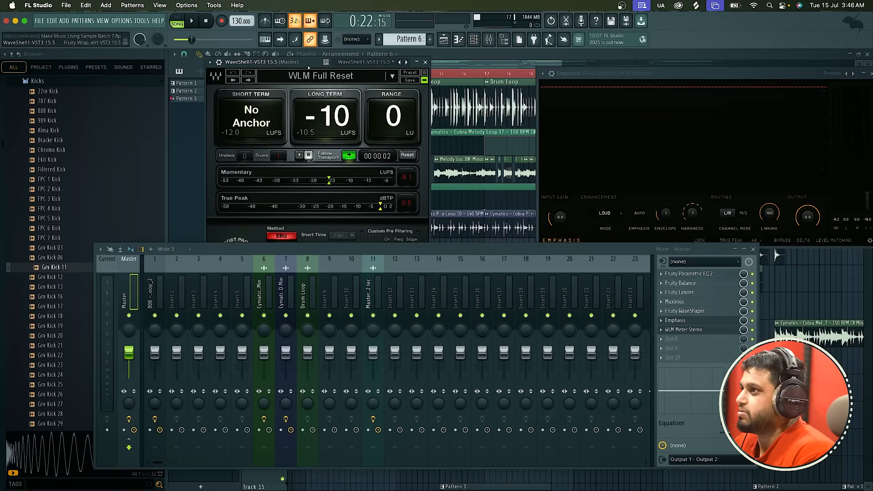
key(space)
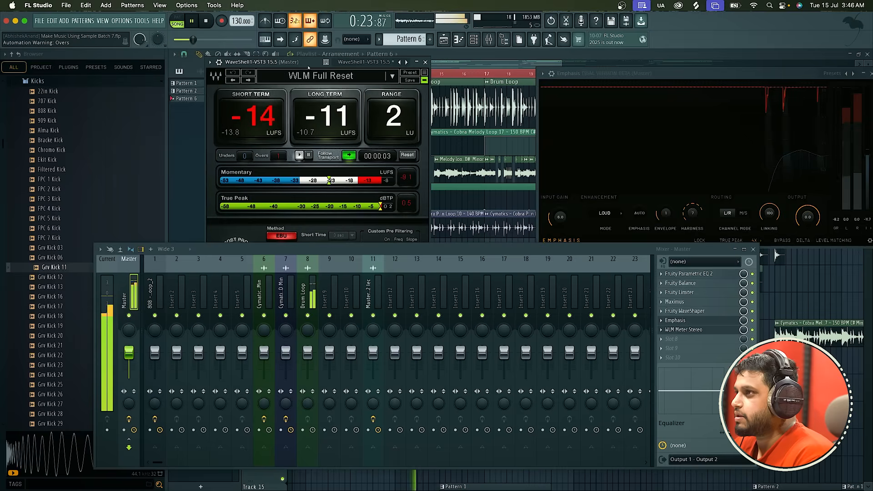
key(space)
Bring the Emphasis window to the front and move the mixer clear of it and the WLM Meter.
click(690, 321)
click(690, 321)
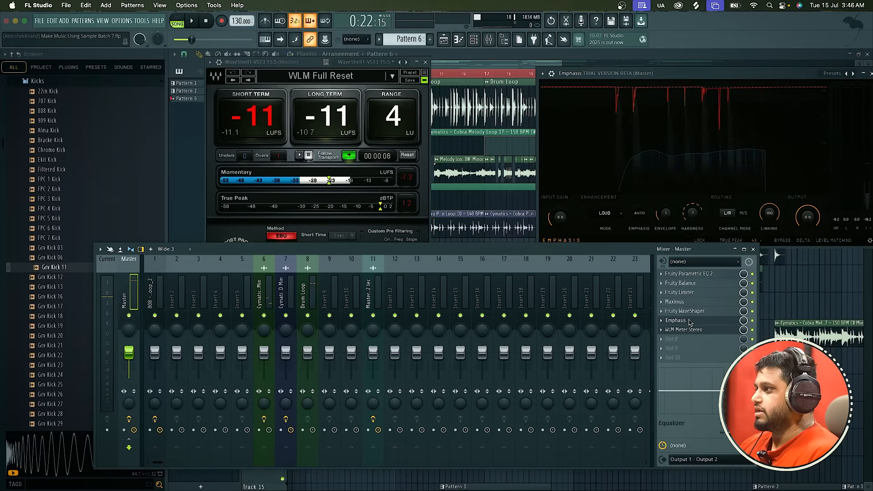
drag(560, 249, 559, 290)
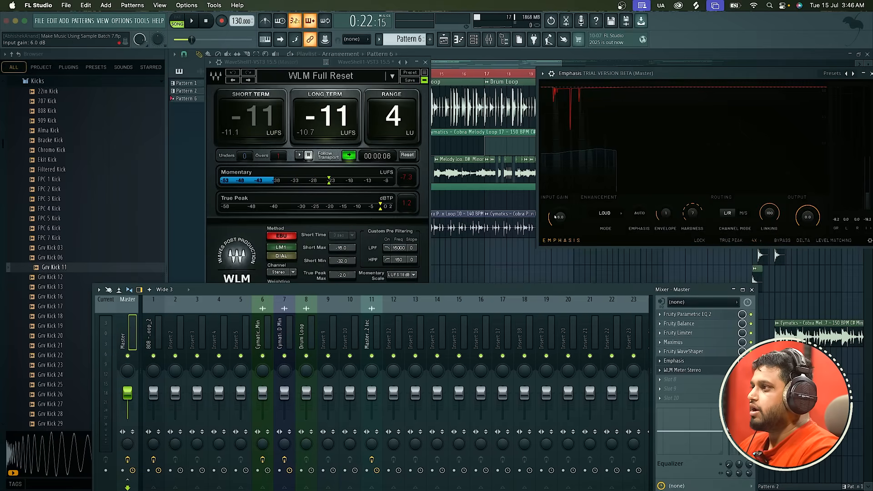
Try Emphasis input gains of 5.4 dB and 8.5 dB during playback, checking the loudness on the WLM Meter.
drag(555, 217, 558, 230)
key(space)
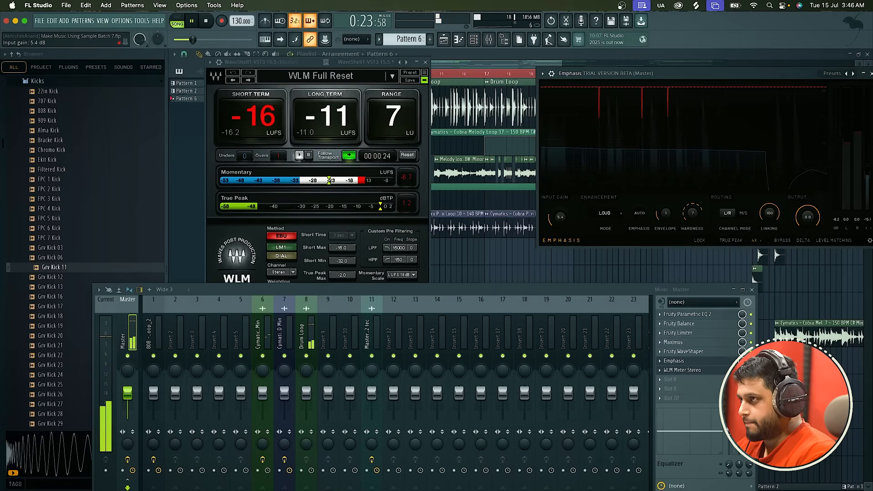
drag(557, 219, 558, 217)
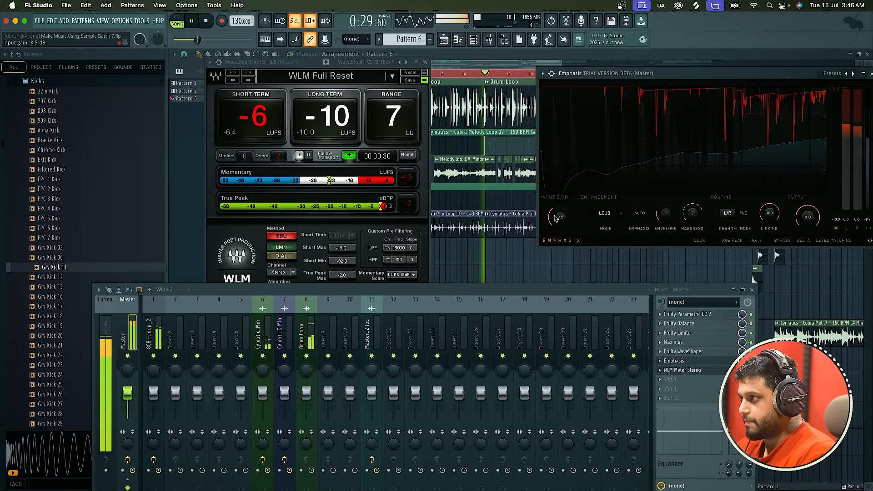
key(space)
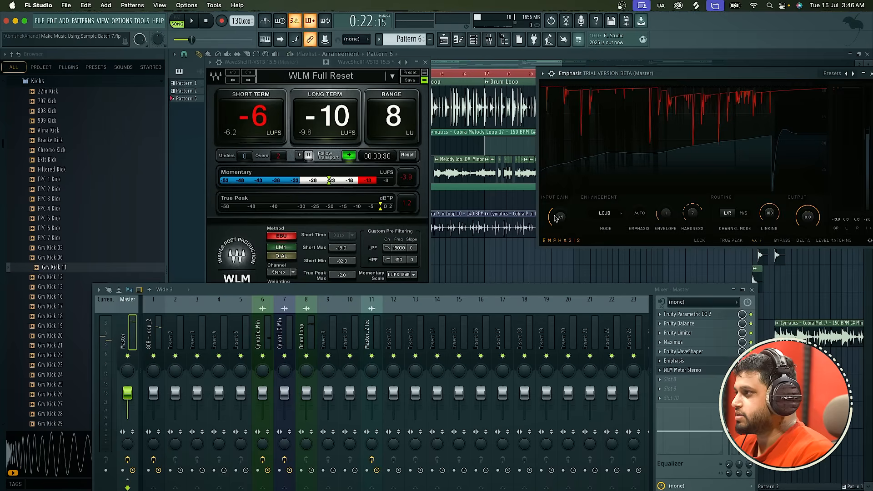
Compare Emphasis input gains of 4.8 dB and 0.0 dB against the WLM Meter during playback and settle on 4.3 dB.
key(space)
drag(555, 218, 556, 225)
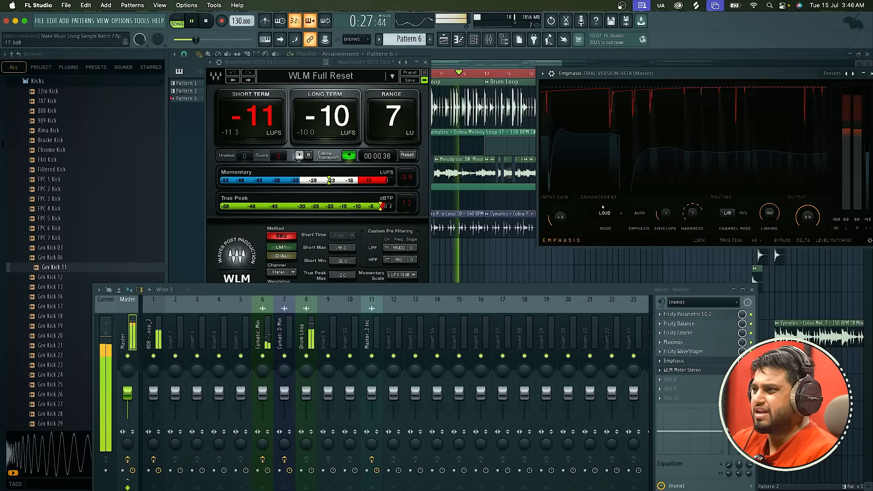
mouse_move(569, 222)
mouse_down()
mouse_move(561, 219)
mouse_move(560, 231)
mouse_up()
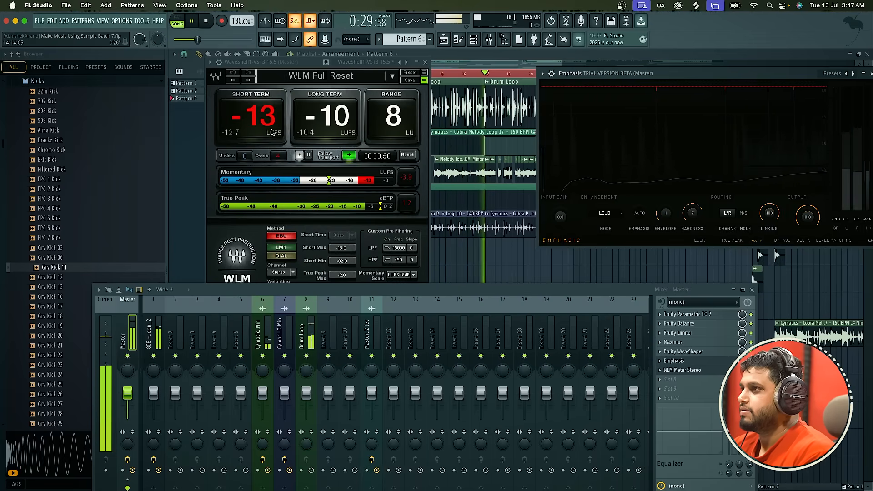
key(space)
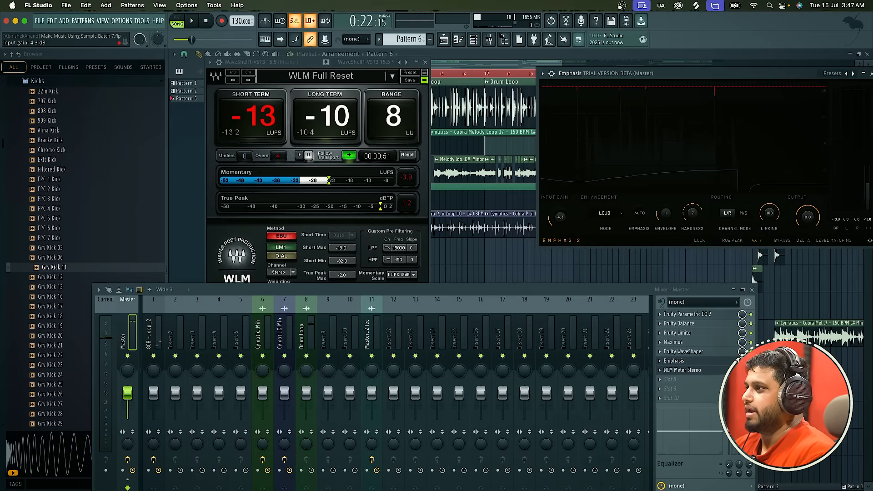
Set the Emphasis input gain to 5.1 dB and play the song to check its loudness on the WLM Meter.
drag(560, 220, 560, 215)
key(space)
key(space)
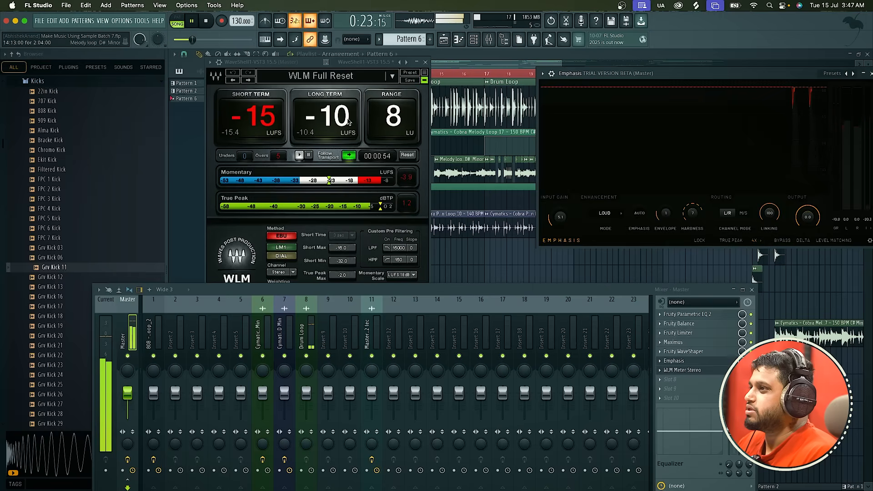
key(space)
Close the Emphasis window and replace Emphasis in the Master effect chain with the Waves L2 Stereo limiter.
drag(623, 77, 535, 78)
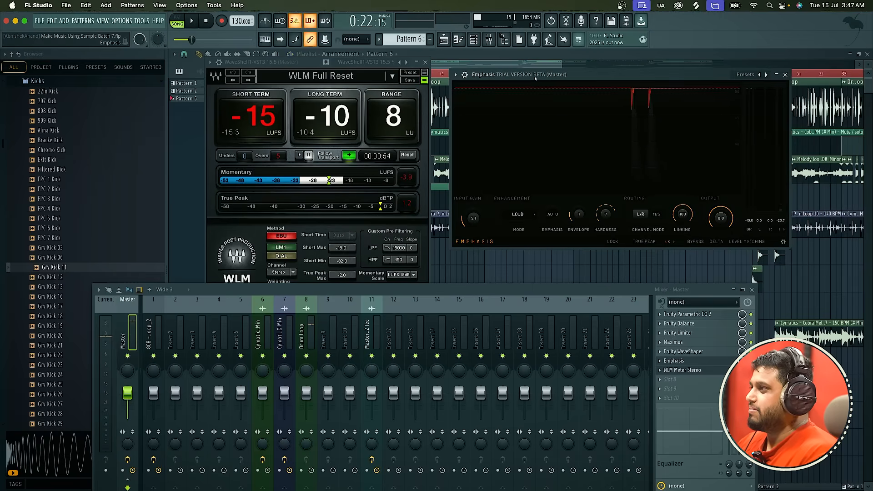
click(785, 75)
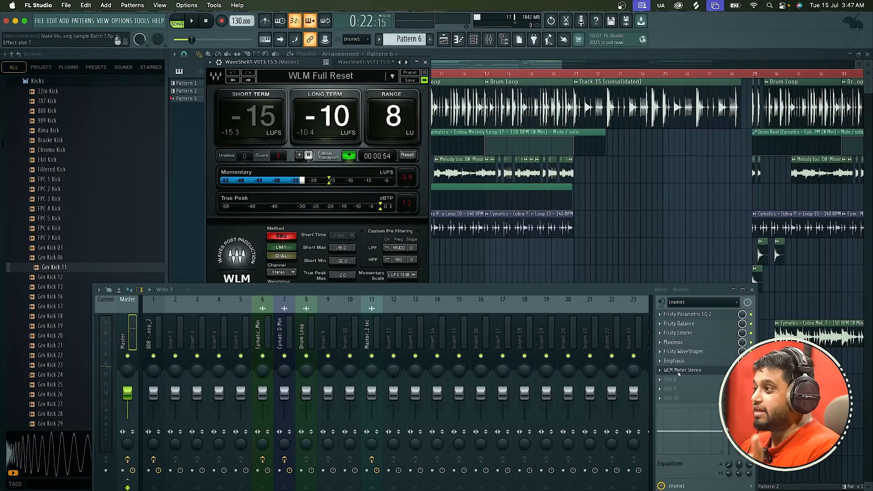
click(660, 371)
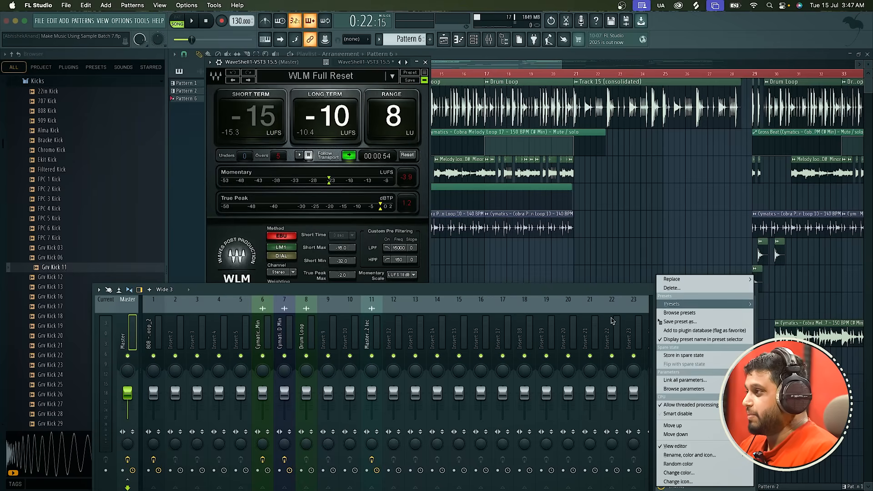
click(620, 294)
click(660, 371)
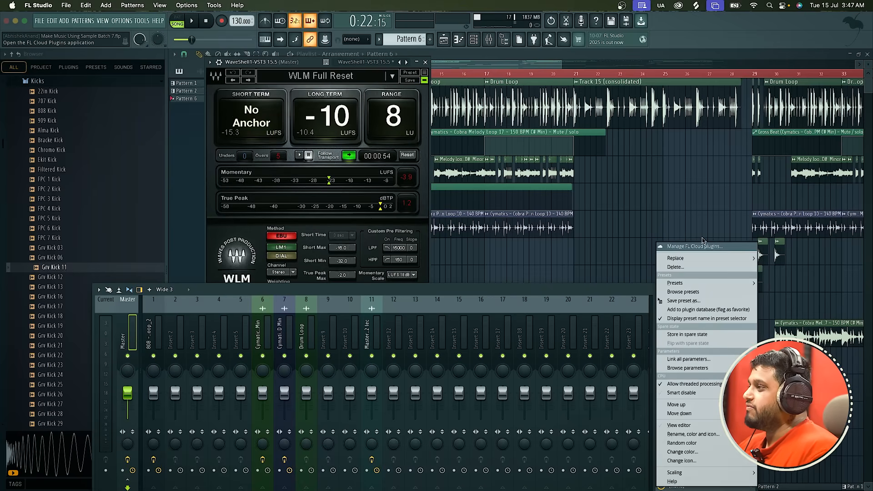
mouse_move(676, 258)
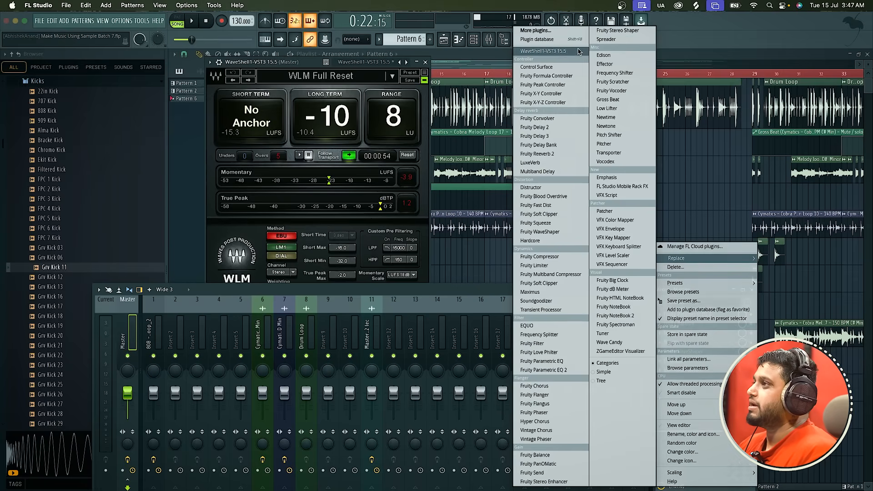
click(543, 51)
click(483, 130)
key(l)
key(l)
key(l)
key(l)
key(l)
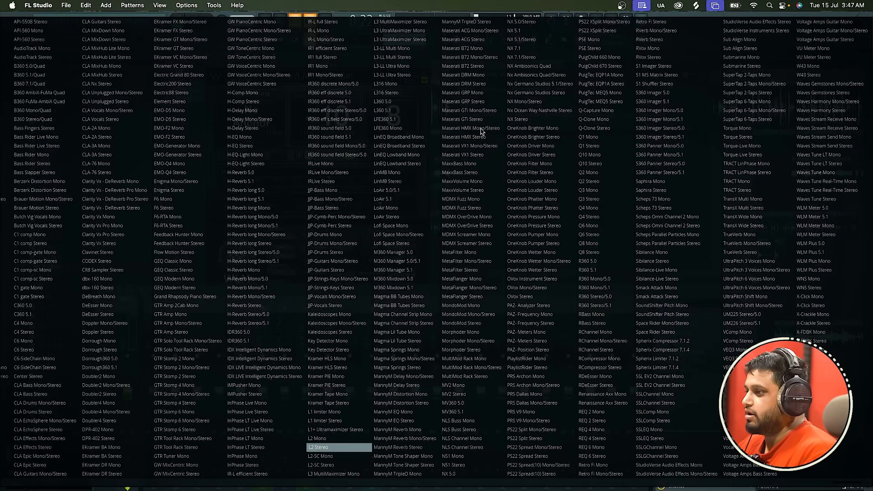
key(Return)
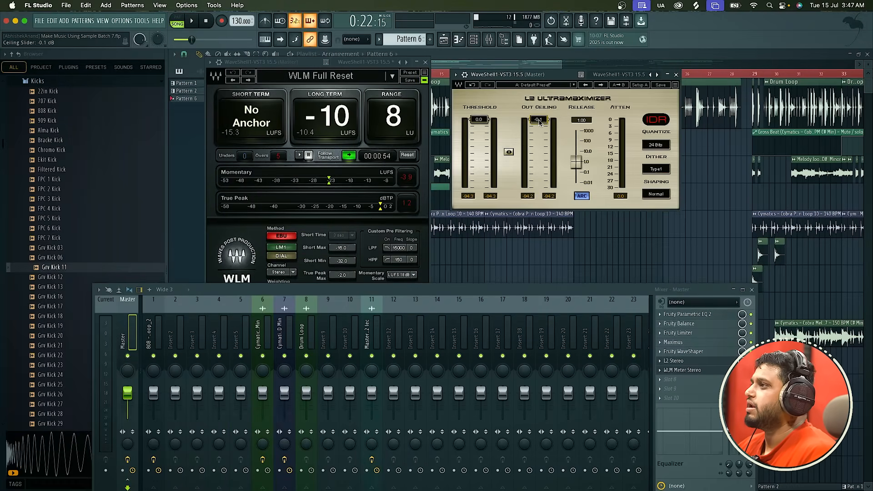
Lower the L2 Ultramaximizer threshold to -6.9 dB during playback, checking the loudness on the WLM Meter.
key(space)
drag(482, 119, 479, 129)
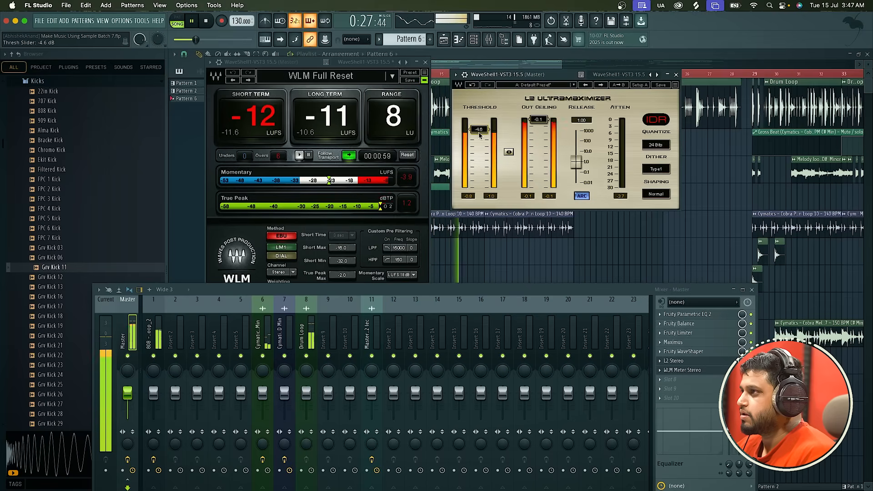
drag(479, 130, 479, 140)
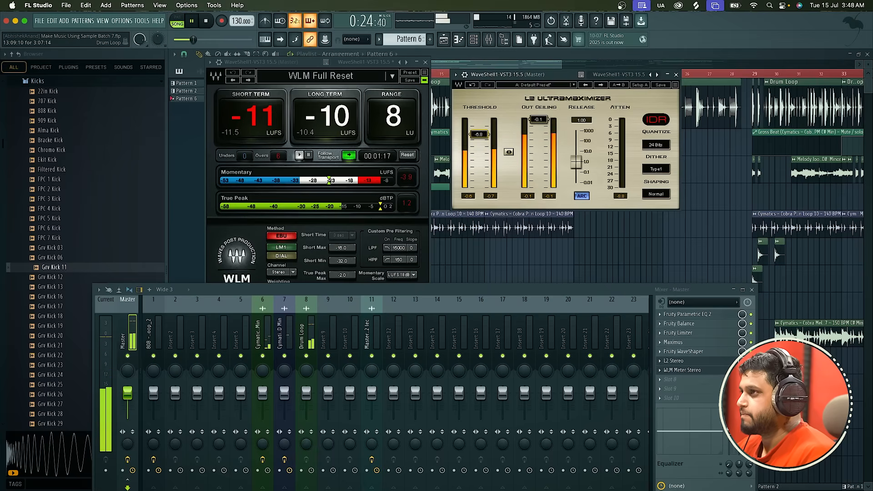
drag(479, 135, 479, 135)
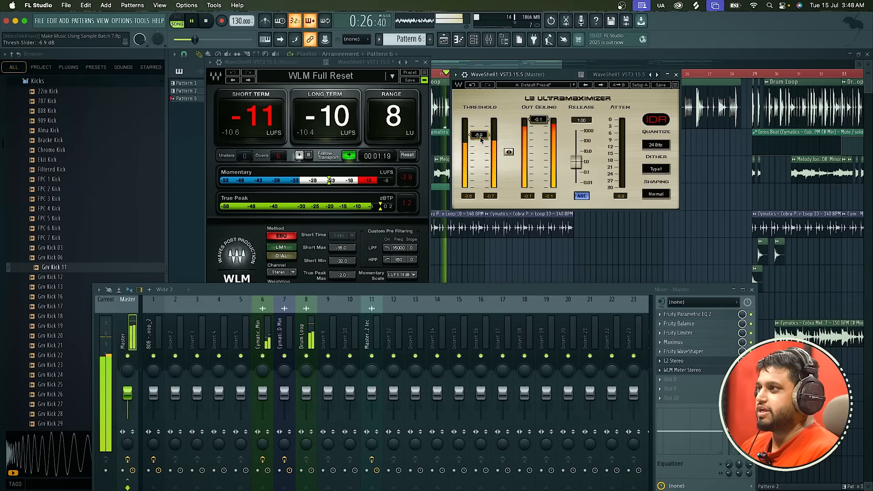
key(space)
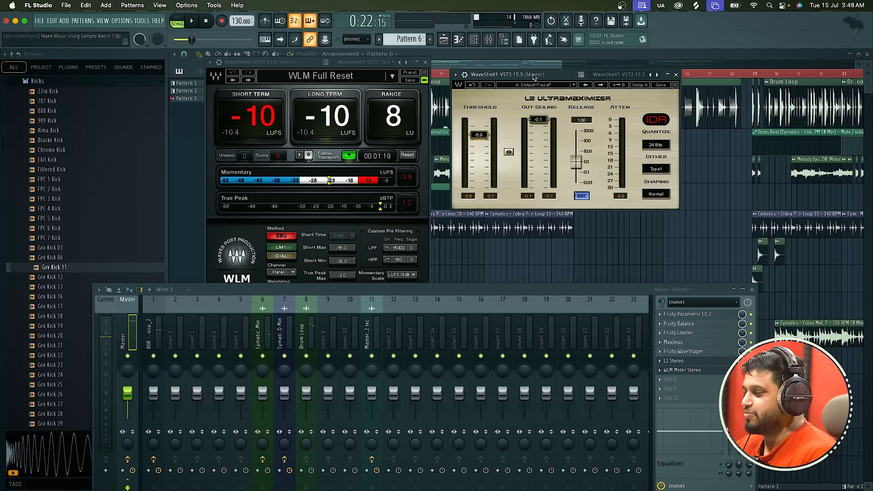